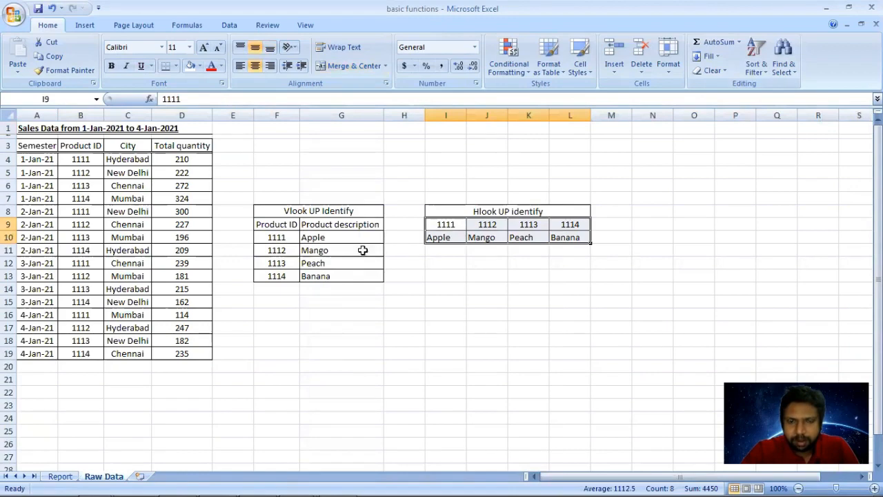
Step: Copy the four product IDs from the Vlook UP Identify table on Raw Data and paste them as values at A4 of Report
left_click(55, 476)
left_click(51, 158)
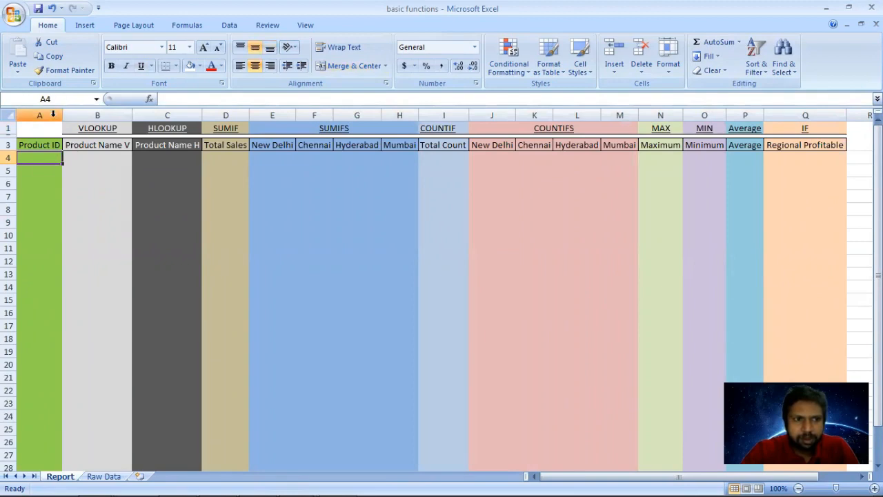
left_click(104, 476)
left_click_drag(276, 236, 287, 276)
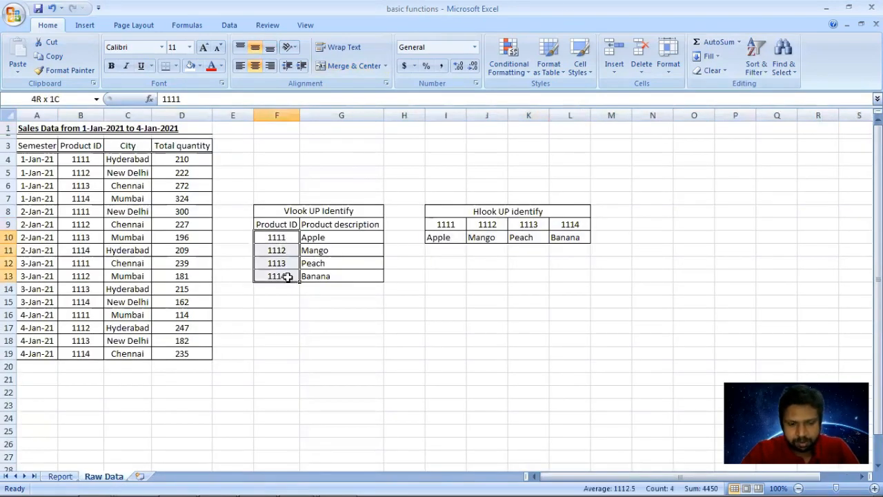
key("ctrl+c")
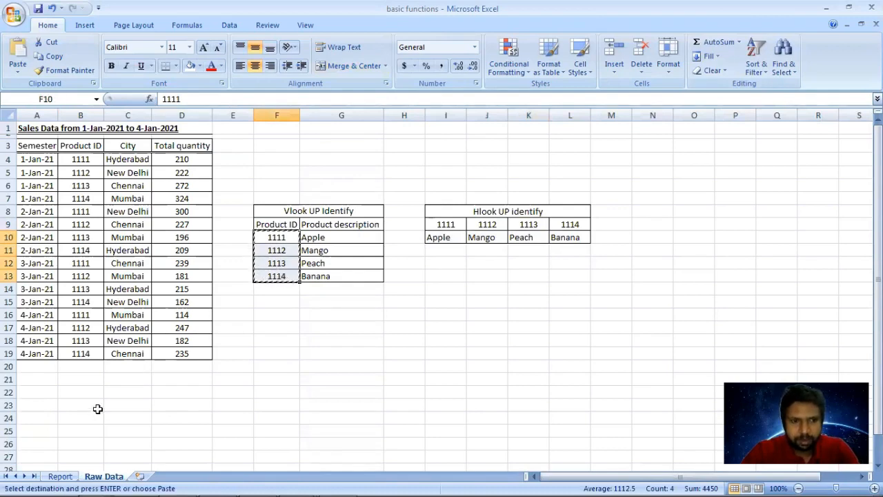
left_click(60, 476)
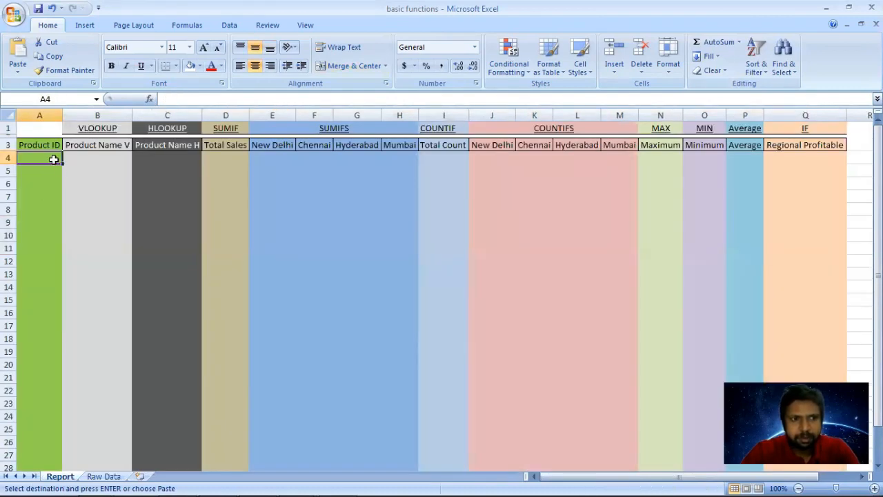
key("ctrl+alt+v")
left_click(355, 187)
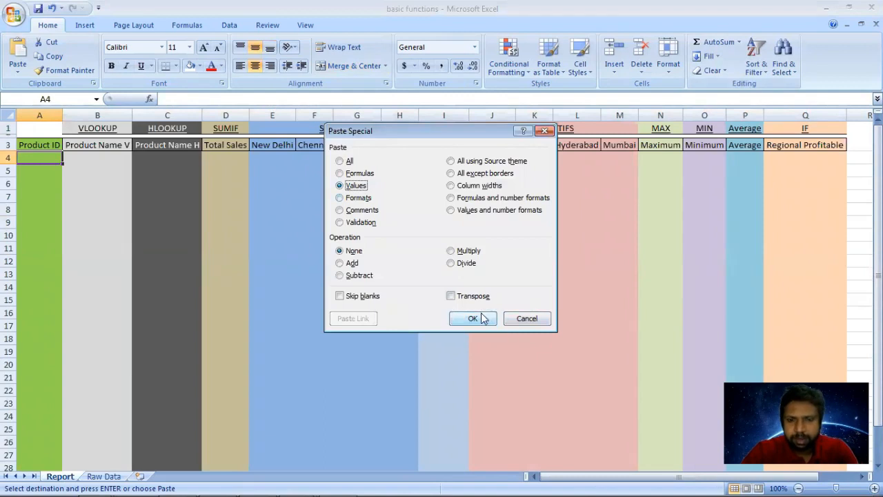
left_click(481, 314)
left_click(94, 156)
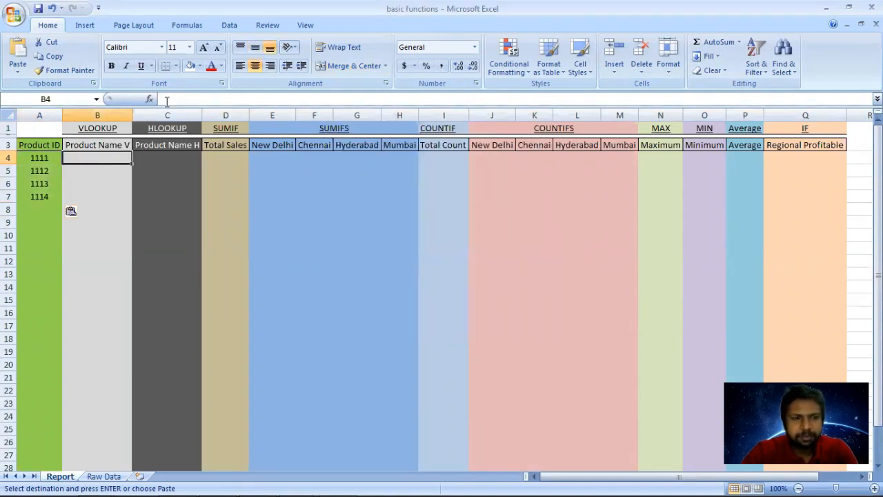
left_click_drag(36, 157, 36, 195)
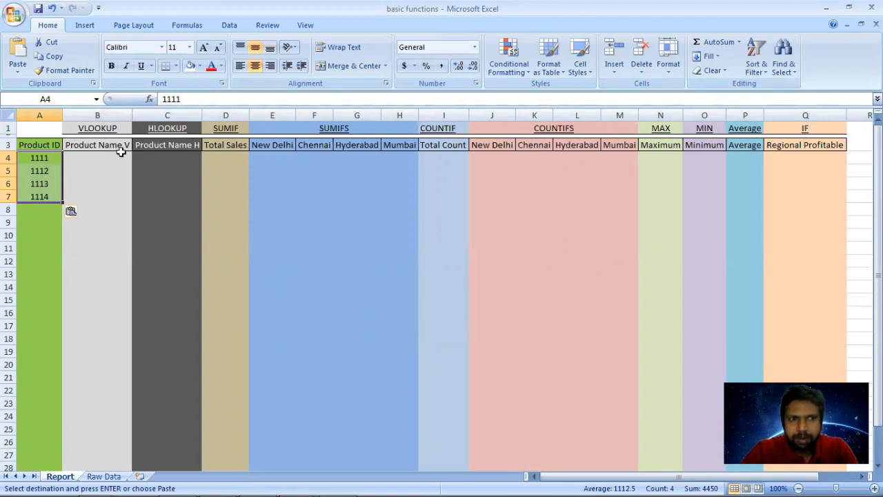
left_click_drag(91, 153, 767, 195)
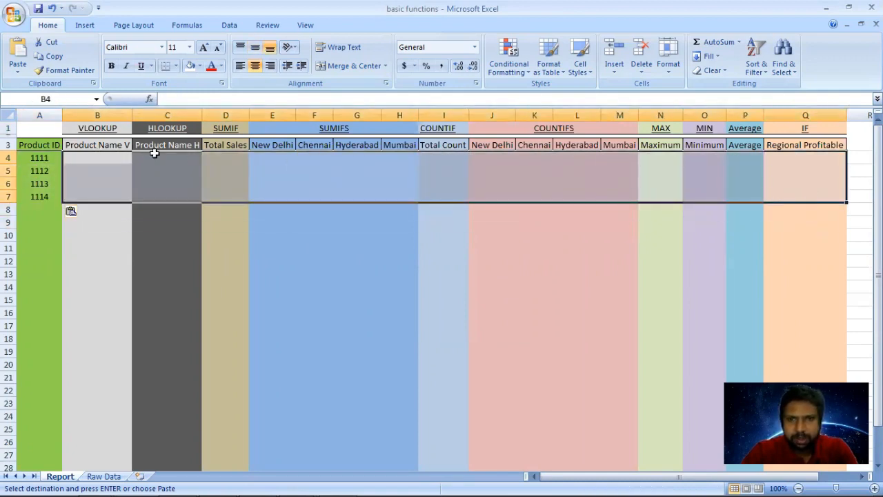
Step: Enter =VLOOKUP(A4,'Raw Data'!F:G,2,0) in B4 under Product Name V and fill it down to B7
left_click(99, 161)
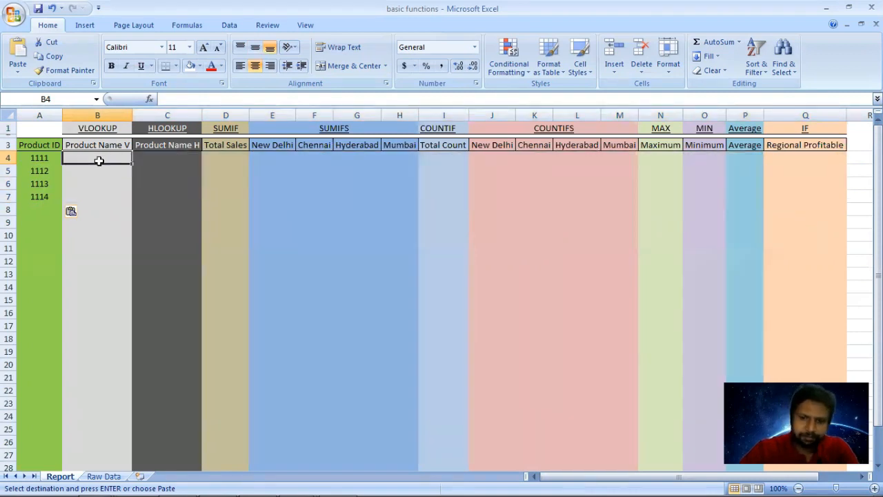
type("=")
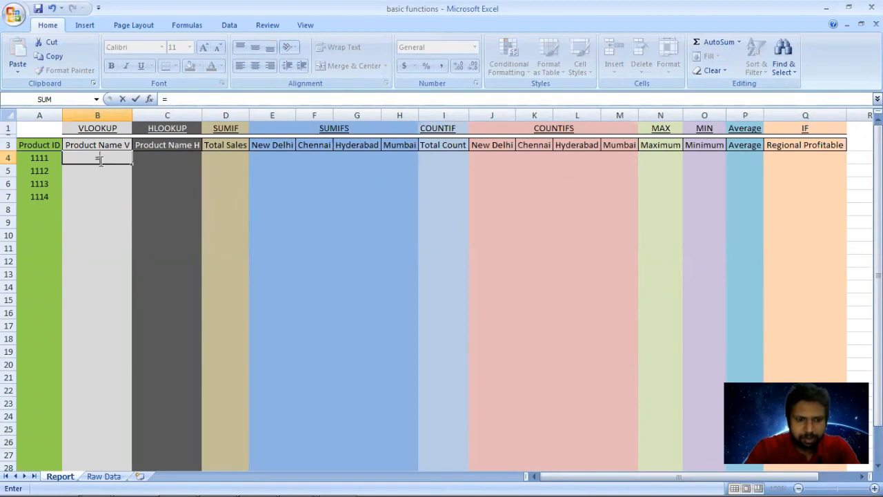
type("vlo")
key("Tab")
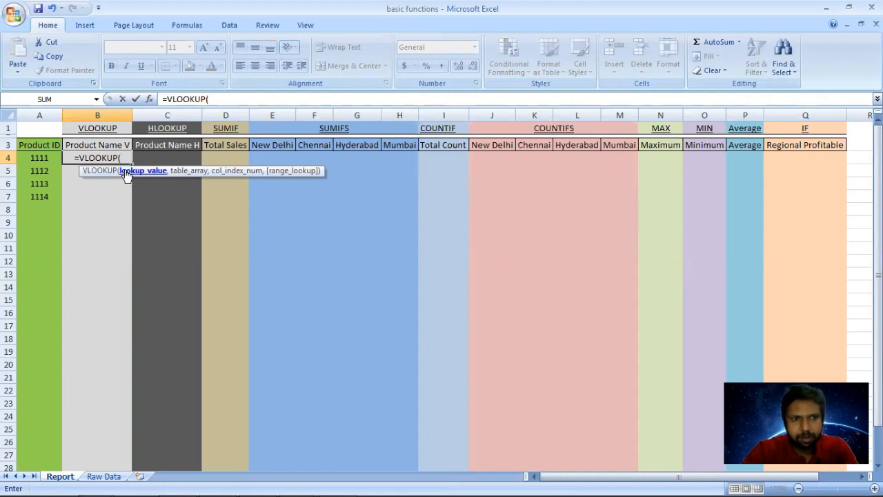
left_click(51, 157)
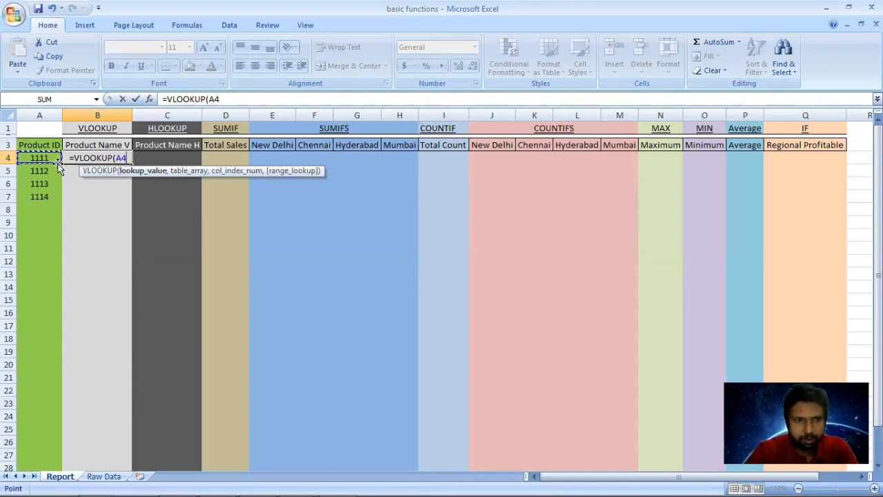
type(",")
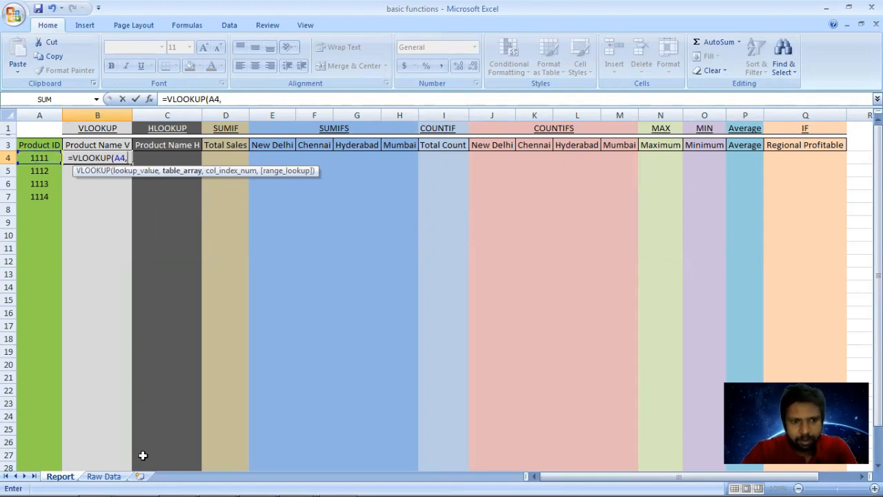
left_click(105, 476)
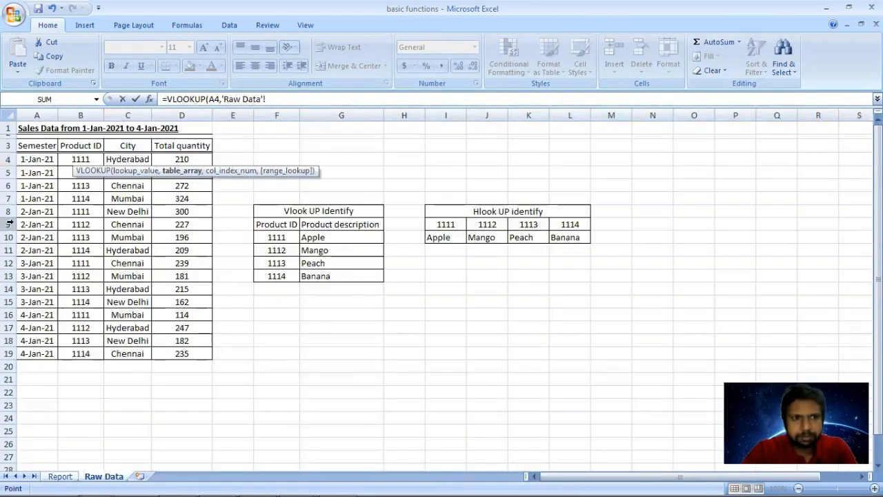
left_click(275, 114)
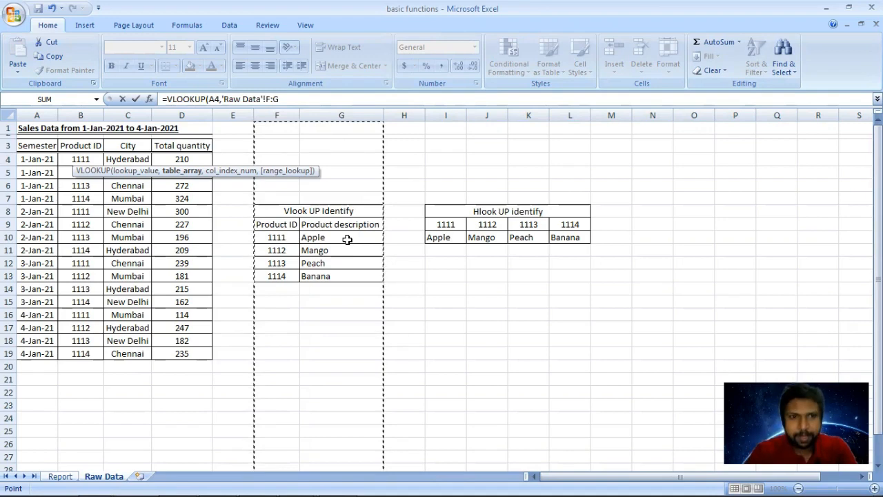
type(",2,0")
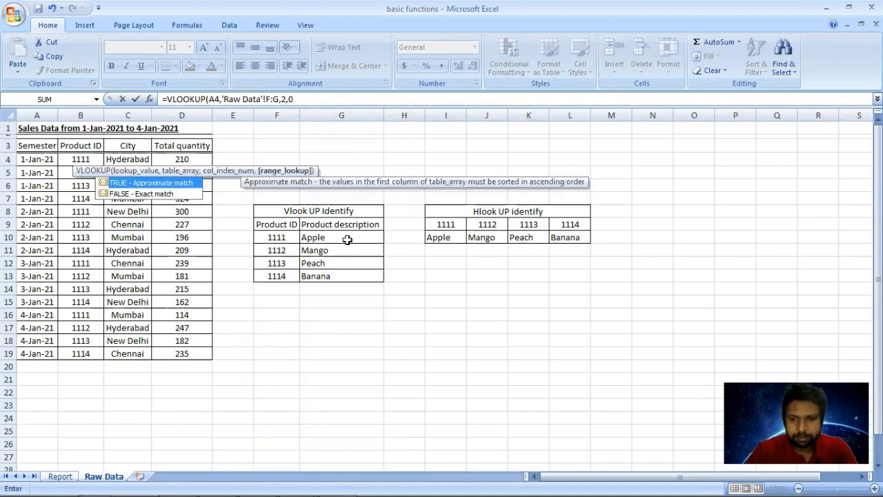
key("Return")
left_click(100, 158)
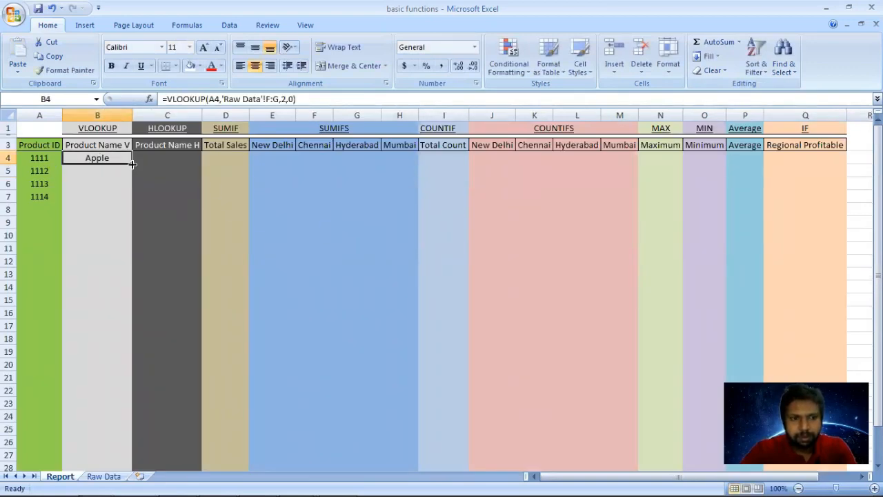
left_click_drag(131, 164, 126, 204)
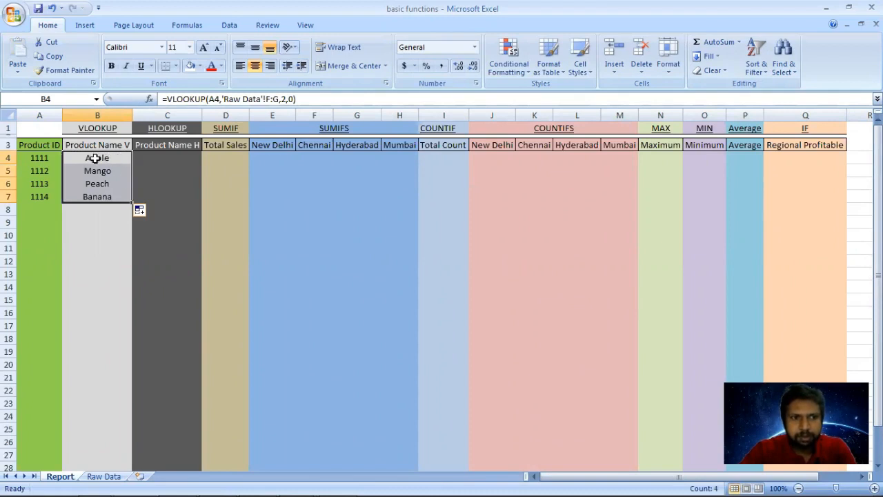
left_click(54, 156)
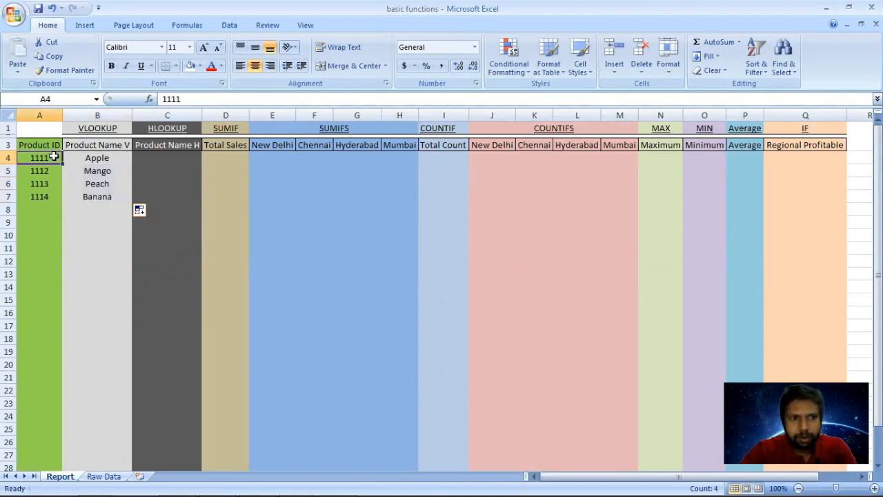
left_click(88, 157)
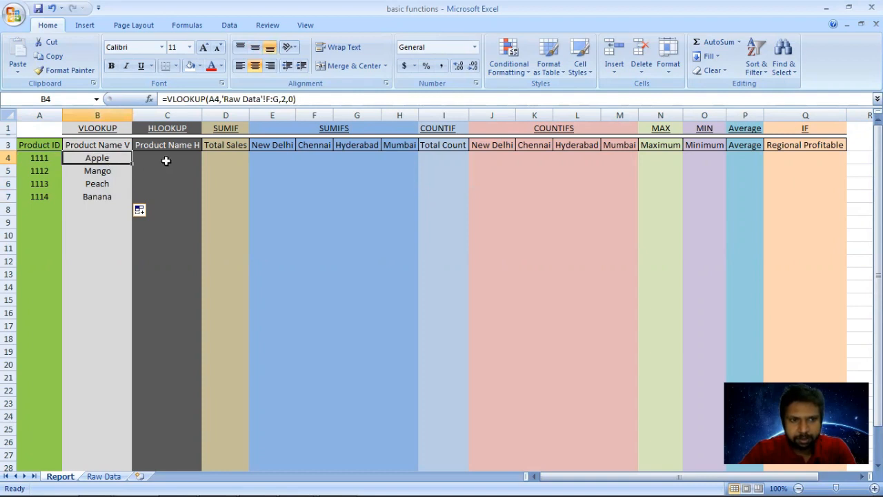
left_click(165, 161)
left_click(167, 116)
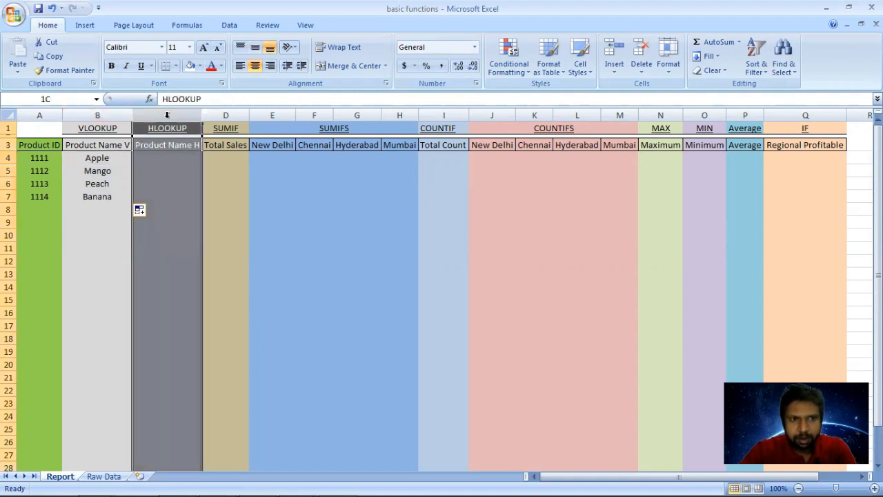
Step: Enter =HLOOKUP(A4,'Raw Data'!I9:L10,2,0) in C4 under Product Name H
left_click(167, 157)
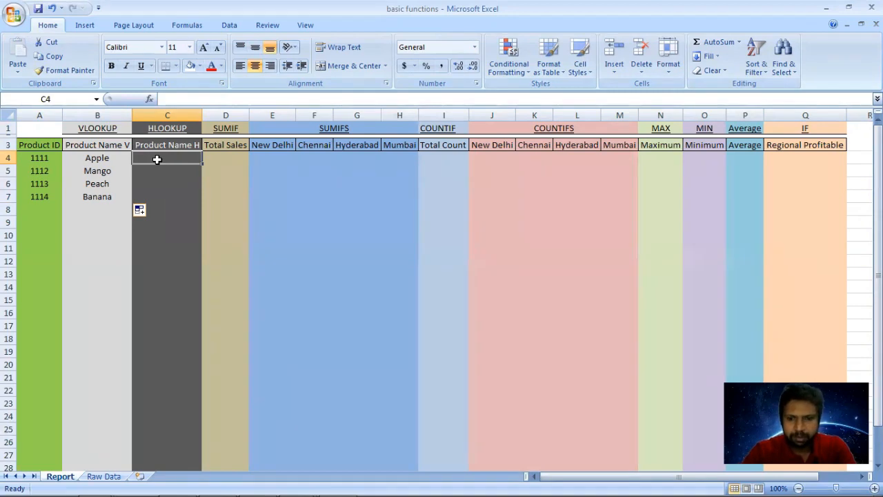
type("=vhlo")
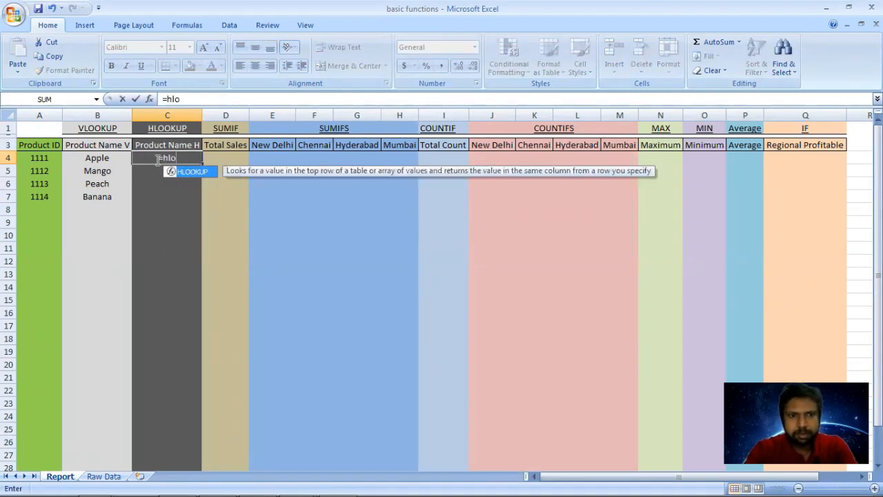
key("Tab")
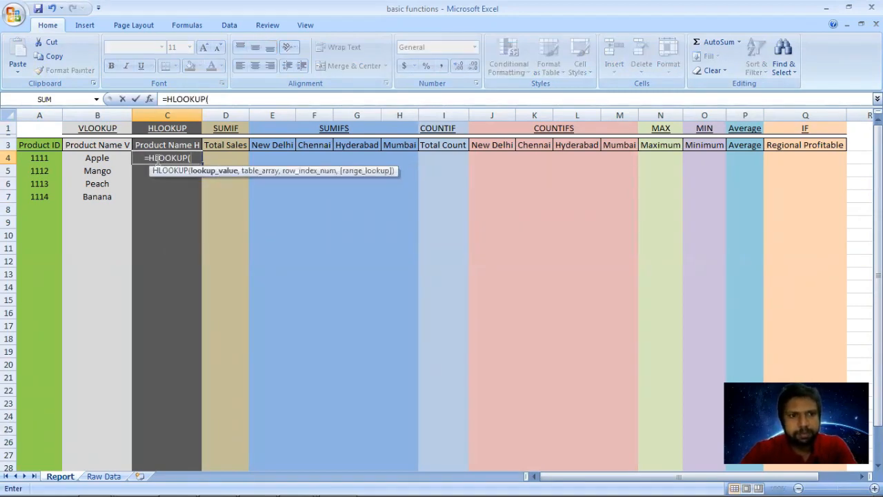
left_click(47, 157)
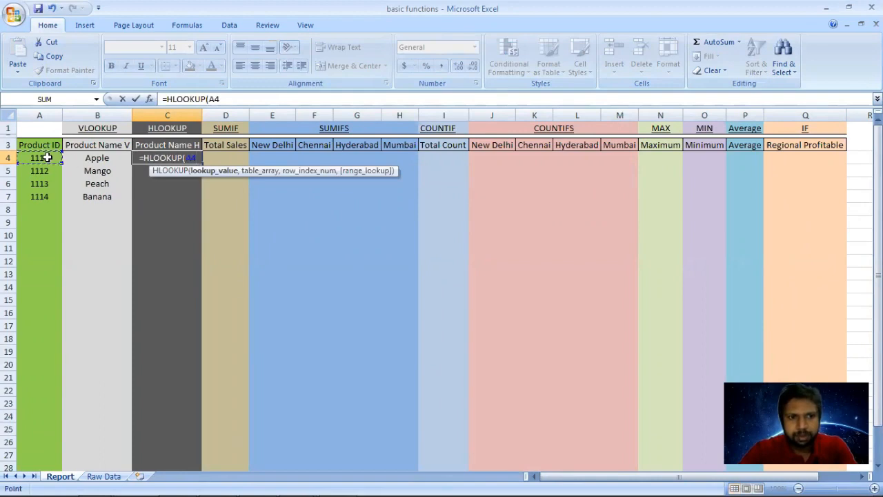
type(",")
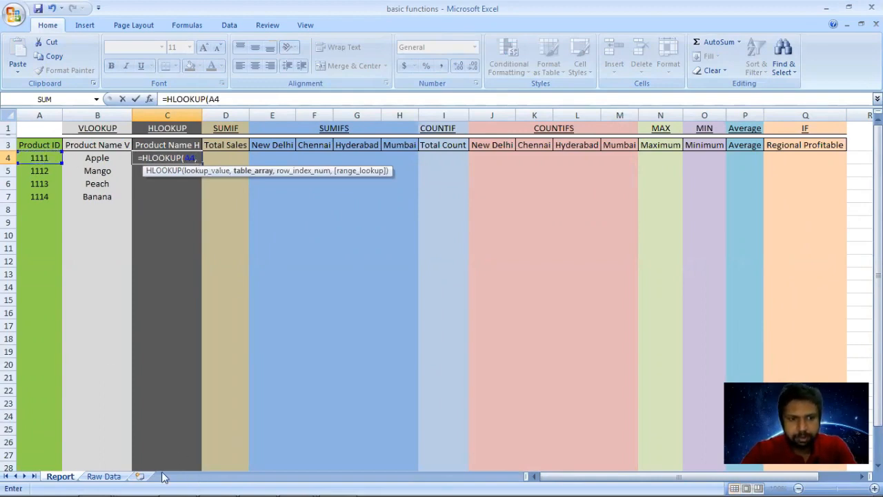
left_click(104, 476)
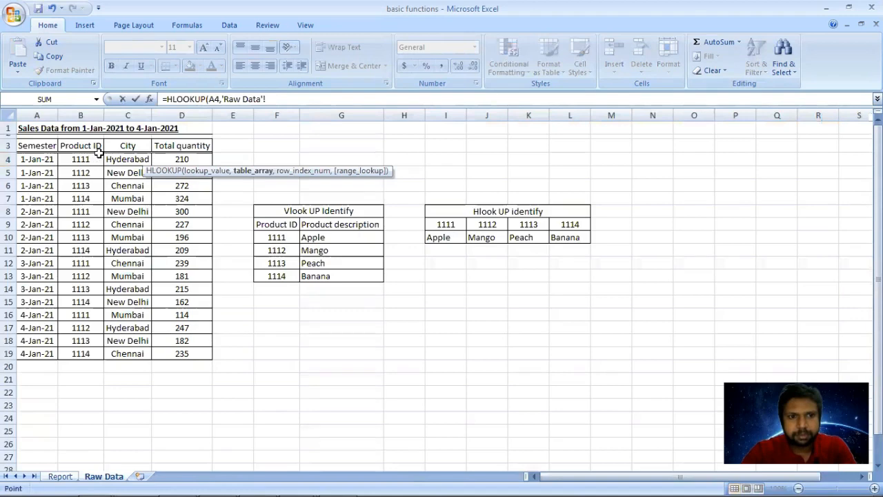
left_click_drag(452, 226, 580, 240)
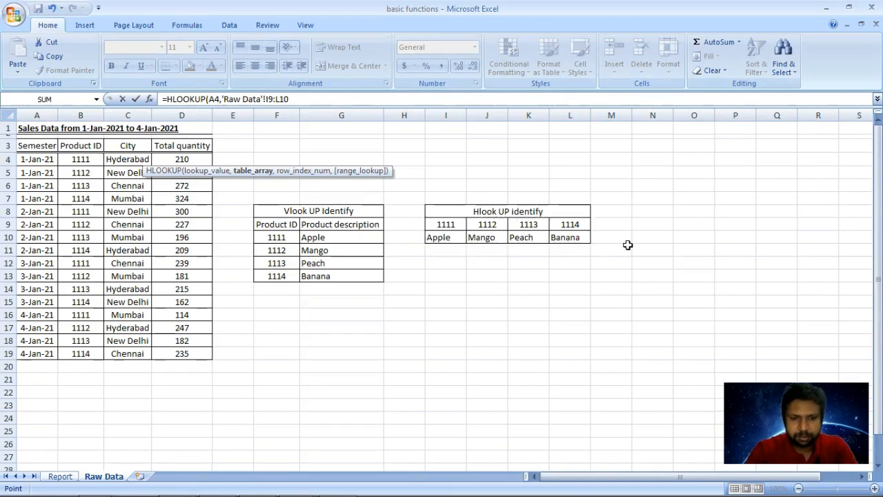
type(",2,0")
key("Return")
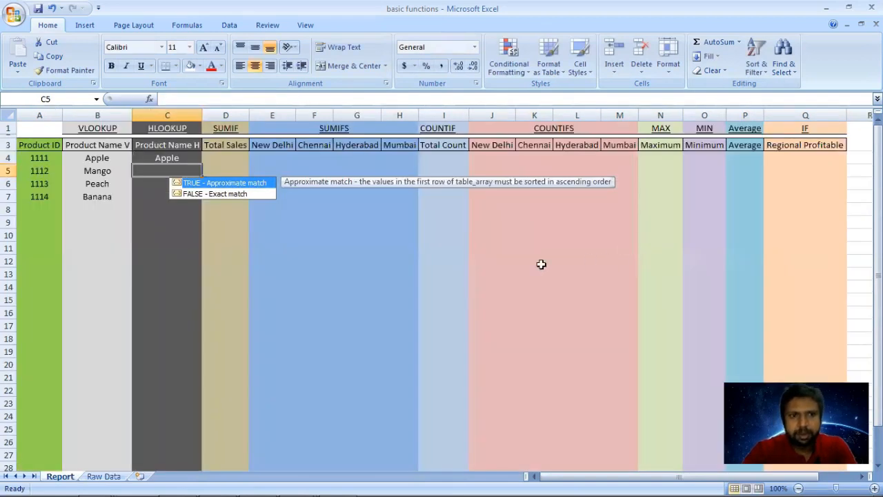
Step: Make the table range in the C4 HLOOKUP formula absolute as 'Raw Data'!$I$9:$L$10
left_click(164, 158)
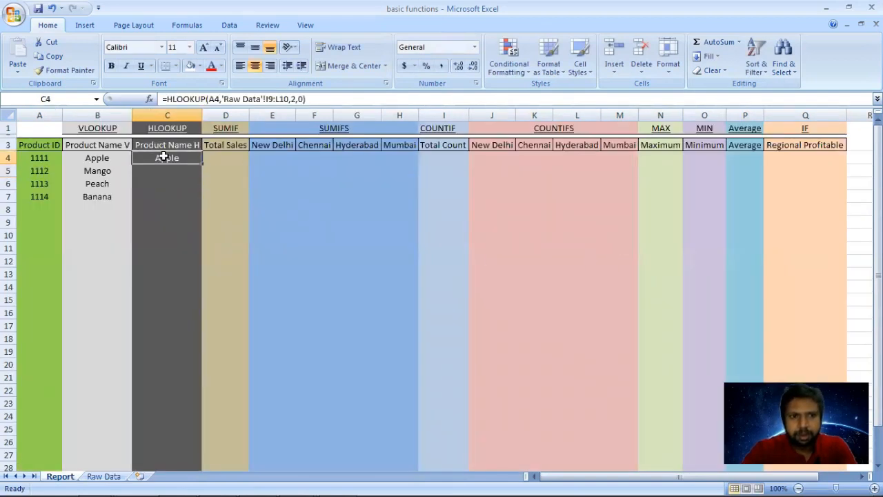
left_click(268, 99)
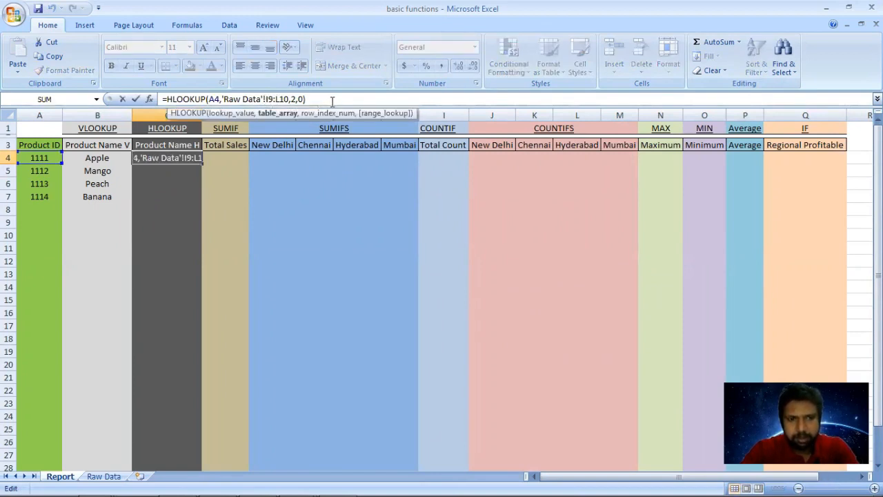
key("F4")
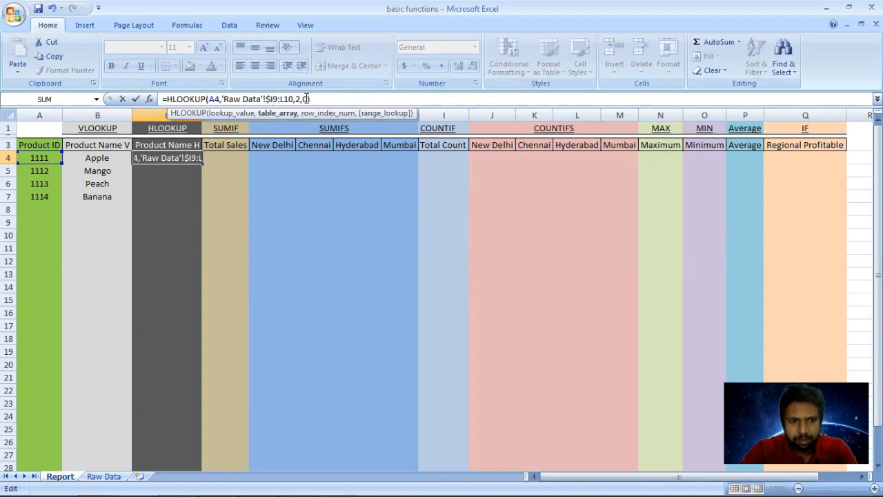
key("Right")
type("$")
key("Right")
key("Right")
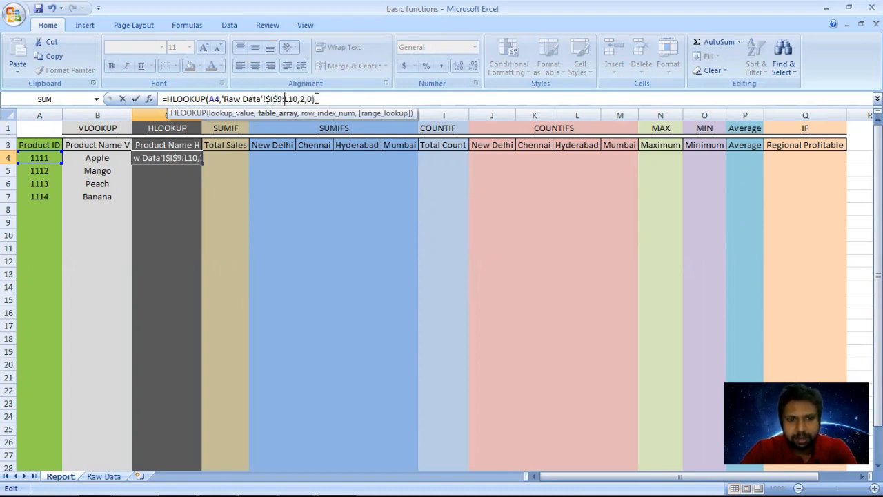
type("$L")
type("$L$")
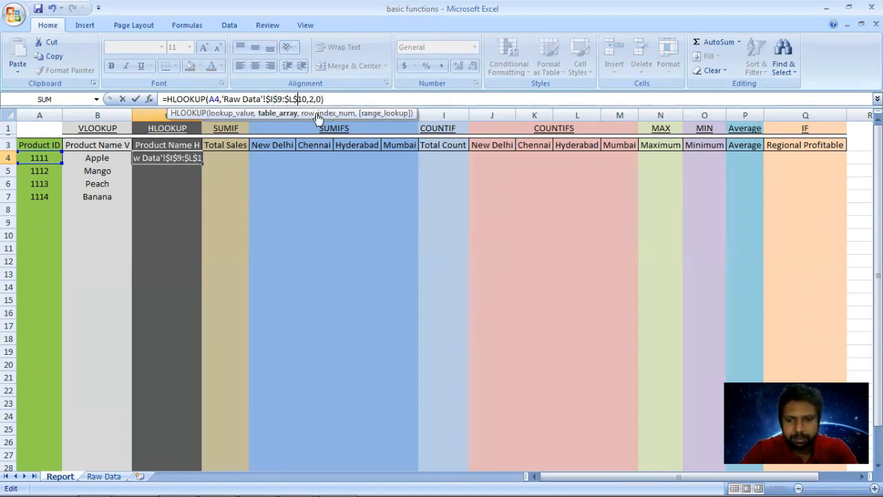
key("Return")
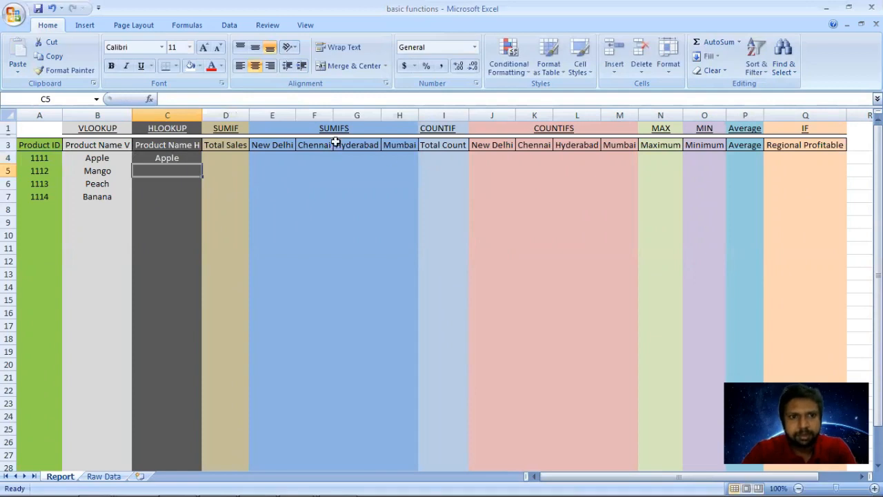
Step: Fill the HLOOKUP formula from C4 down to C7 under Product Name H
left_click(184, 158)
left_click_drag(200, 170, 198, 202)
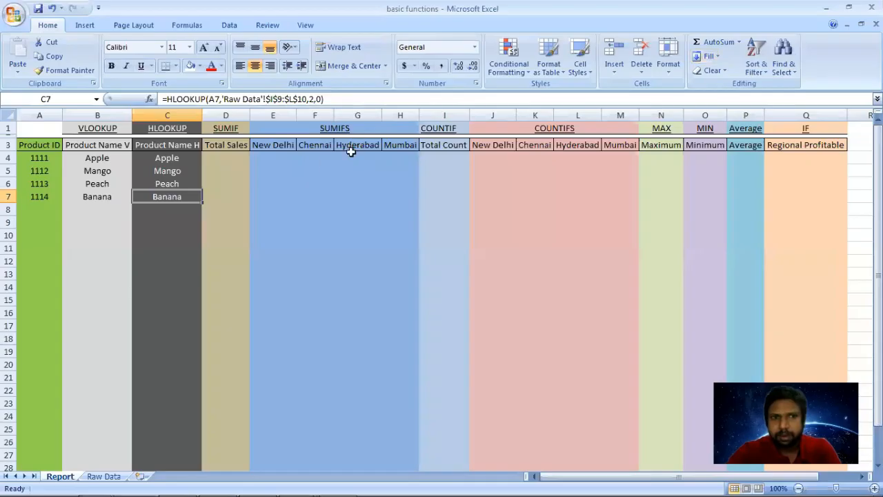
left_click(230, 161)
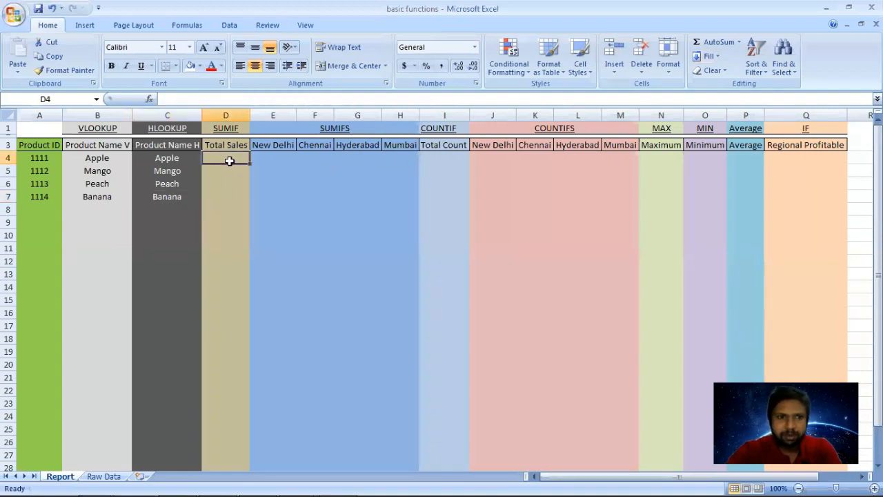
left_click(181, 158)
Step: Enter =SUMIF('Raw Data'!B:B,Report!A4,'Raw Data'!D:D) in D4 under Total Sales
left_click(220, 158)
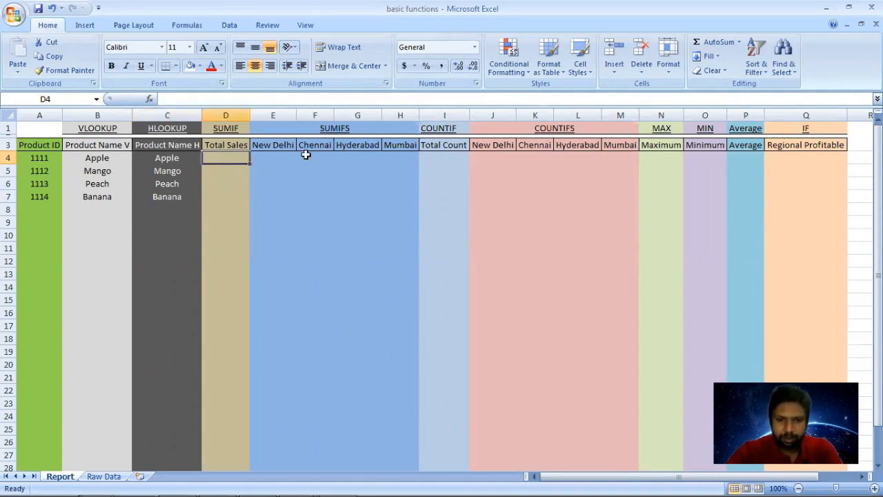
type("=sumif")
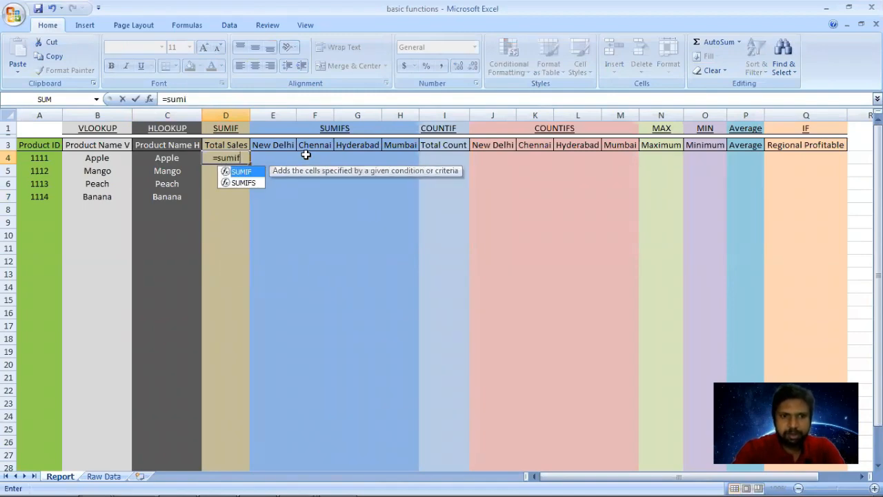
key("Tab")
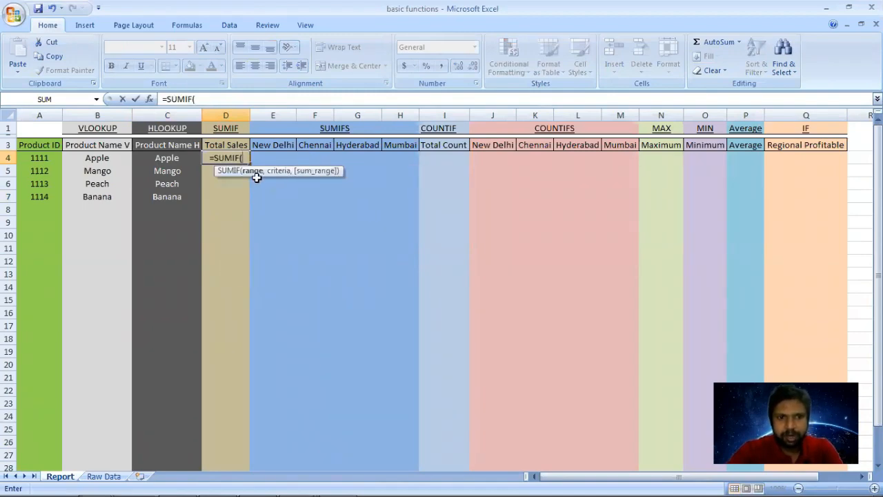
left_click(107, 476)
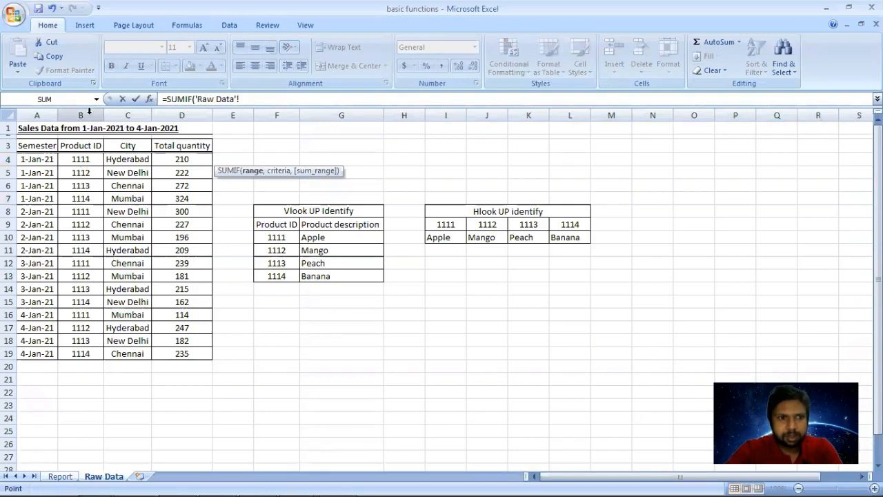
left_click(89, 110)
type(",")
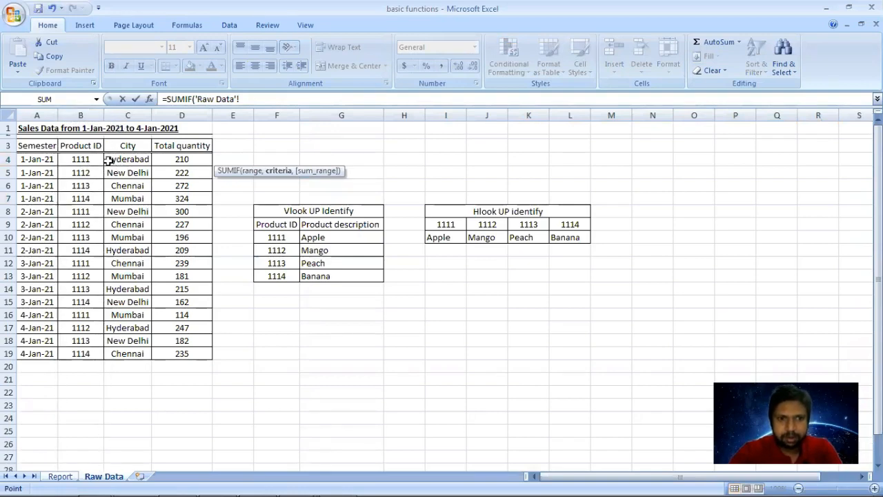
left_click(65, 476)
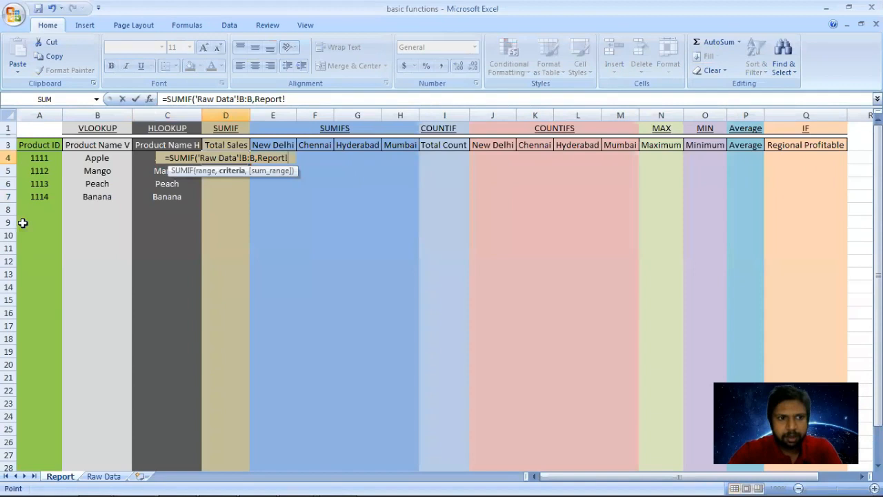
left_click(49, 161)
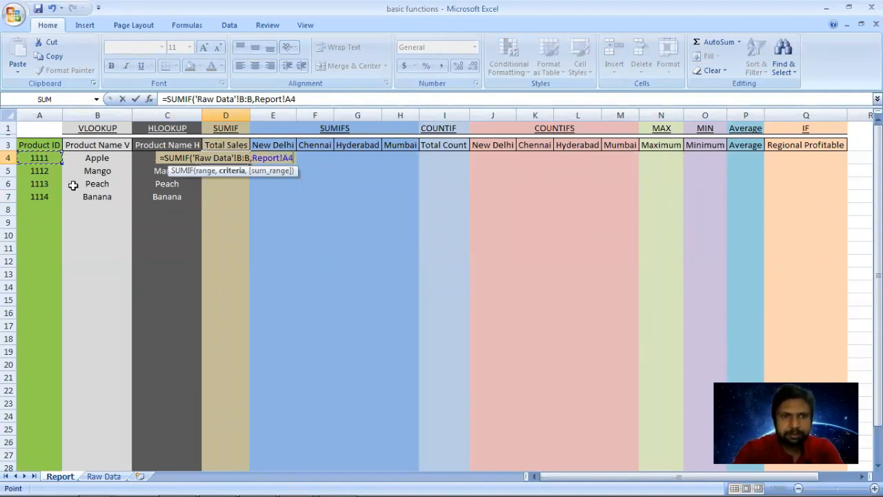
type(",")
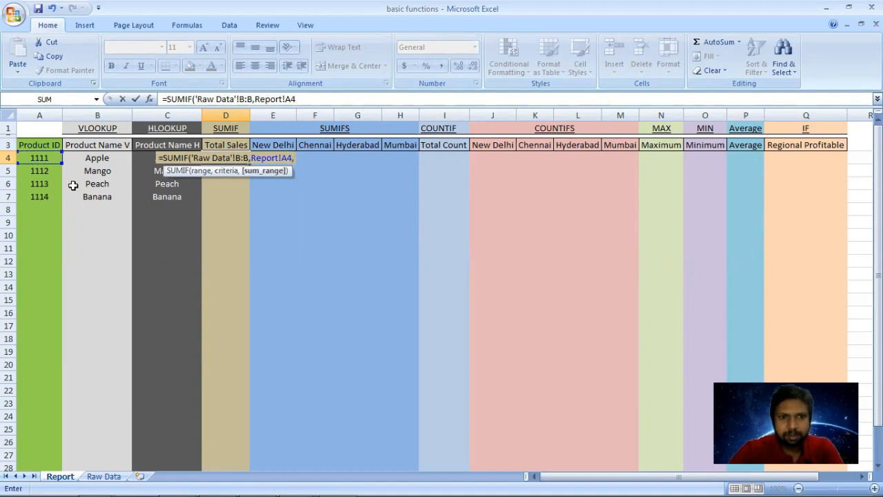
left_click(104, 476)
left_click(182, 115)
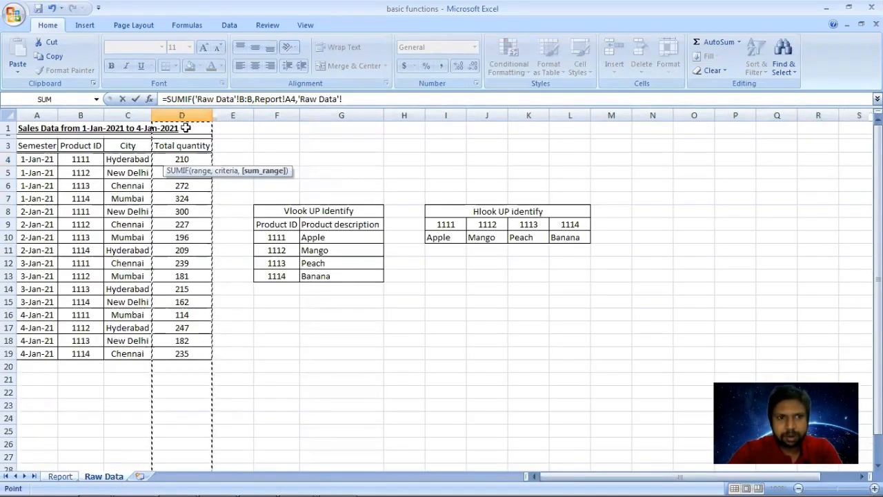
key("Return")
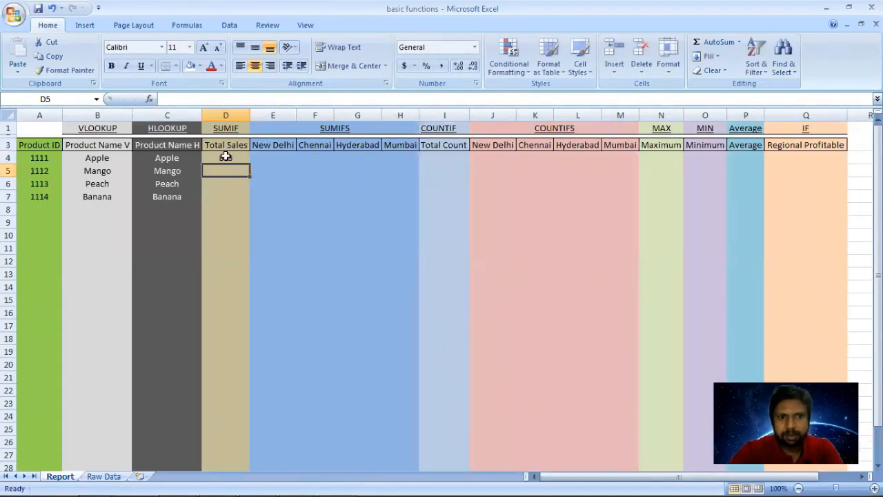
Step: Lock the D4 SUMIF references as 'Raw Data'!$B:$B, Report!$A4 and 'Raw Data'!$D:$D, and fill the formula down to D7
left_click(225, 158)
left_click(353, 99)
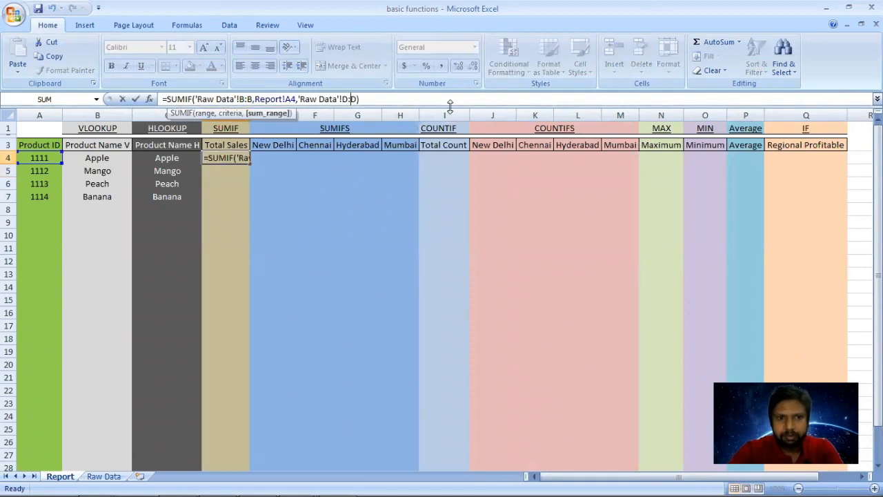
type("$")
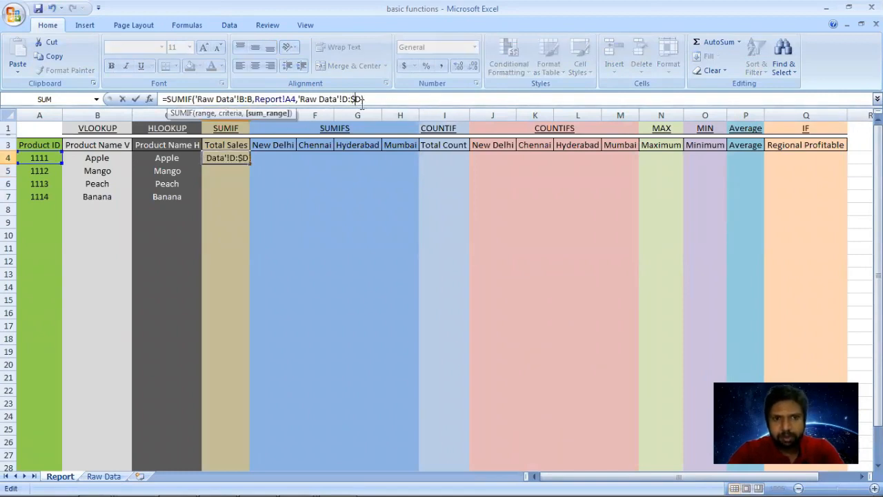
left_click(343, 99)
type("$")
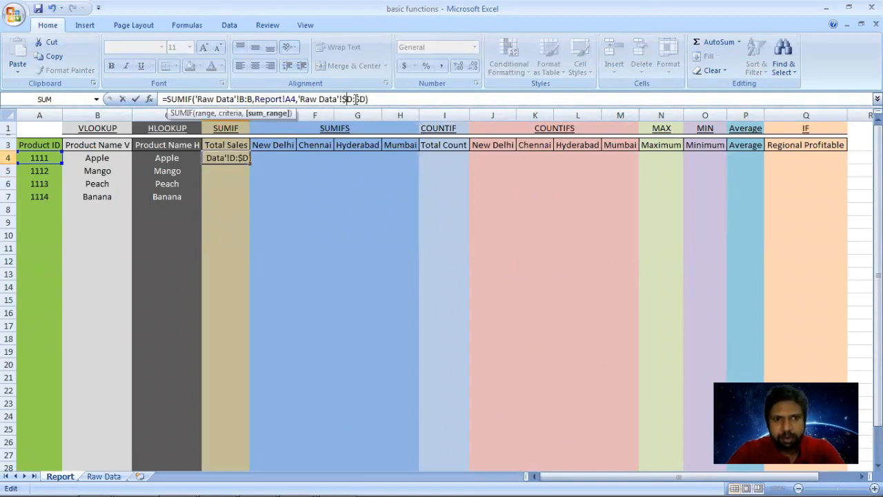
left_click(289, 99)
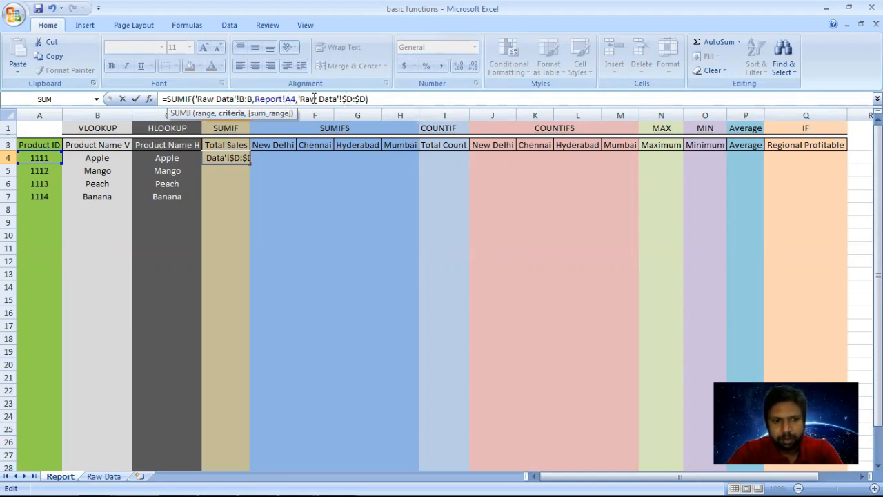
type("$")
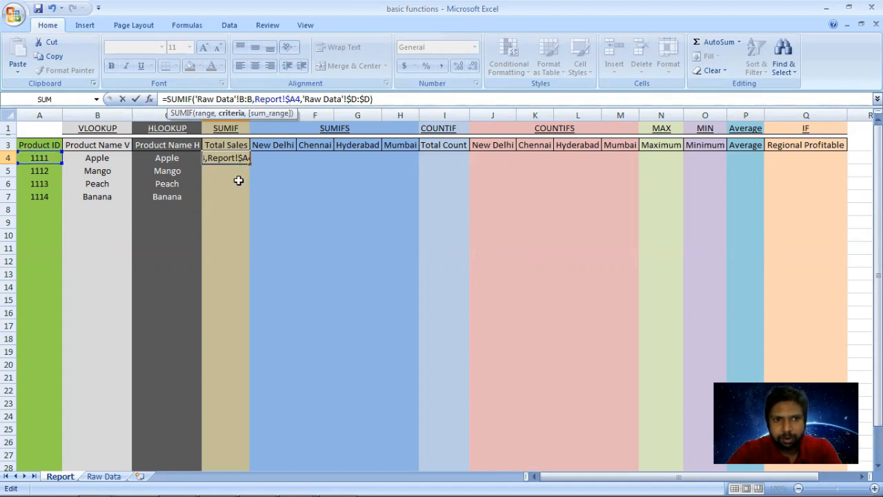
left_click(247, 98)
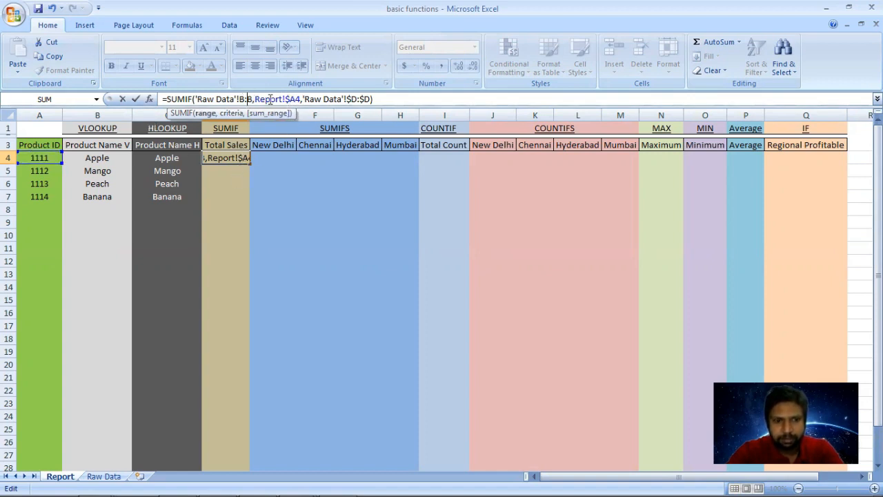
type("$")
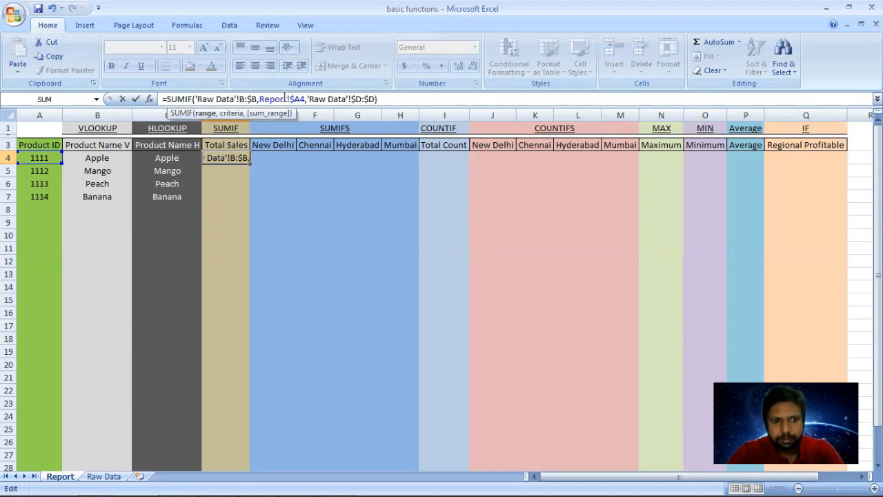
type("$")
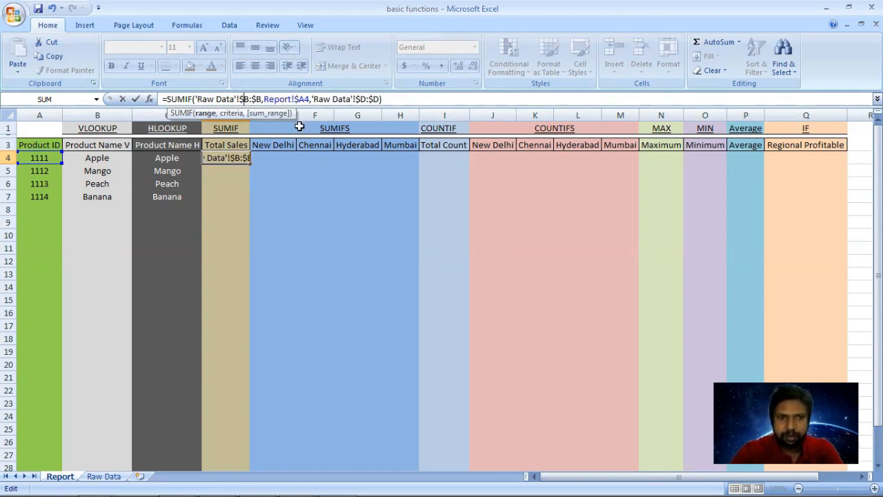
key("Return")
left_click(241, 156)
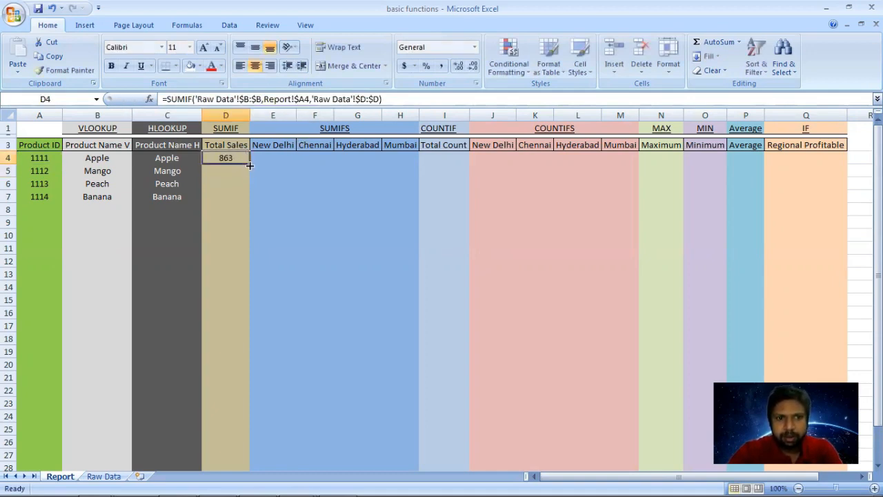
left_click_drag(250, 164, 243, 197)
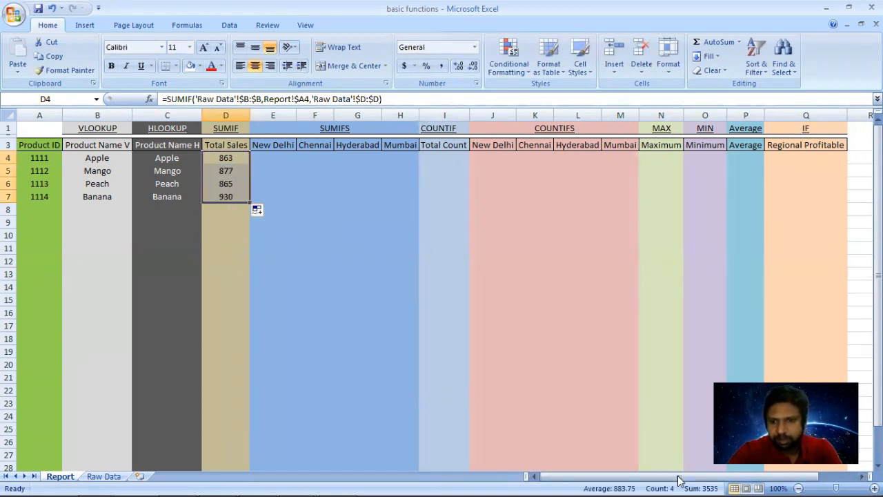
Step: Start a SUMIFS formula in E4 under New Delhi with sum range 'Raw Data'!D:D, first criteria range 'Raw Data'!B:B and criterion Report!A4
left_click(271, 158)
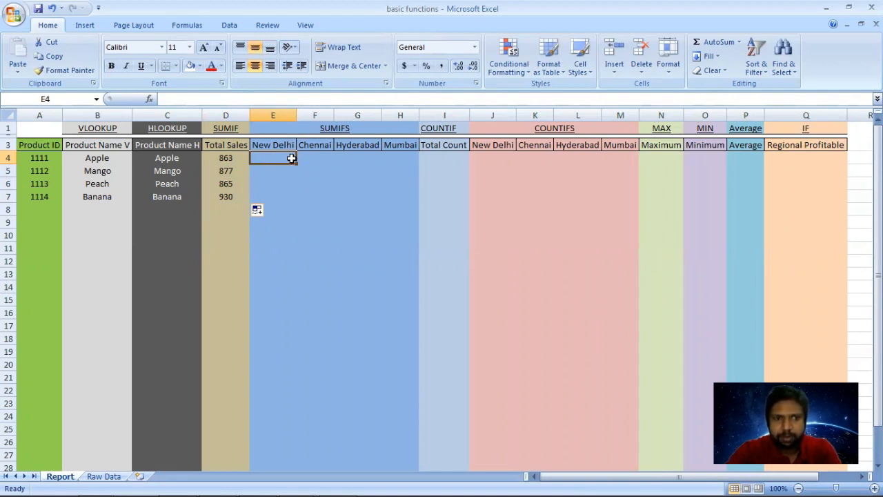
type("=sumif")
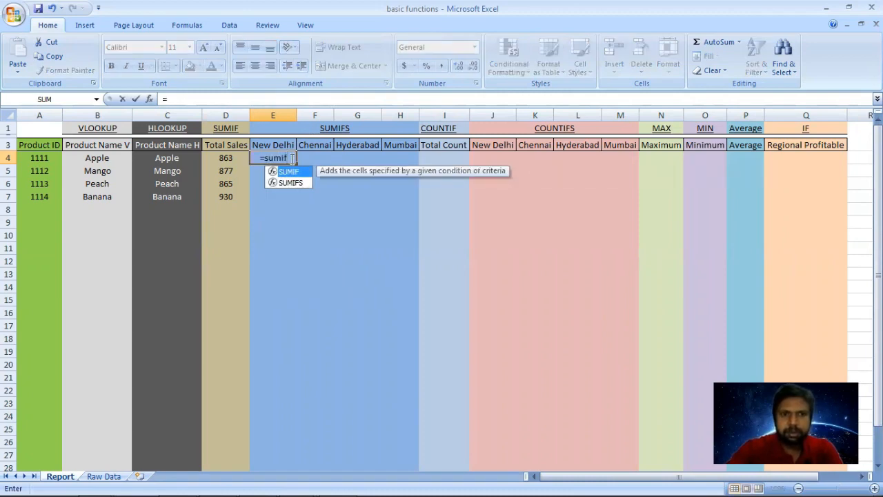
type("s")
key("Tab")
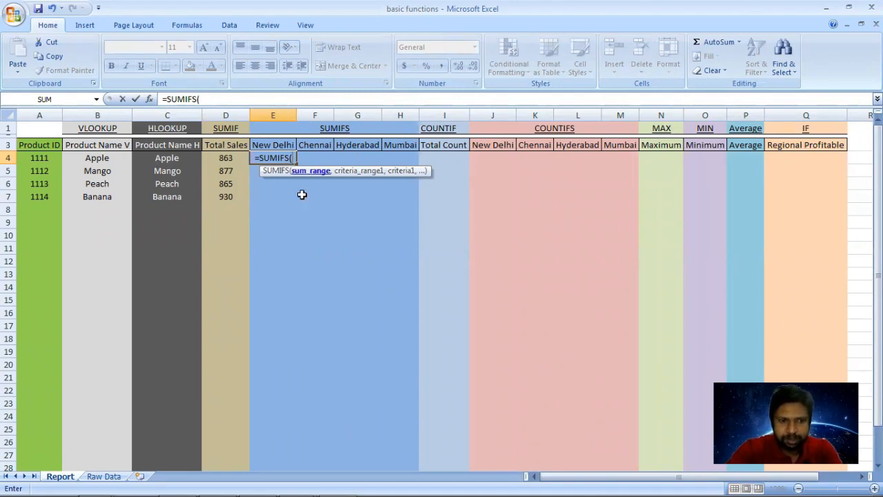
left_click(102, 476)
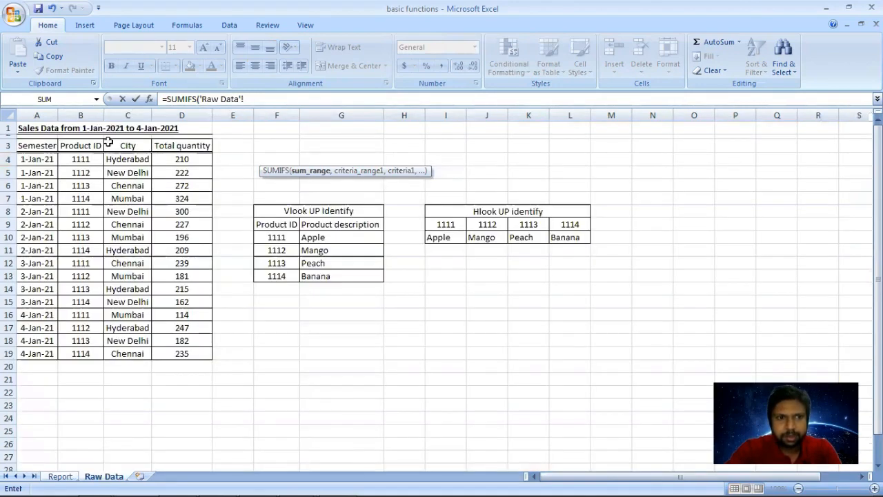
left_click(182, 115)
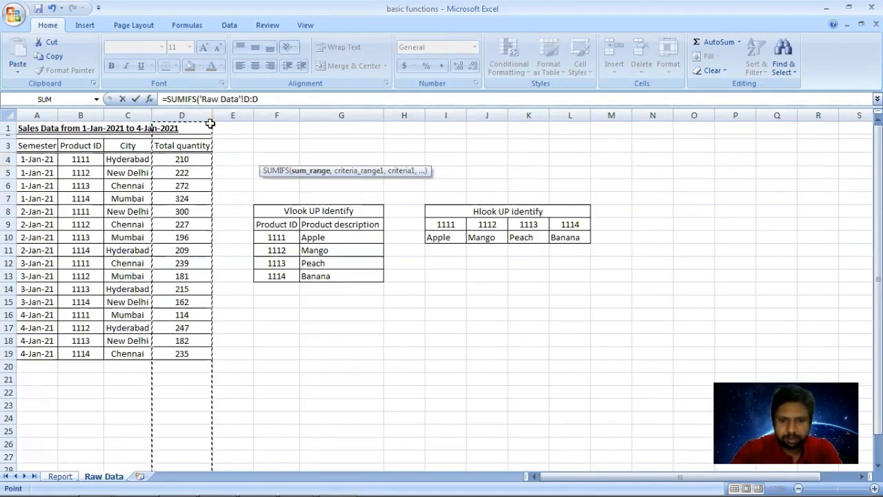
type(",")
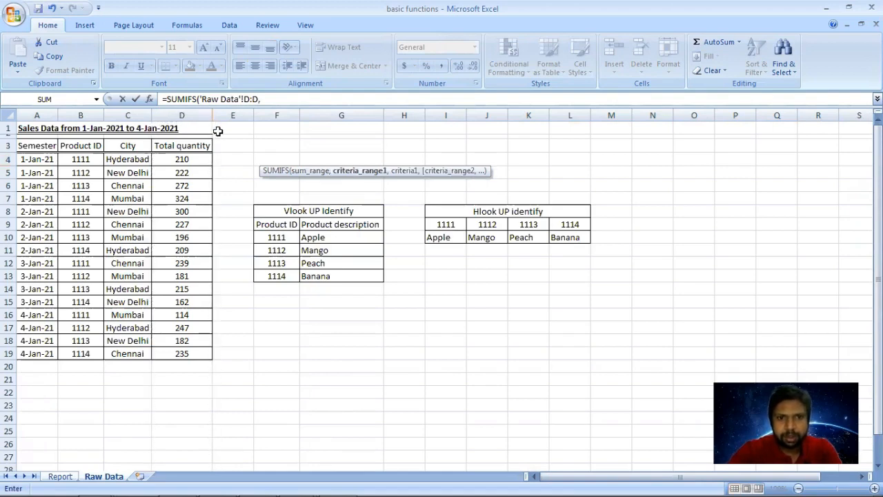
left_click(82, 115)
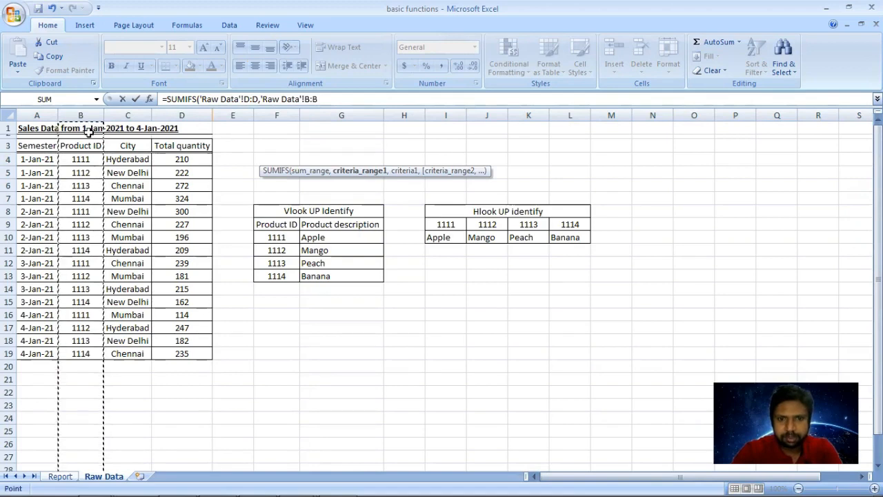
type(",")
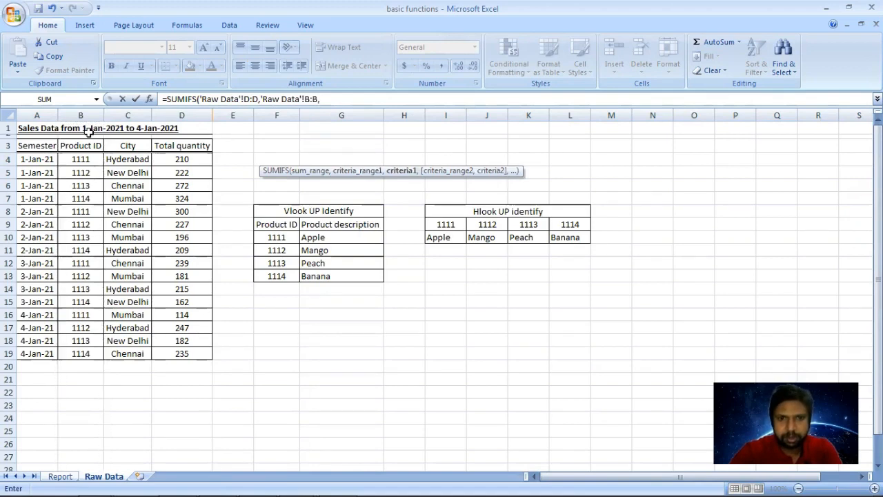
left_click(76, 476)
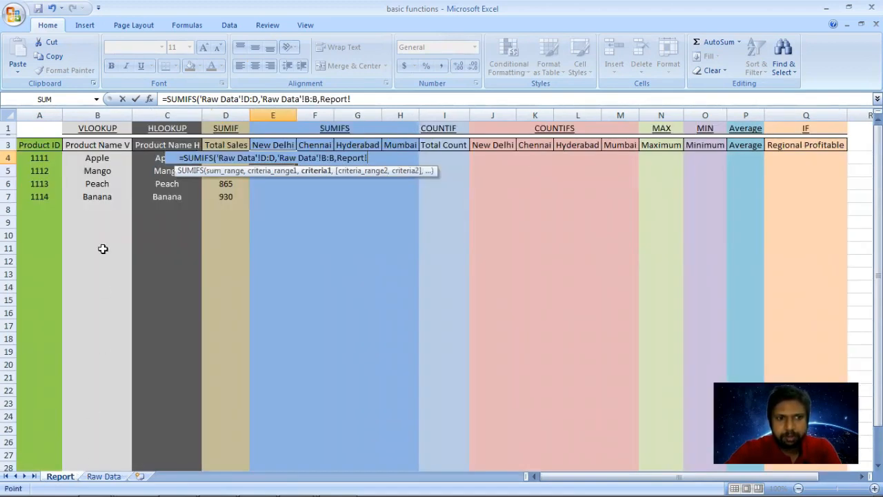
left_click(46, 159)
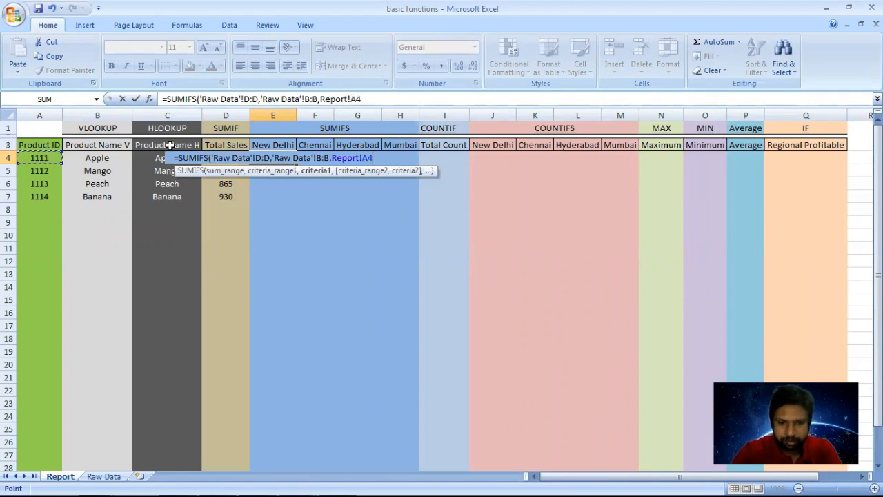
type(",")
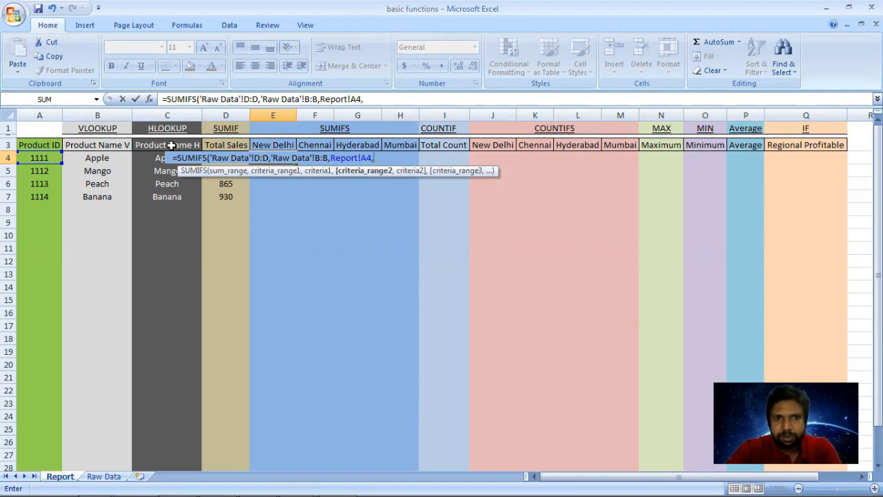
Step: Complete the SUMIFS formula in E4 with second criteria range 'Raw Data'!C:C and criterion Report!E3
left_click(105, 476)
left_click(127, 115)
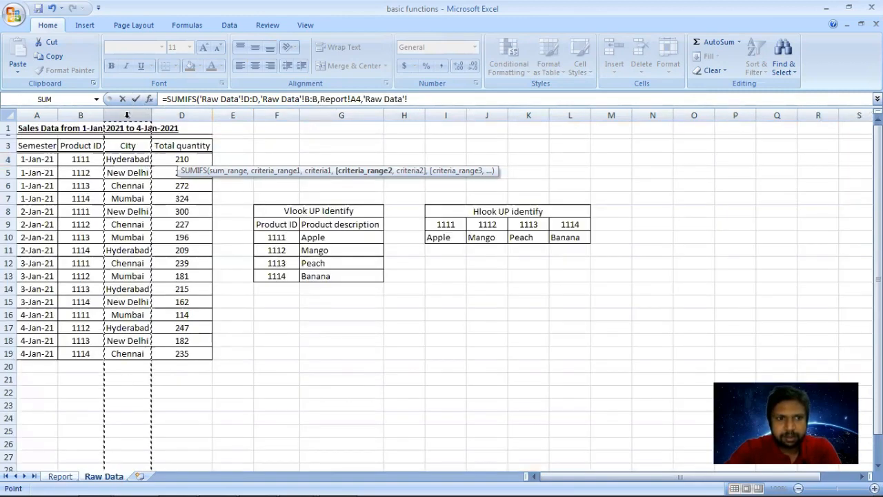
type(",")
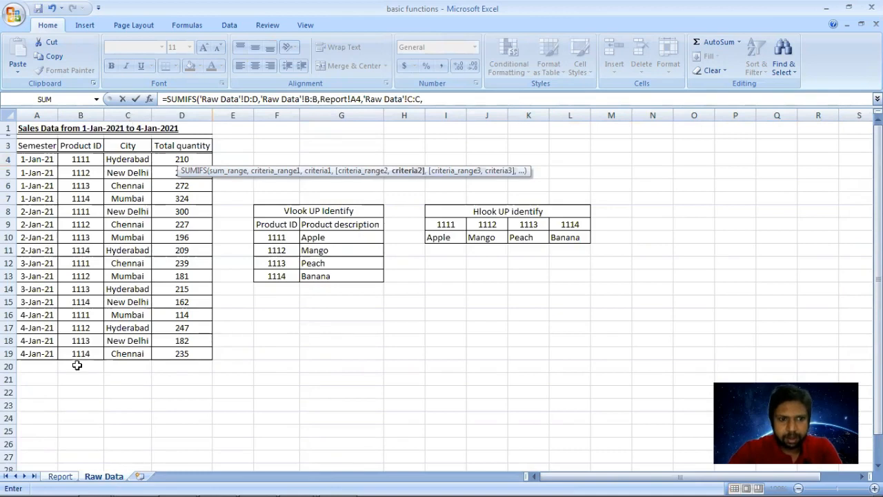
left_click(66, 477)
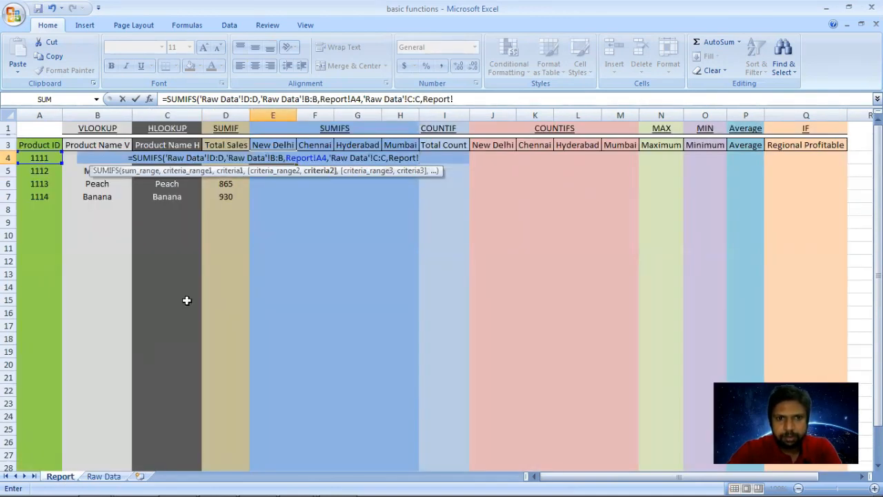
left_click(279, 145)
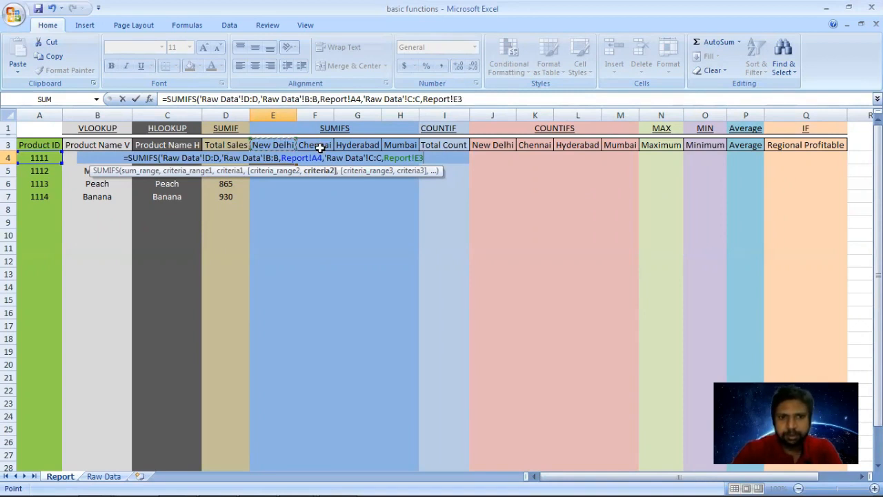
key("Return")
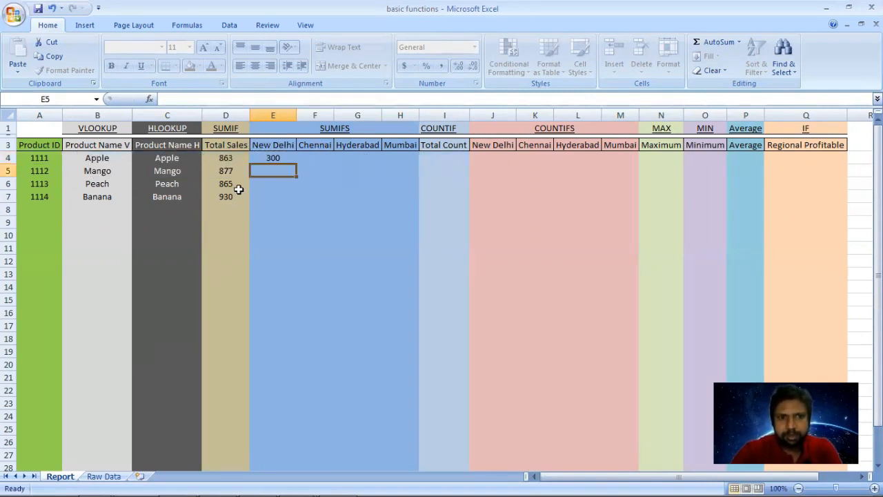
Step: Lock both criteria and the city range in the E4 SUMIFS formula as Report!E$3, Report!$A4 and 'Raw Data'!$C:$C
left_click(283, 158)
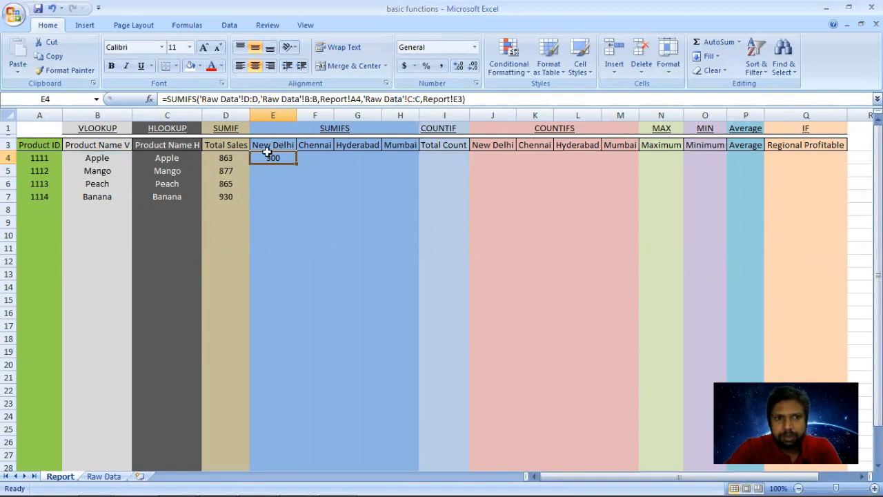
left_click(454, 98)
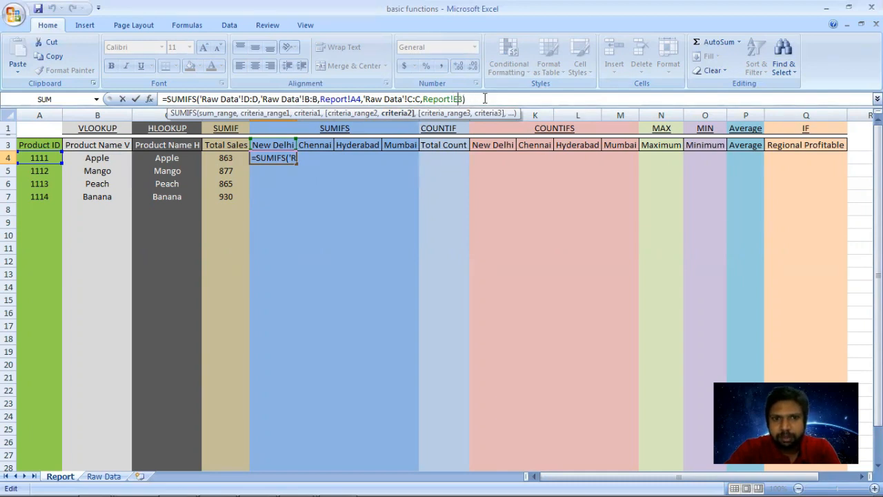
type("$")
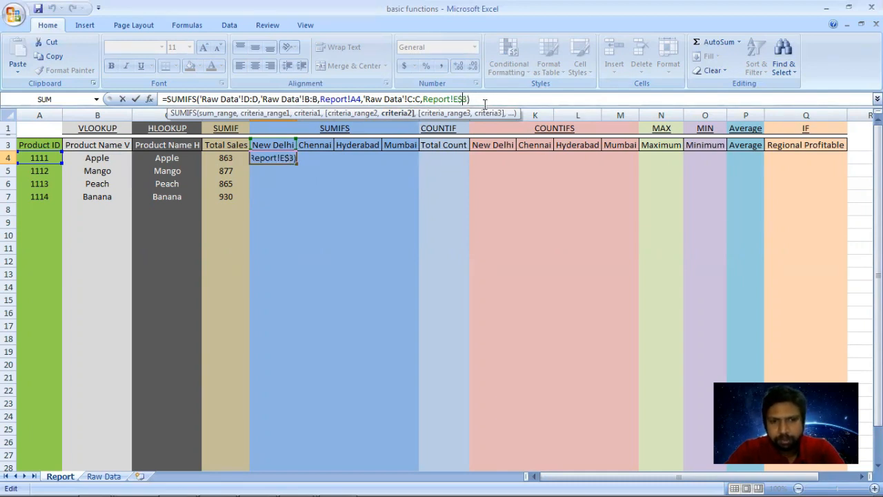
type("C")
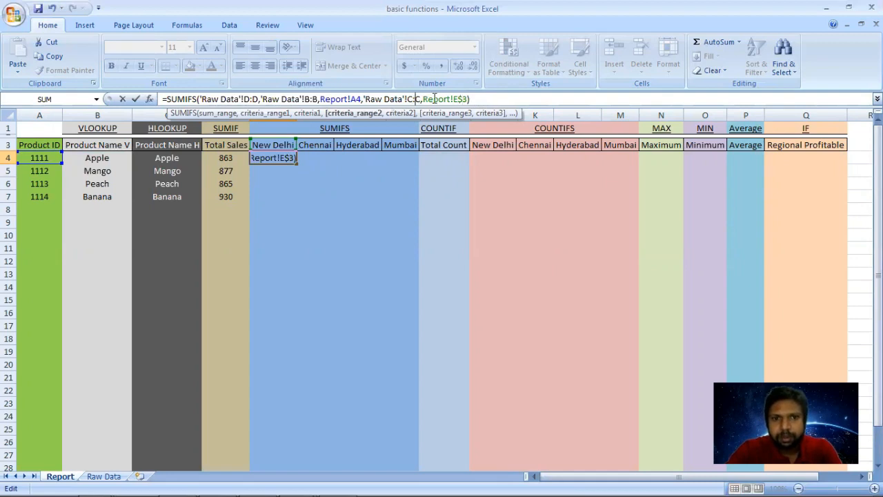
left_click(415, 100)
type("$")
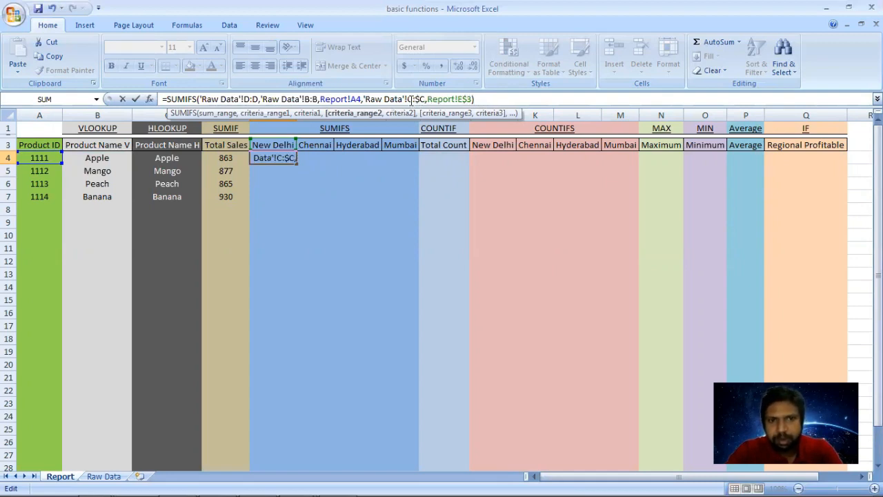
left_click(411, 100)
type("$")
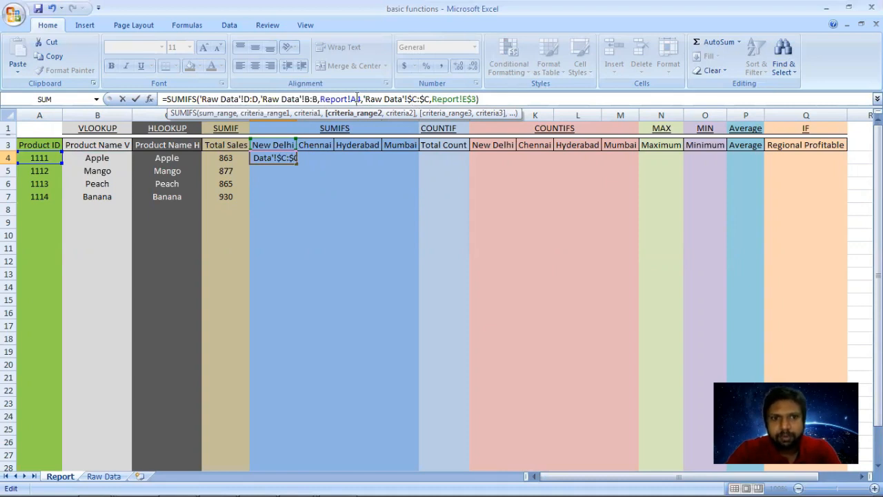
left_click(352, 99)
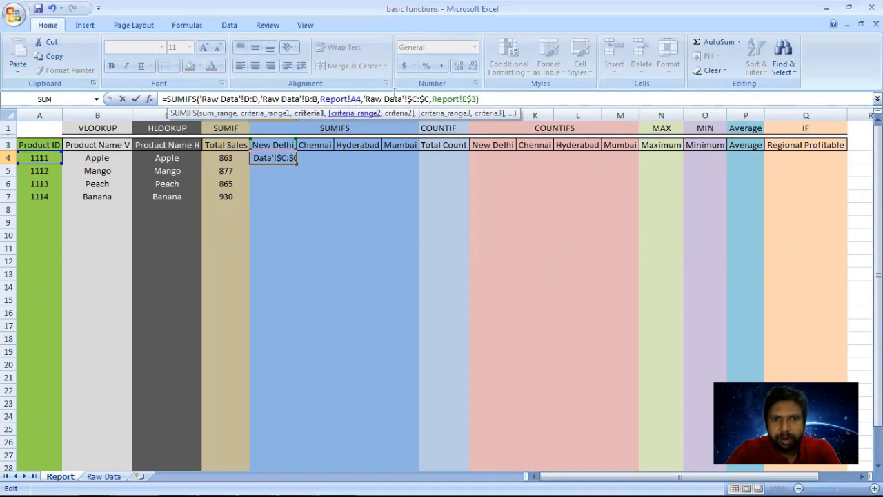
left_click(351, 98)
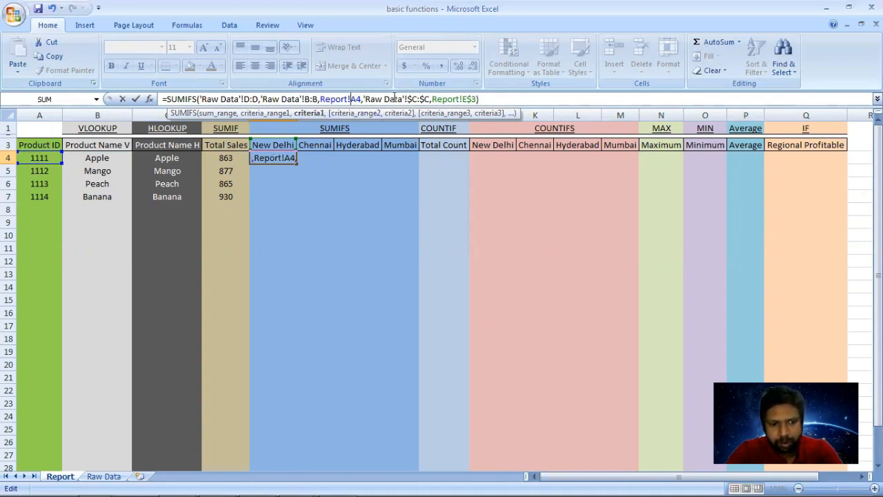
type("$")
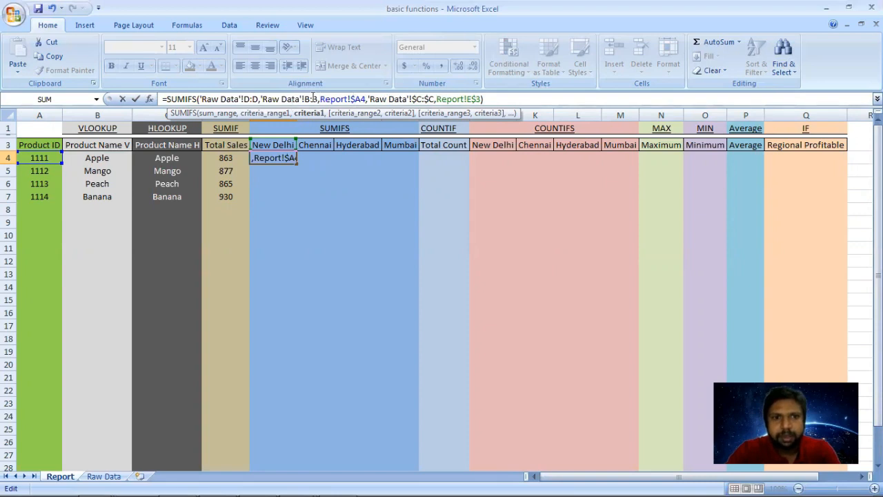
Step: Lock the product ID range as 'Raw Data'!$B:$B and the sum range as 'Raw Data'!$D:$D in the E4 formula
left_click(312, 98)
type("$")
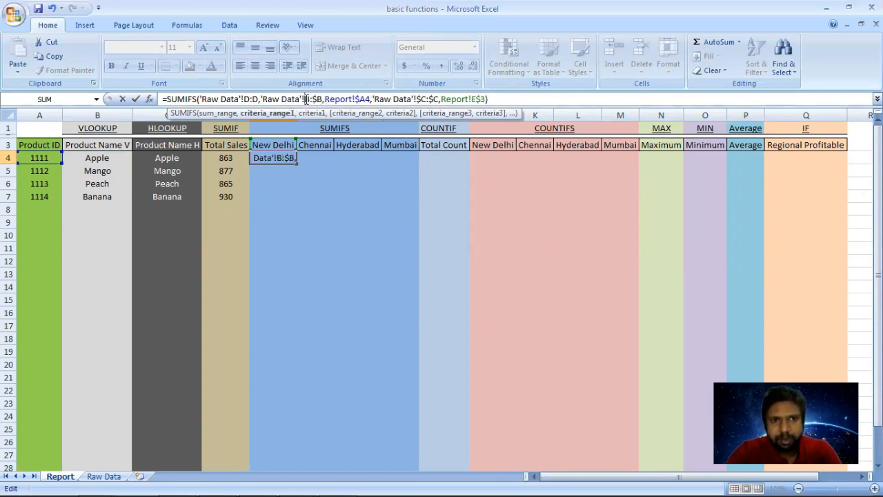
left_click(308, 99)
type("$")
left_click(255, 99)
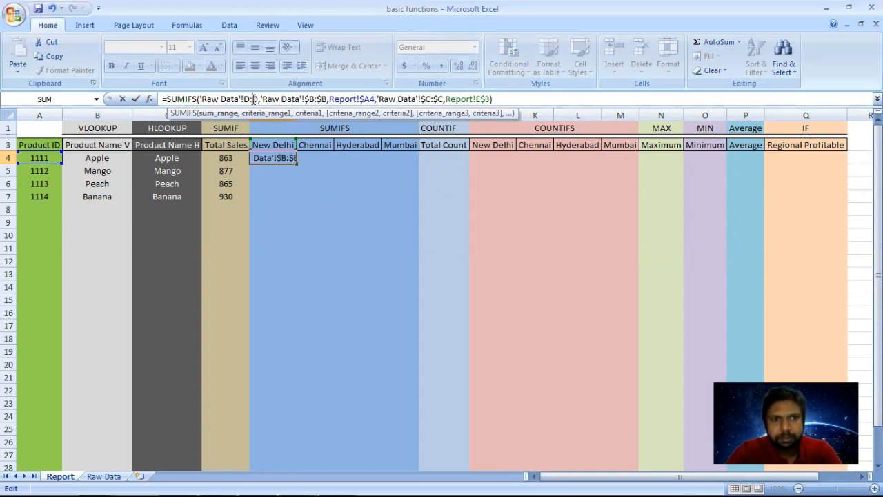
type("$")
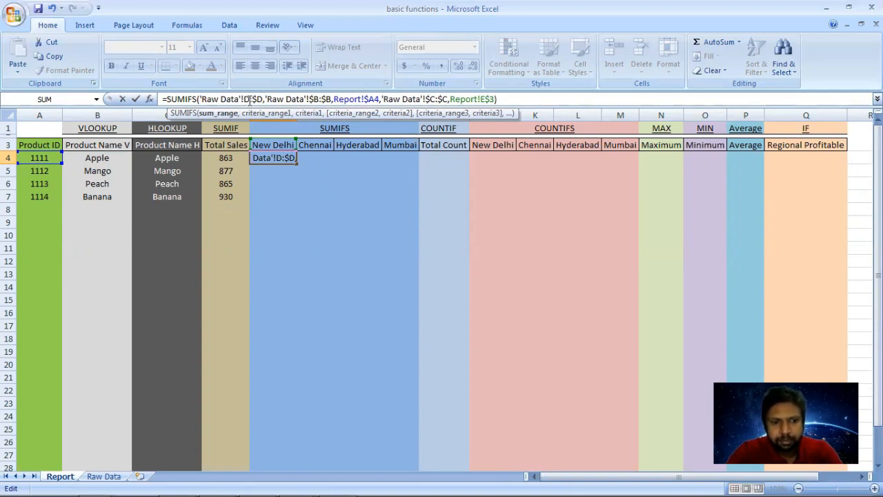
left_click(245, 98)
type("$")
key("Return")
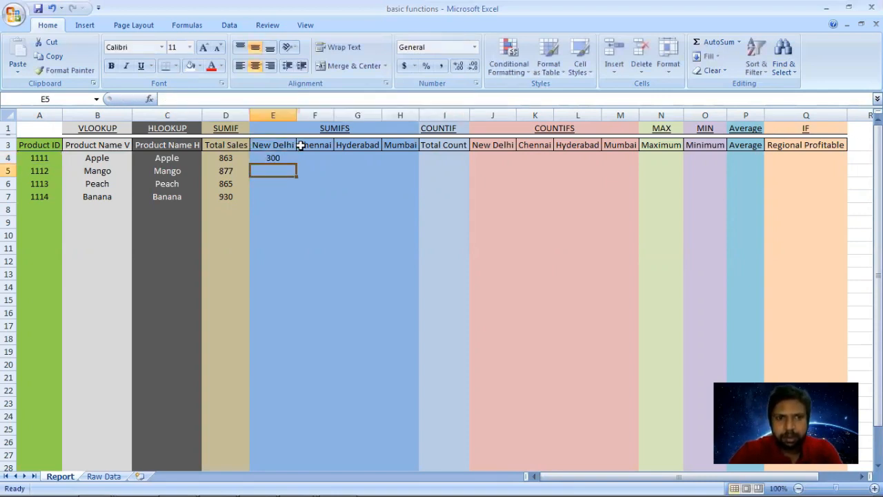
Step: Fill the E4 SUMIFS formula across and down to H7, and compare its sum with that of Total Sales D4:D7
left_click(275, 158)
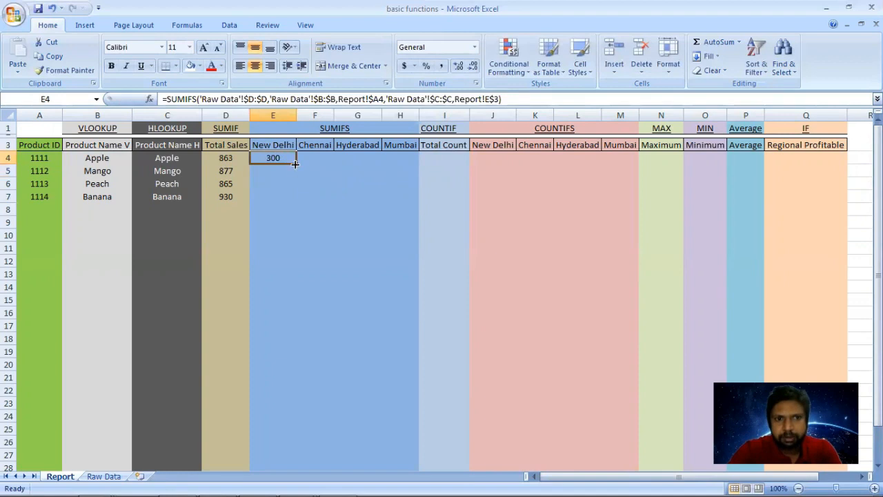
left_click_drag(296, 164, 407, 197)
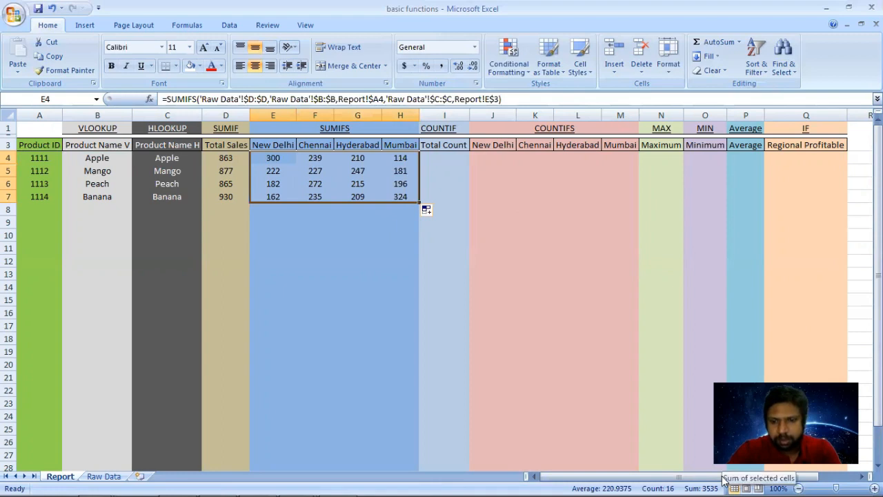
left_click_drag(228, 158, 232, 198)
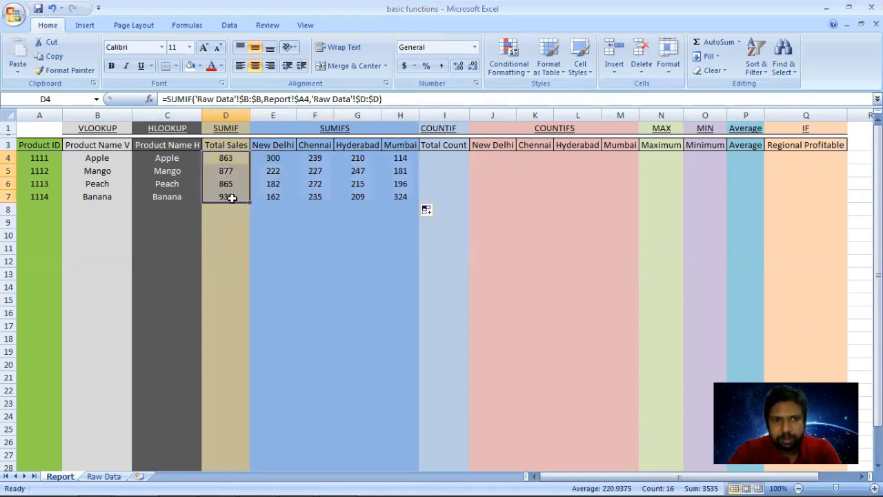
Step: Enter =COUNTIF('Raw Data'!B:B,Report!A4) in I4 under Total Count
left_click(437, 158)
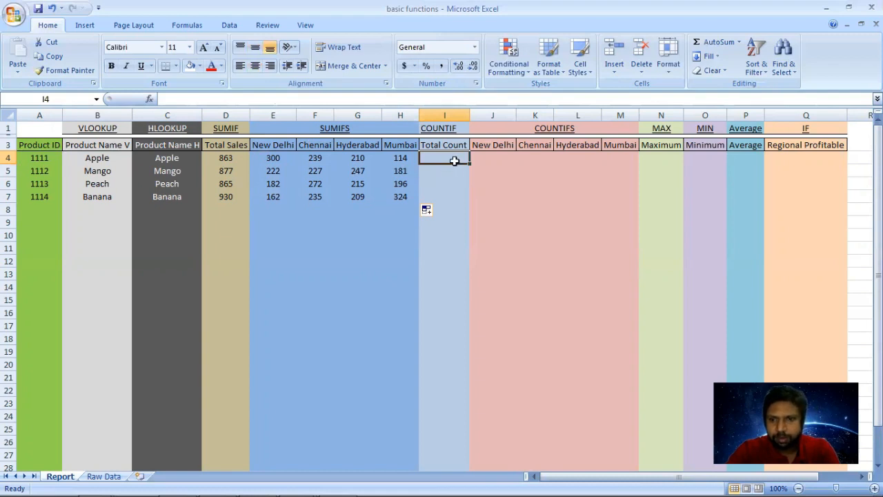
type("=")
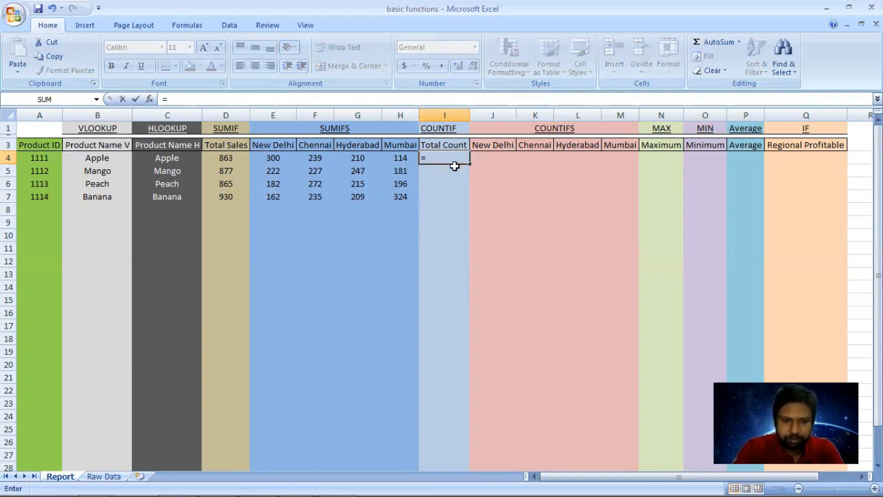
type("count")
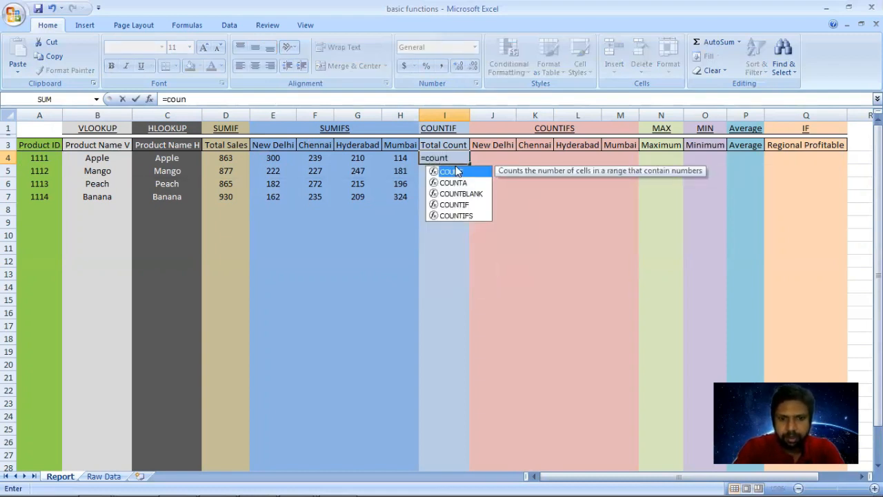
type("if")
key("Tab")
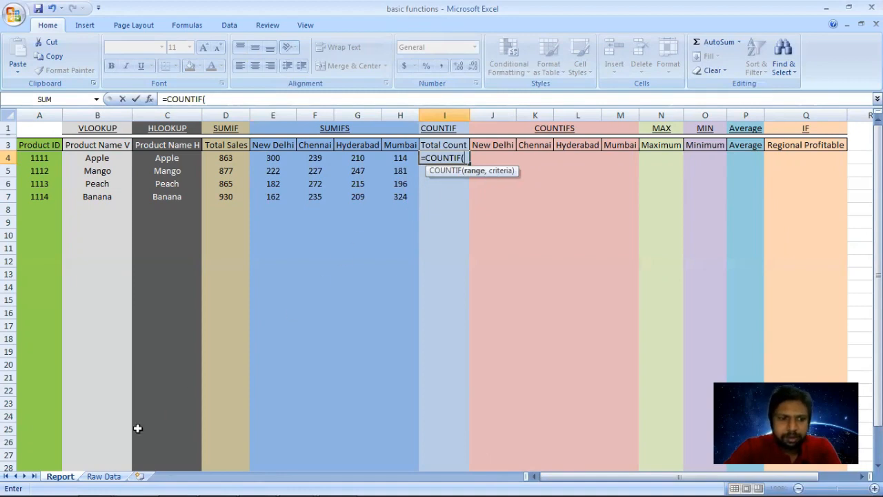
left_click(114, 478)
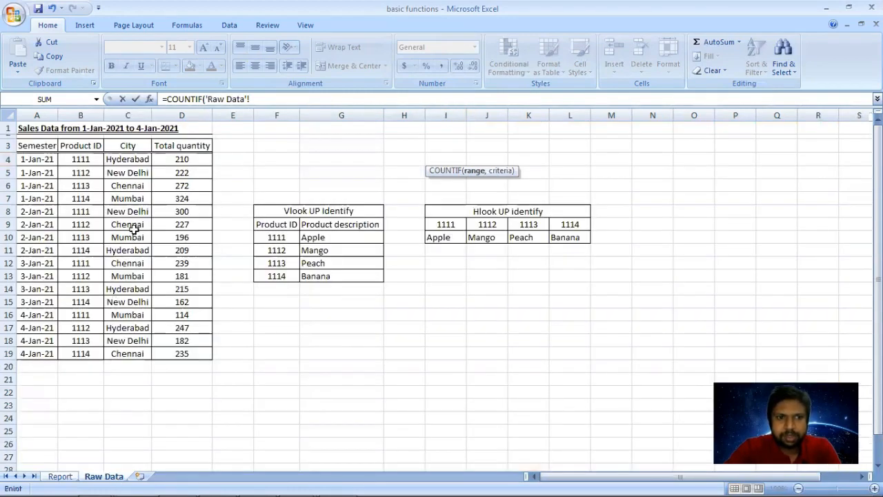
left_click(81, 112)
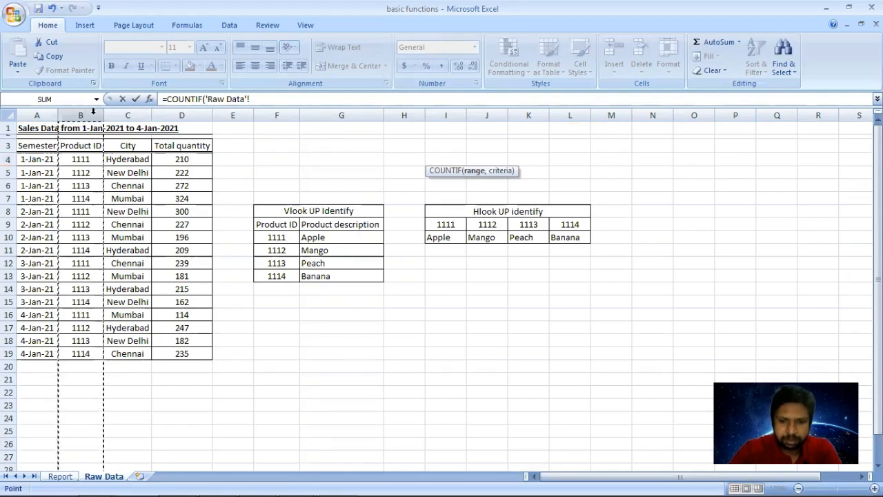
type(",")
left_click(61, 477)
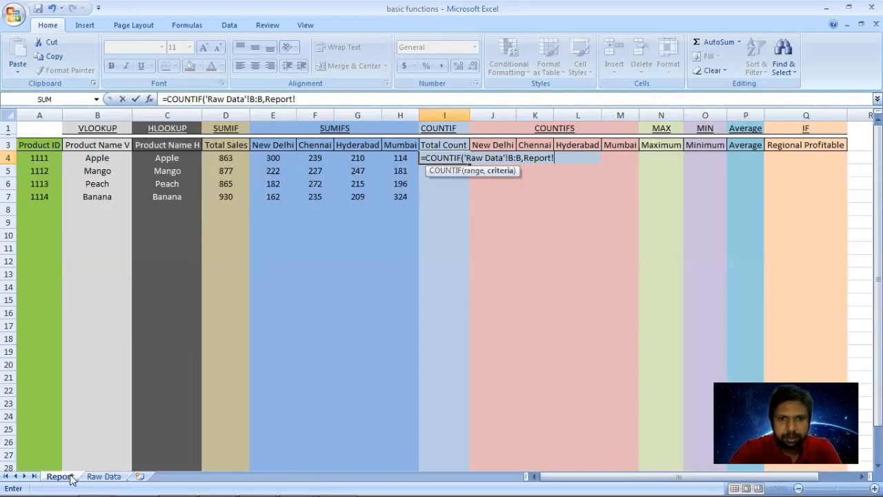
left_click(40, 158)
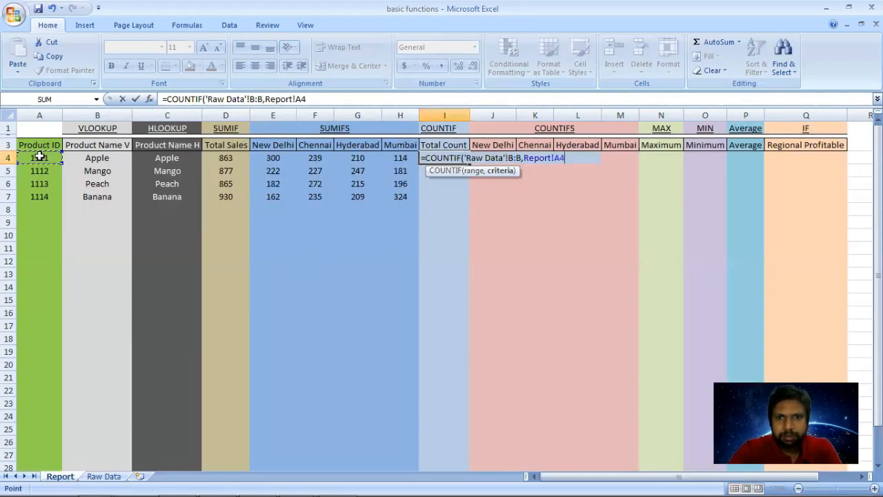
key("Return")
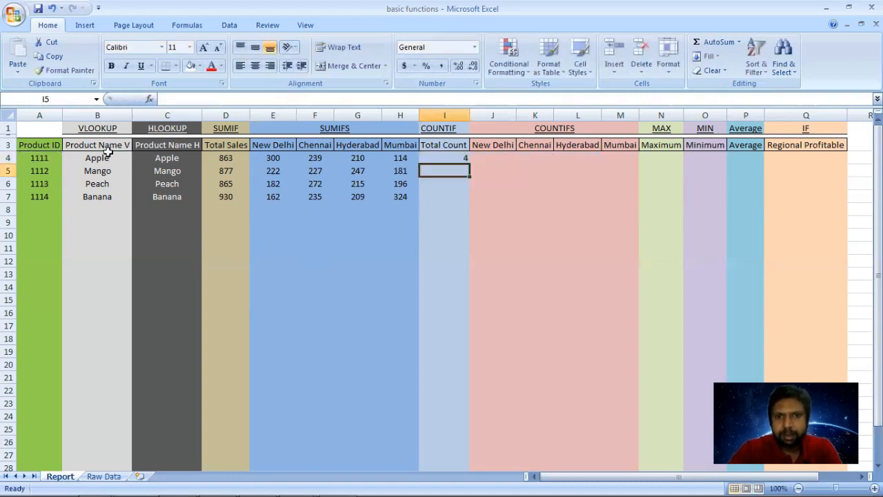
Step: Check the I4 COUNTIF formula against the Raw Data product IDs and lock its criterion as Report!$A4
left_click(436, 158)
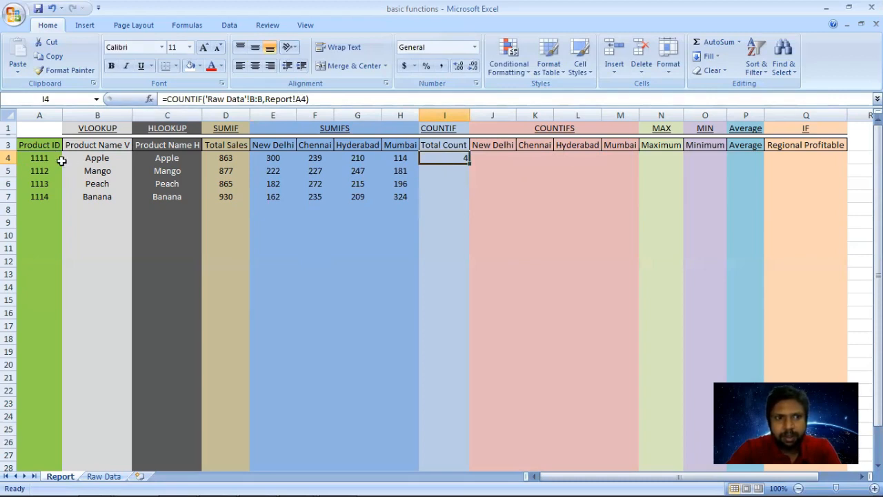
left_click(104, 476)
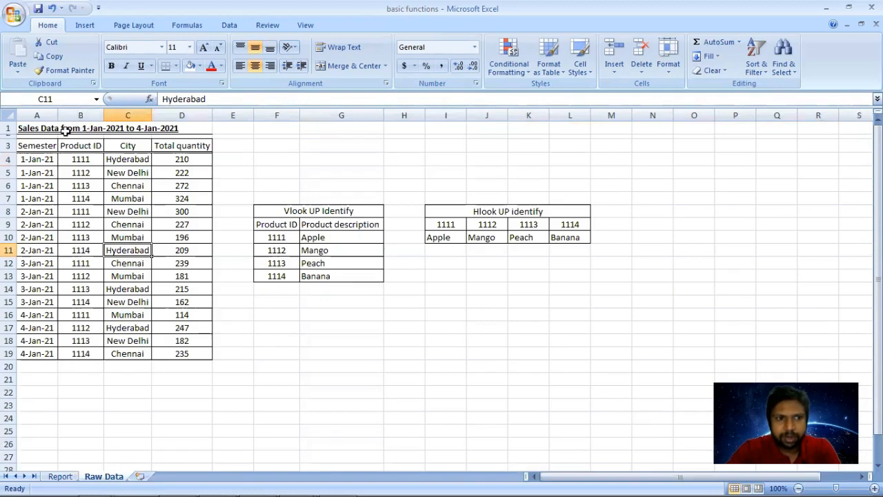
left_click(61, 476)
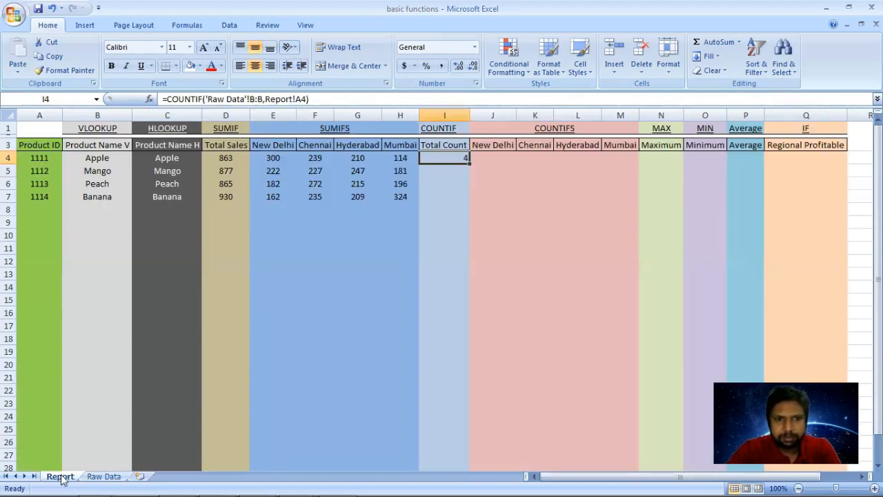
left_click(297, 99)
type("$")
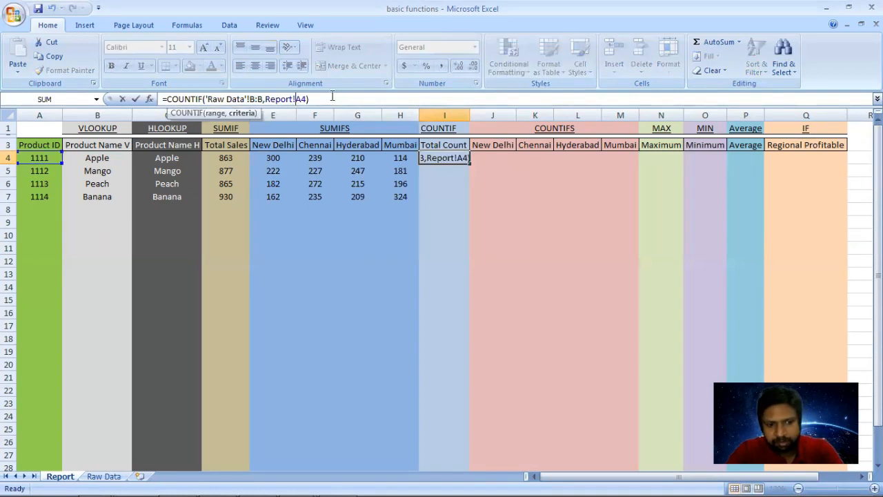
Step: Lock the I4 count range as 'Raw Data'!$B:$B and fill the formula down to I7
left_click(250, 99)
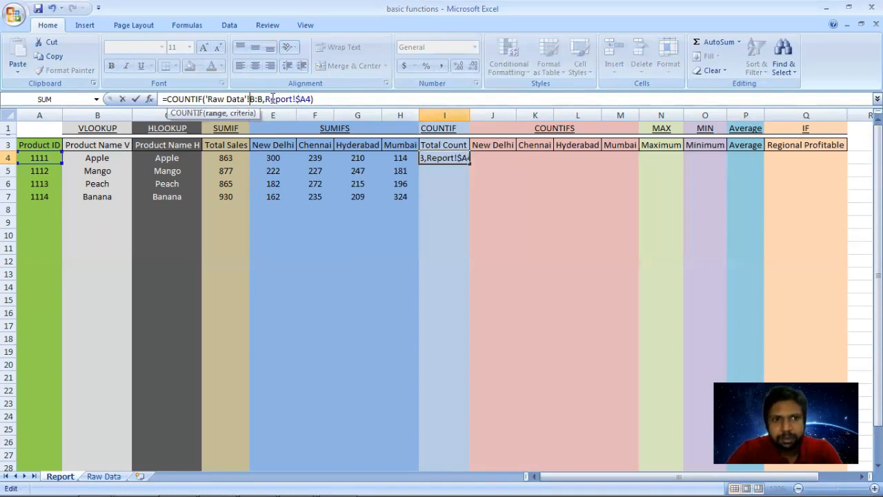
type("$")
left_click(263, 99)
type("$")
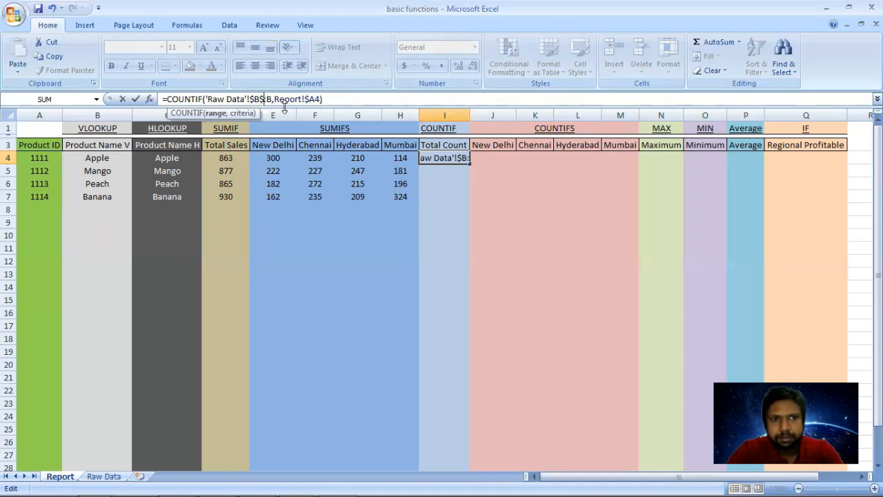
key("BackSpace")
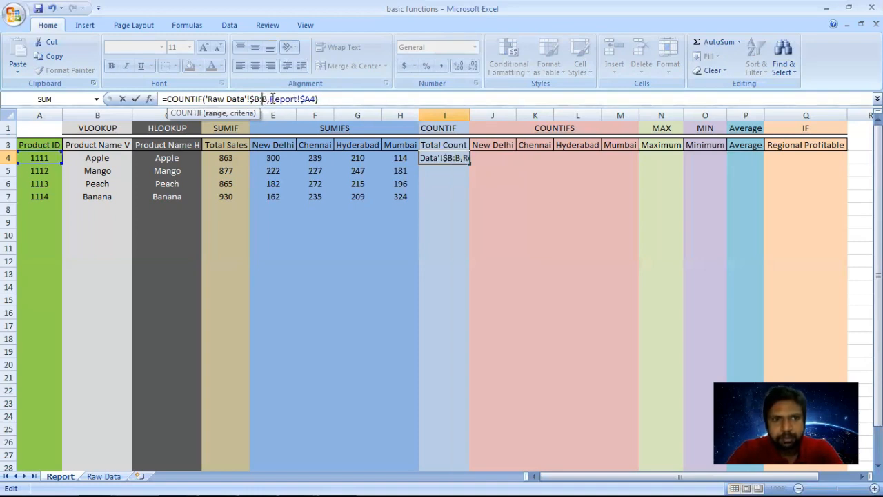
key("Return")
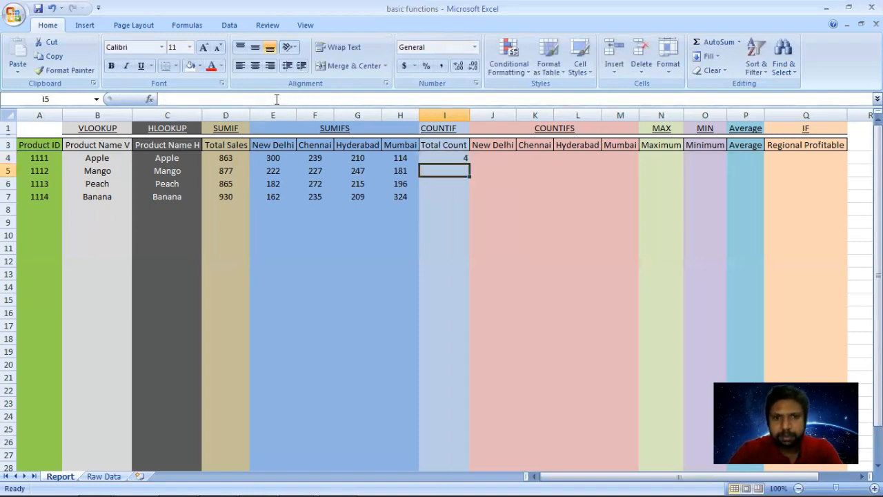
left_click(445, 158)
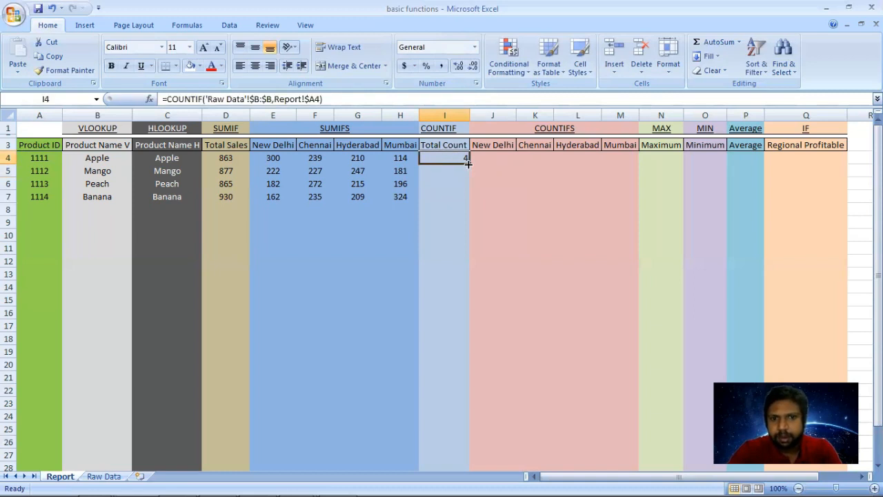
left_click_drag(465, 162, 461, 200)
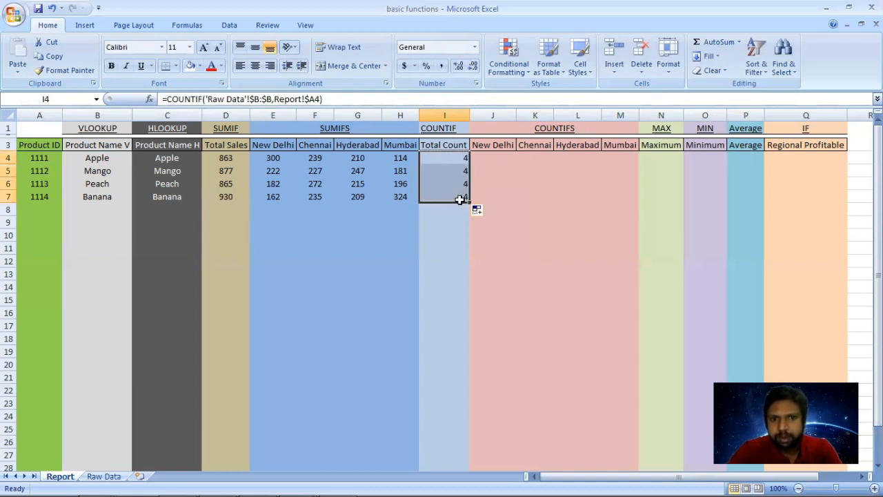
Step: Start a COUNTIFS formula in J4 under New Delhi with 'Raw Data'!B:B as first criteria range and Report!A4 as its criterion
left_click(483, 157)
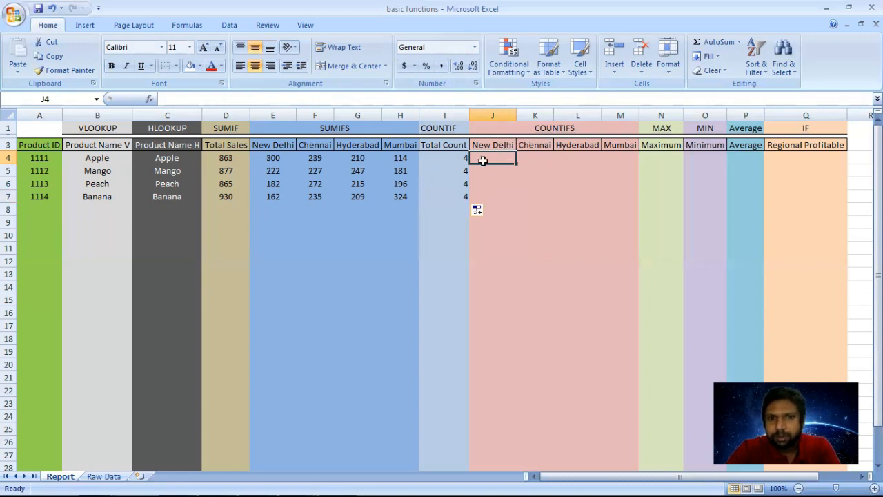
type("=")
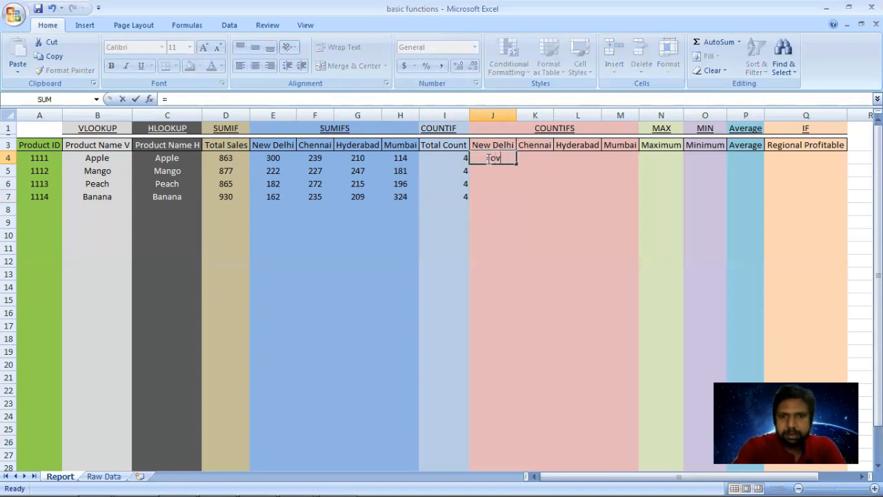
type("o")
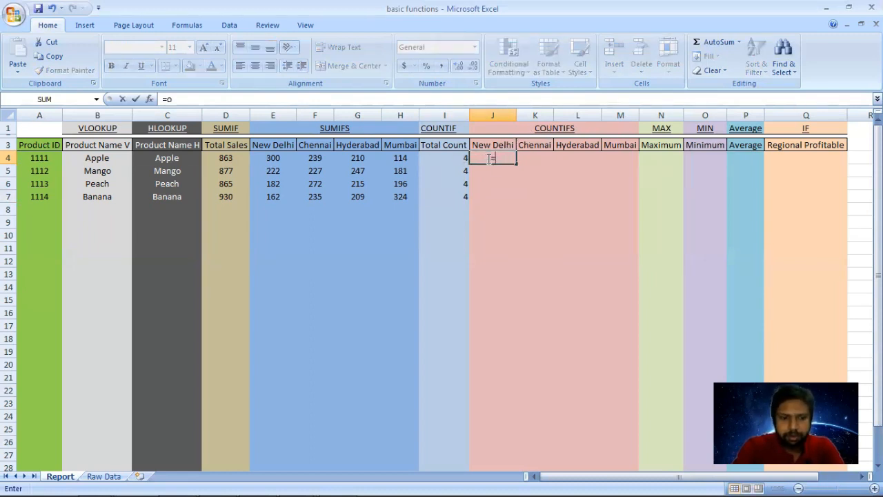
type("ountifs")
key("Tab")
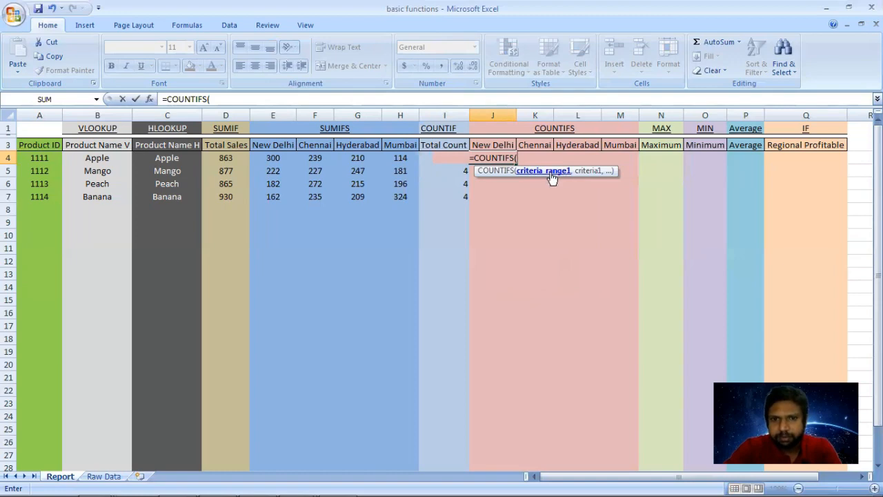
left_click(104, 477)
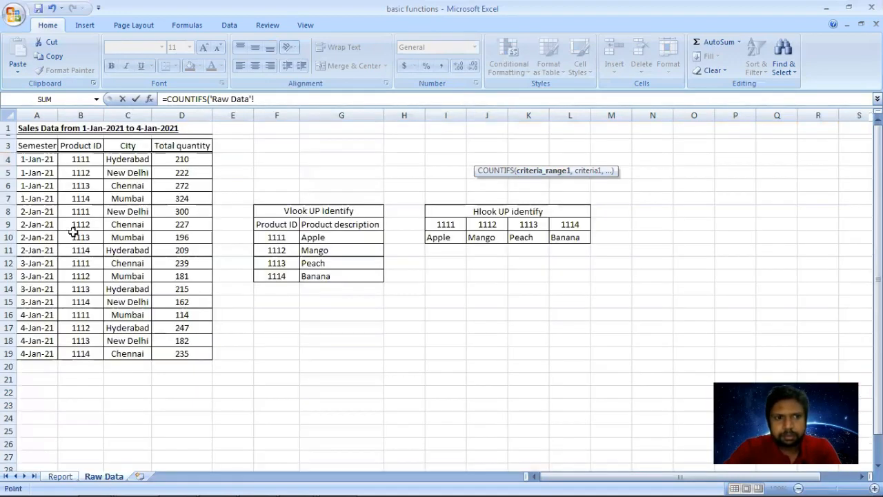
left_click(82, 115)
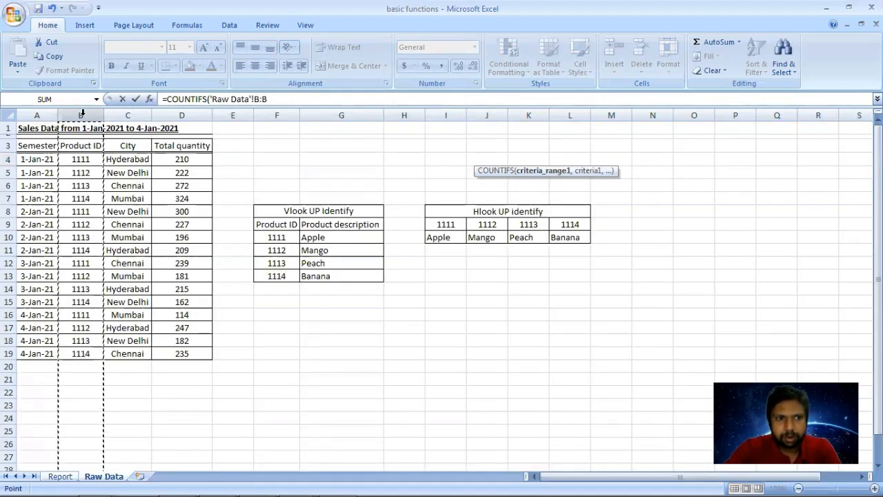
type(",")
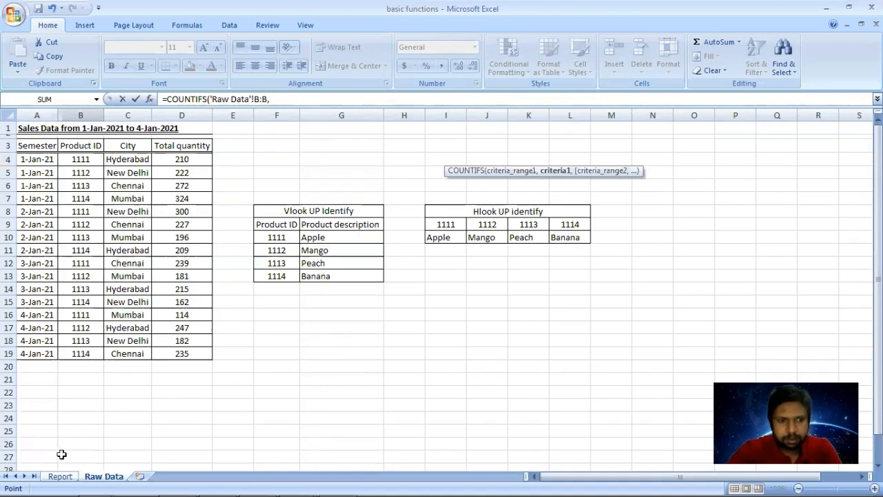
left_click(66, 478)
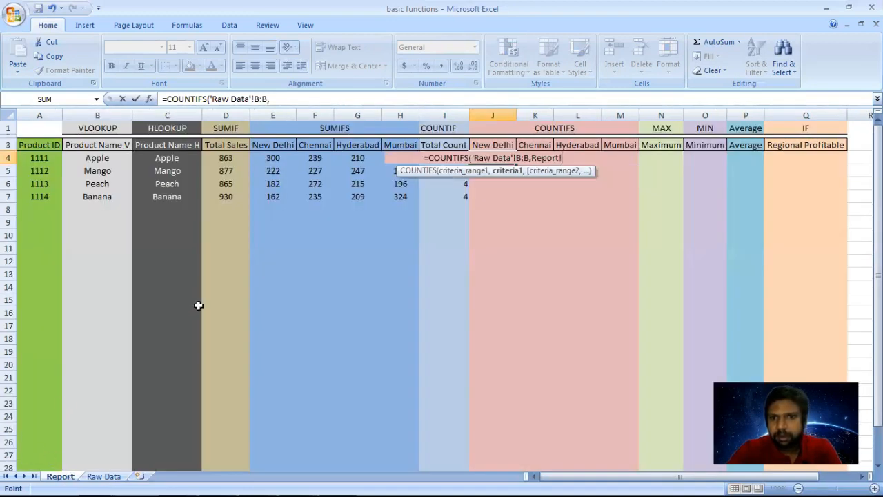
left_click(41, 159)
type(",")
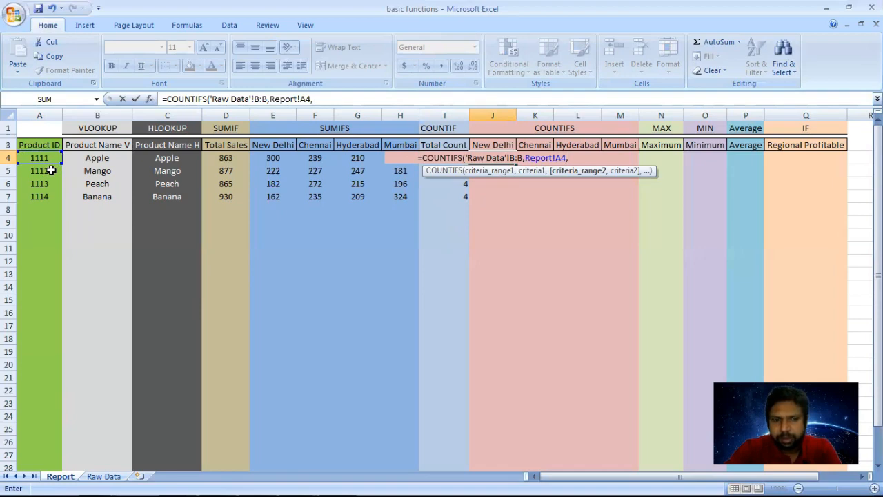
Step: Complete the J4 COUNTIFS formula with city range 'Raw Data'!C:C and criterion Report!J3
left_click(103, 476)
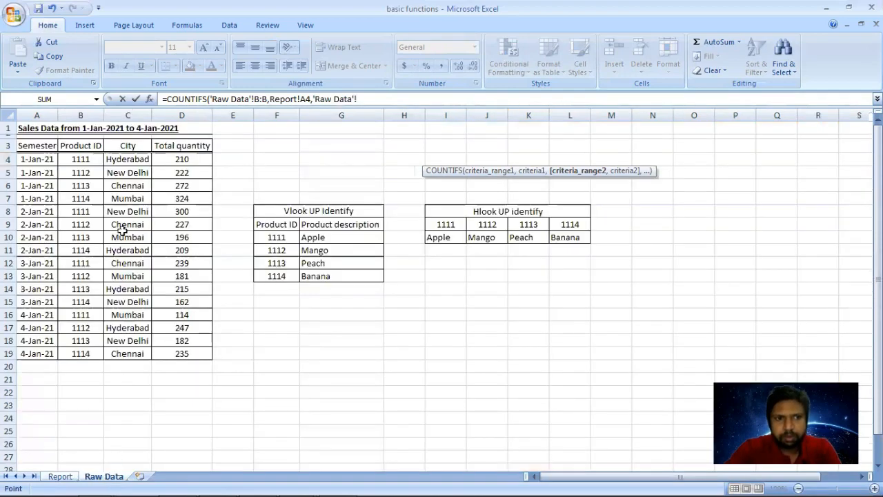
left_click(127, 115)
type(",")
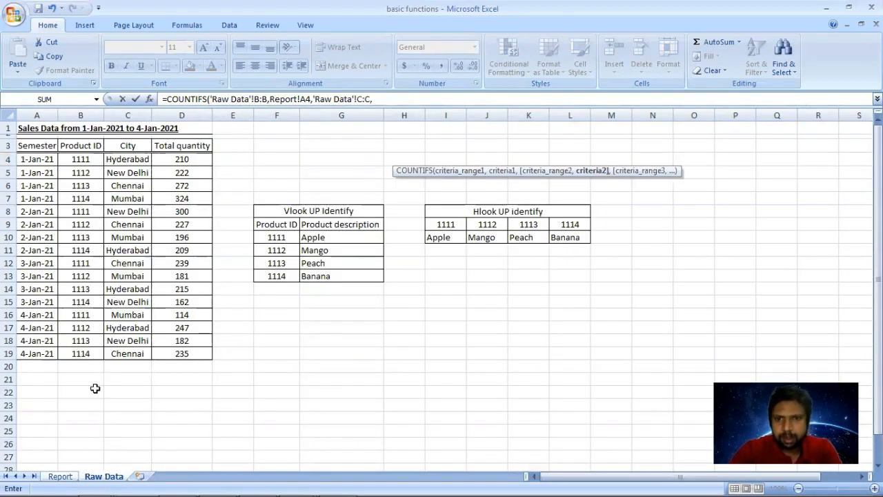
left_click(69, 477)
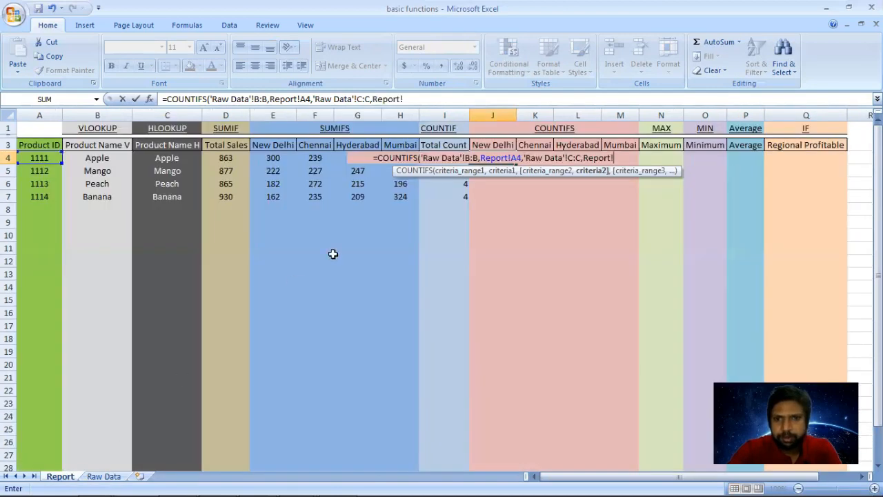
left_click(496, 142)
key("Return")
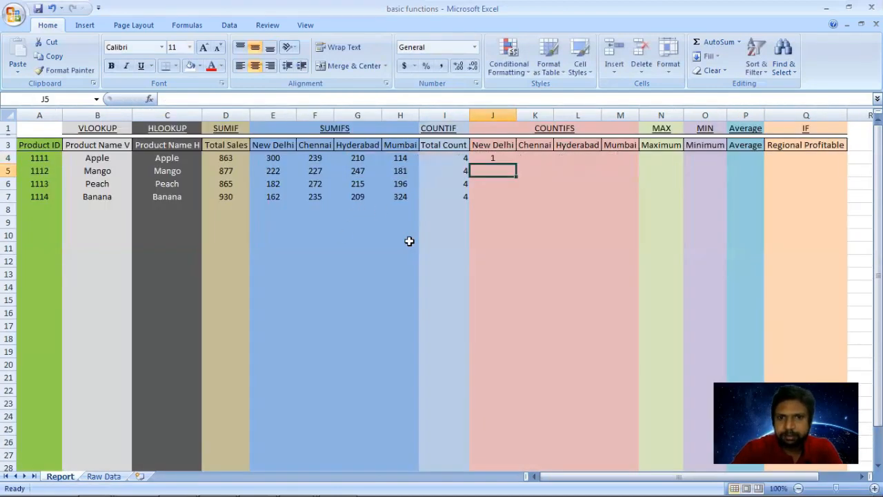
Step: Lock both criteria and the city range in the J4 COUNTIFS formula as Report!J$3, Report!$A4 and 'Raw Data'!$C:$C
key("Up")
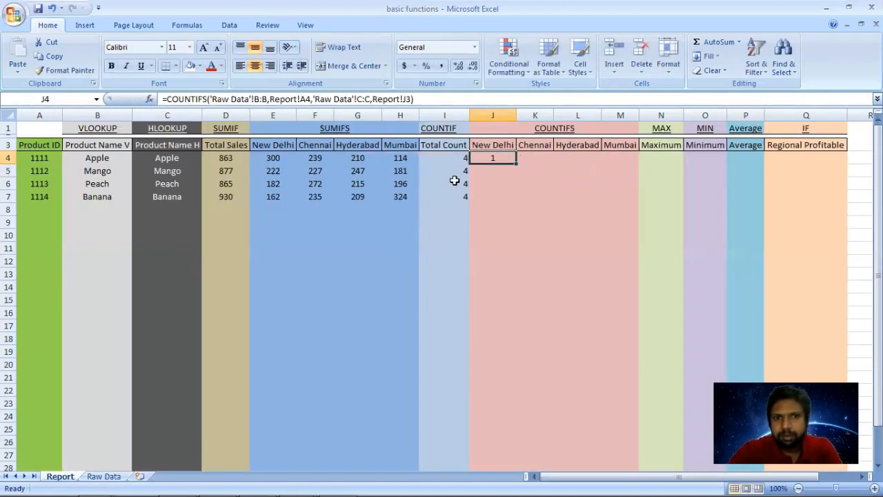
left_click(407, 99)
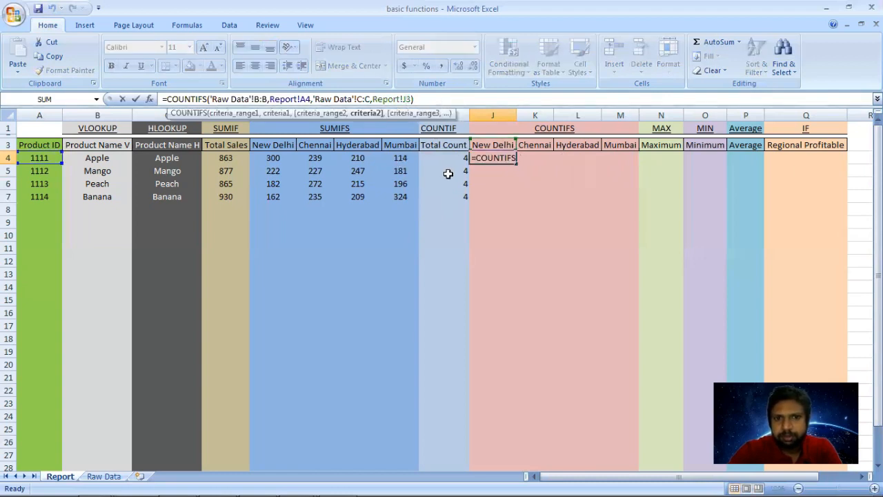
type("$")
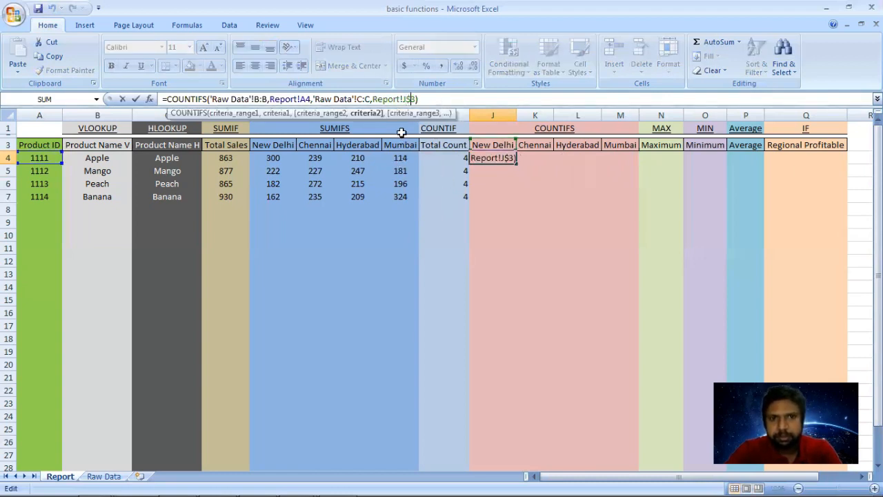
left_click(366, 99)
type("$")
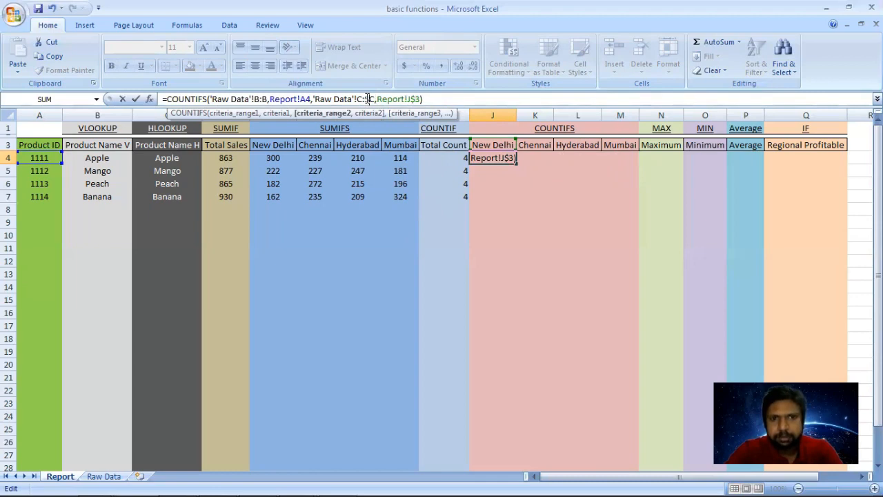
left_click(357, 99)
type("$")
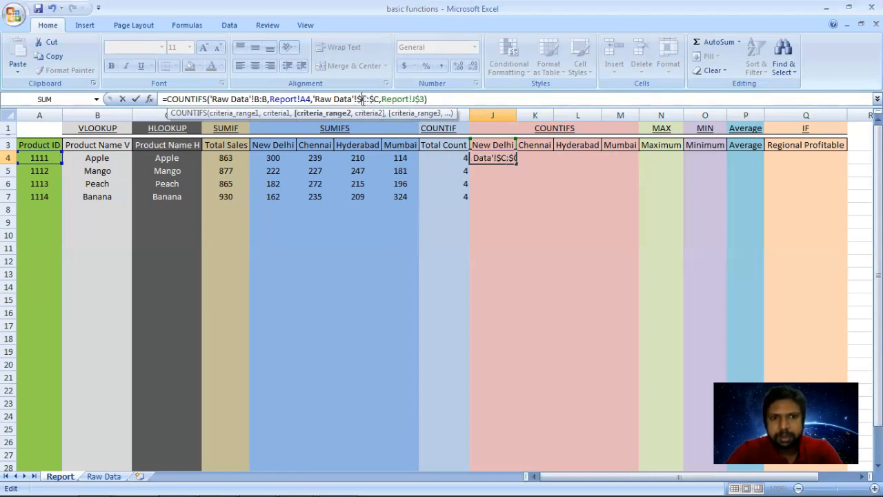
left_click(303, 99)
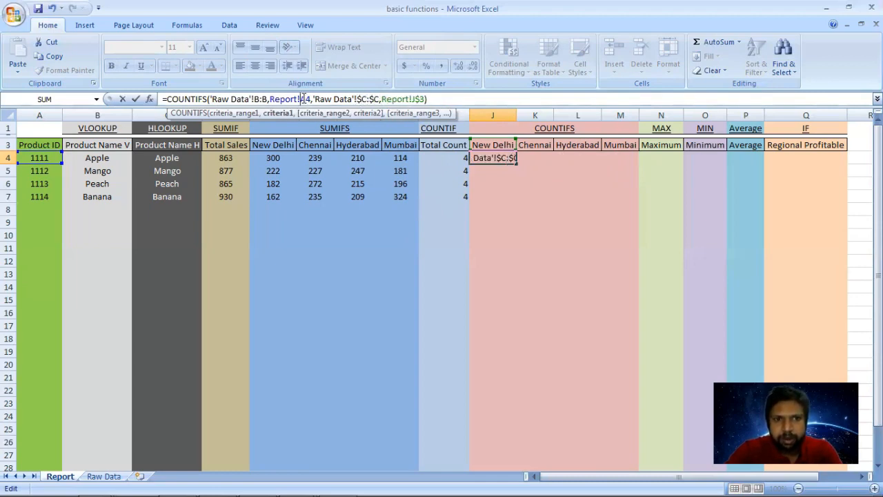
left_click(311, 99)
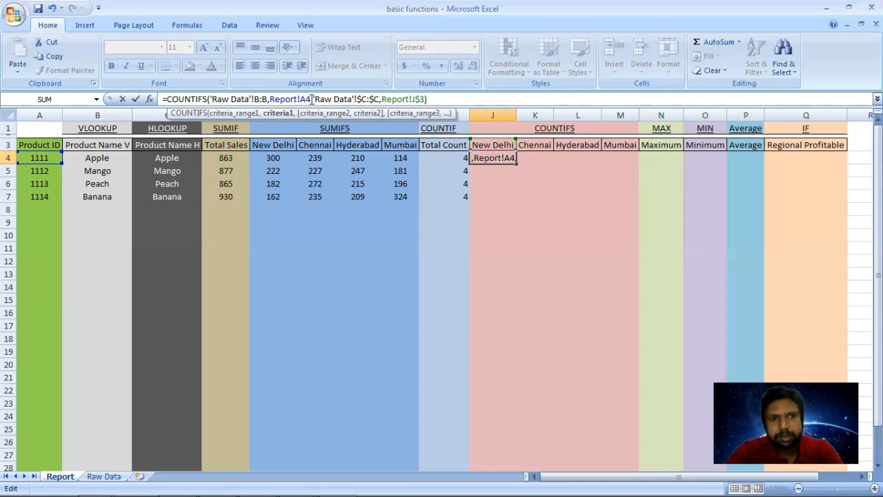
left_click(302, 99)
type("$")
Step: Lock the product ID range in J4 as 'Raw Data'!$B:$B and fill the COUNTIFS formula across and down to M7
left_click(261, 98)
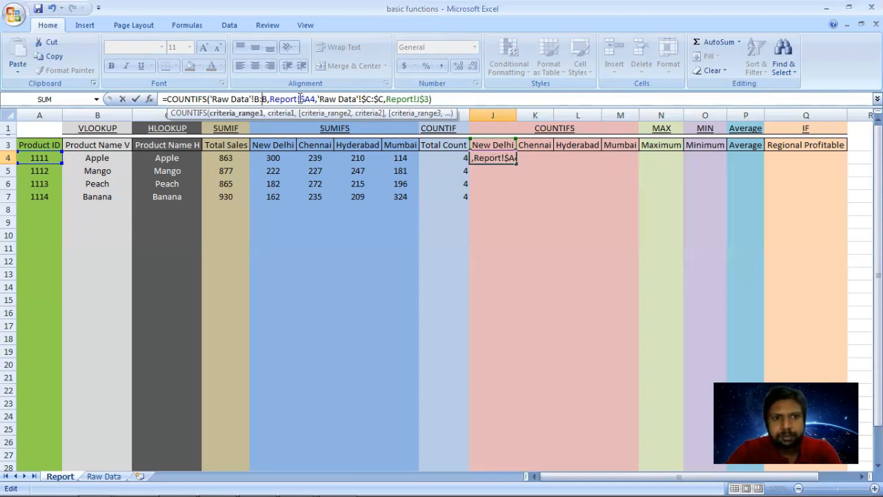
left_click(264, 99)
type("$")
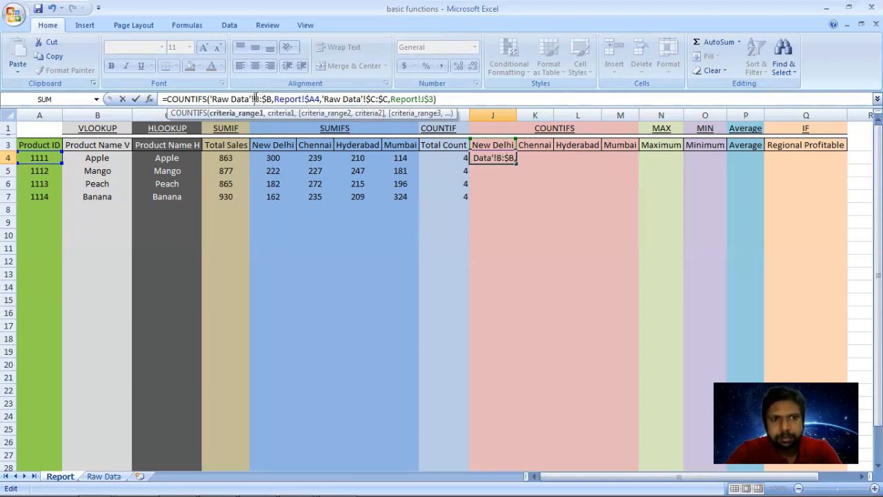
type("$")
key("Return")
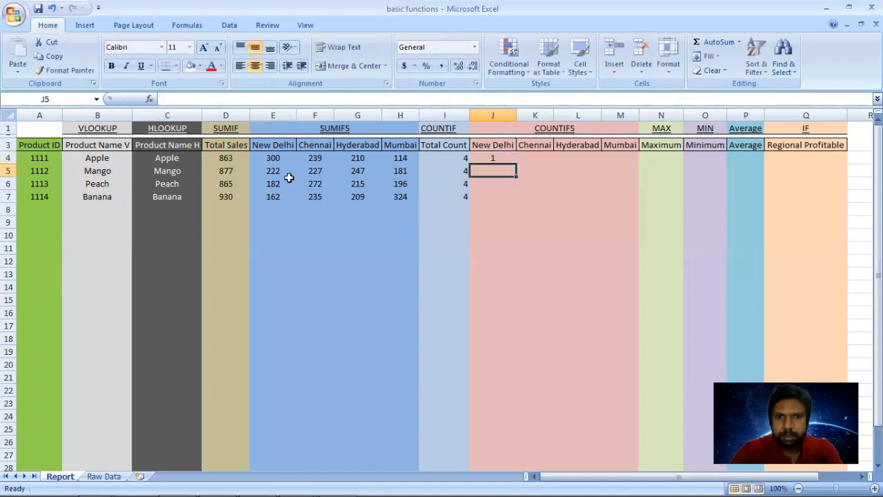
left_click(497, 160)
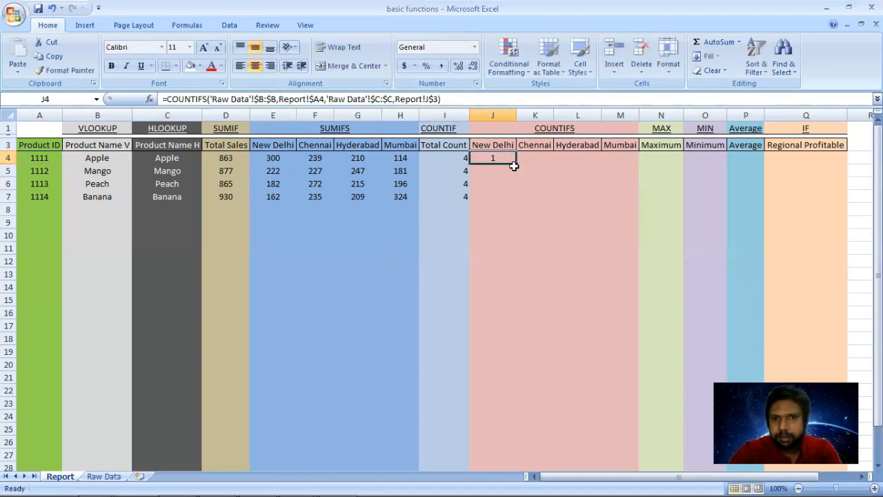
left_click_drag(516, 164, 632, 206)
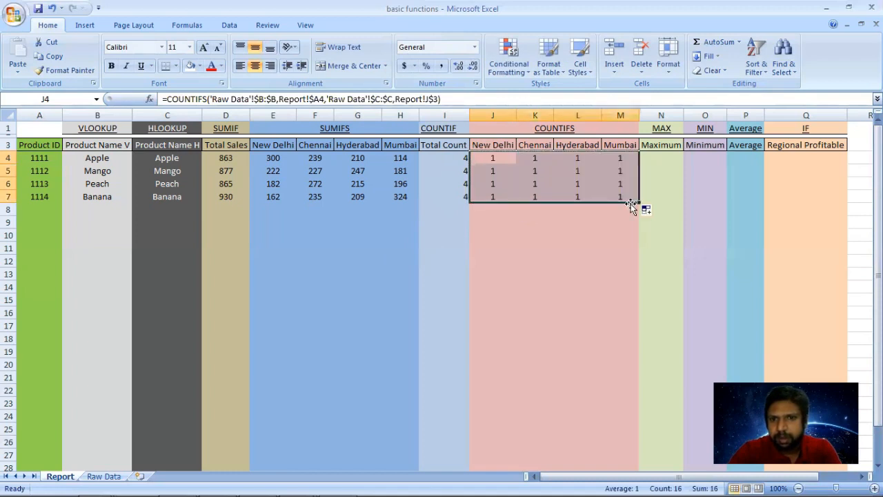
left_click(496, 157)
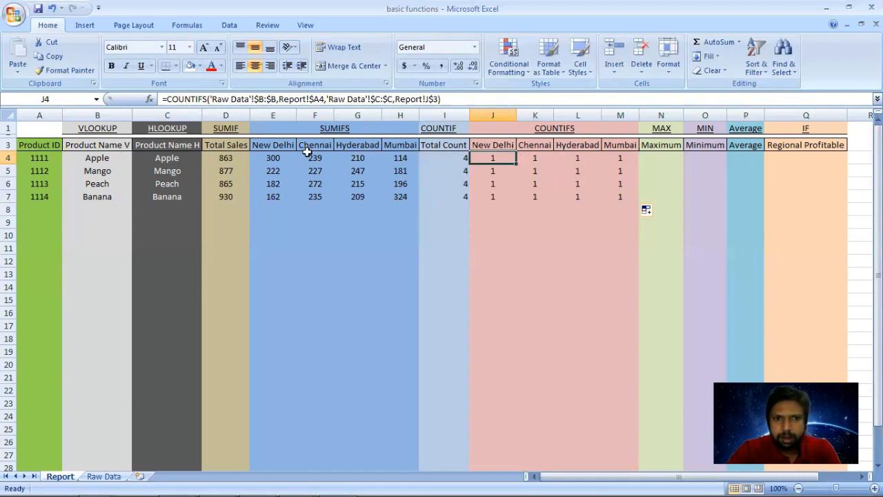
left_click_drag(497, 156, 610, 196)
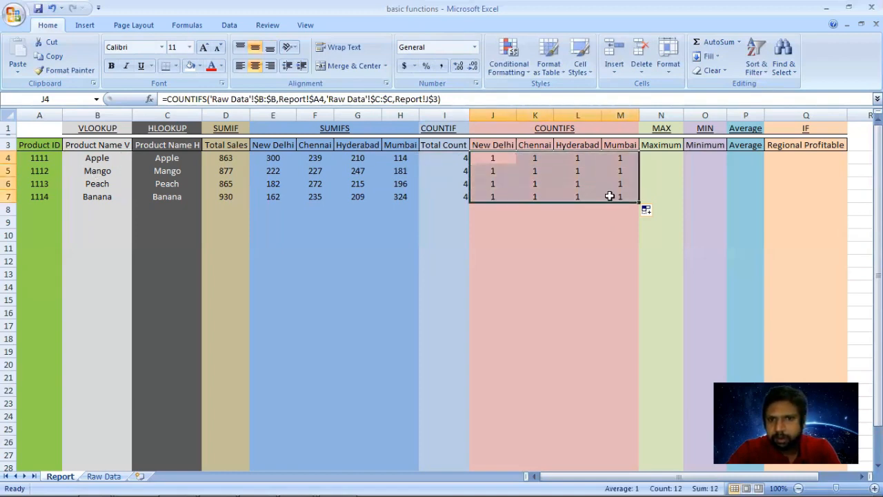
left_click(615, 210)
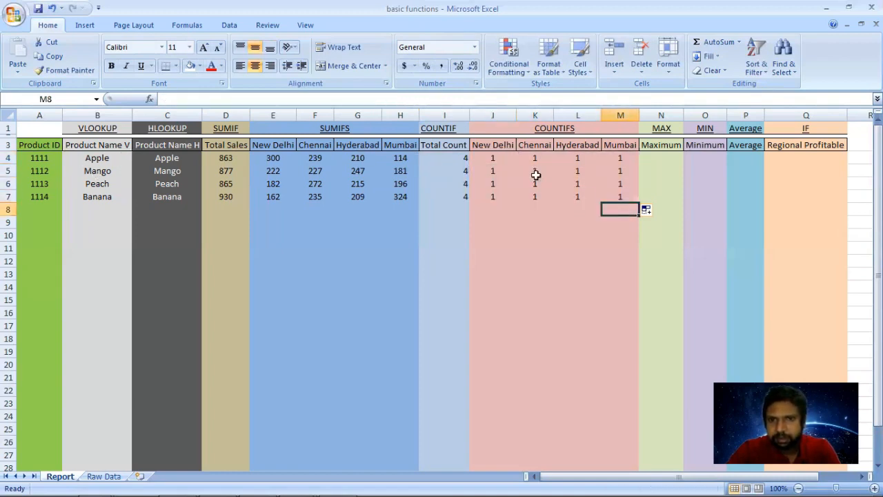
Step: Enter =MAX(E4:H4) in N4 under Maximum and fill the formula down to N7
left_click(668, 159)
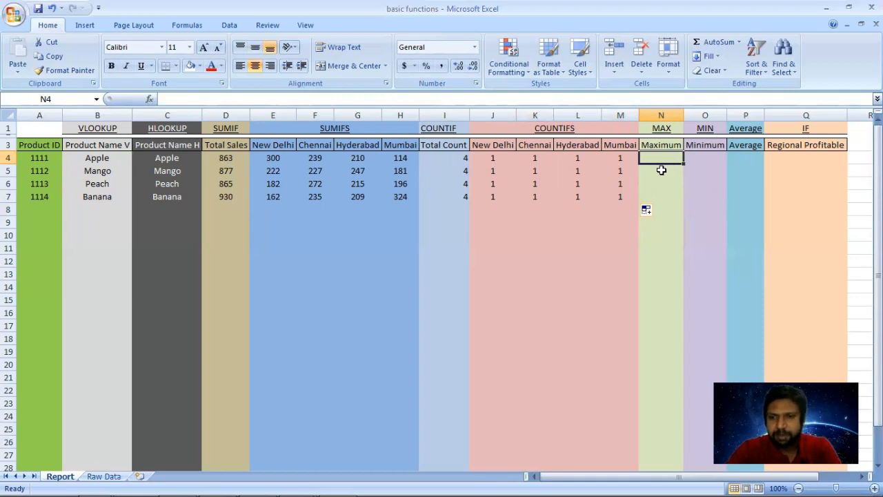
type("=")
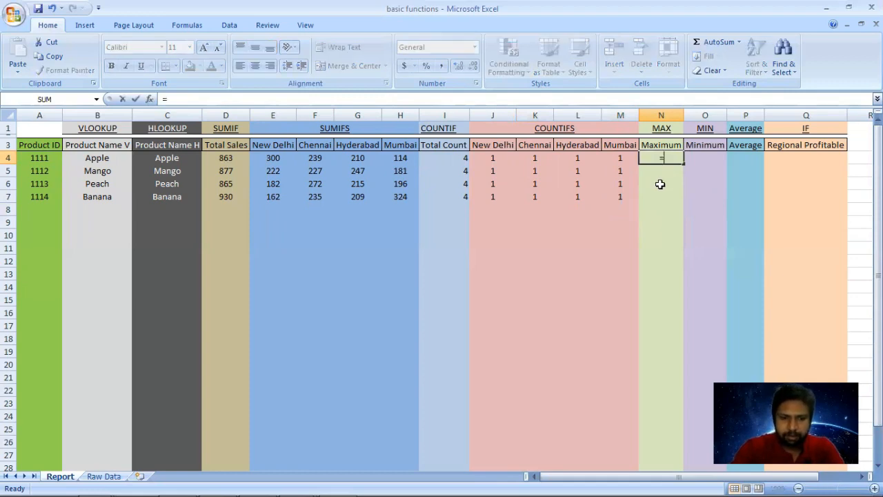
type("MAX(")
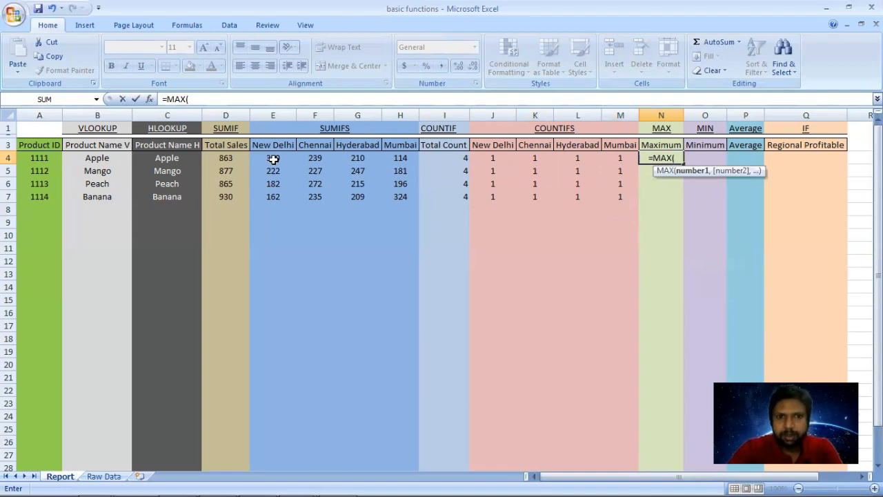
left_click_drag(273, 159, 393, 160)
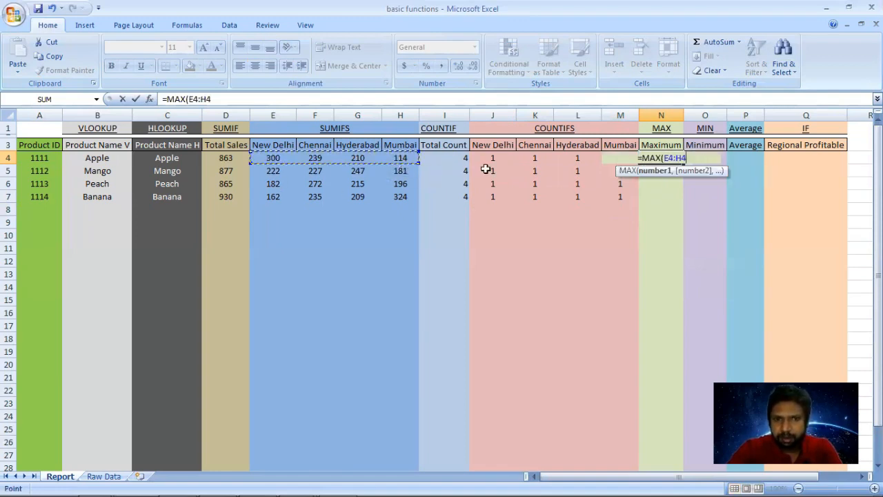
key("Return")
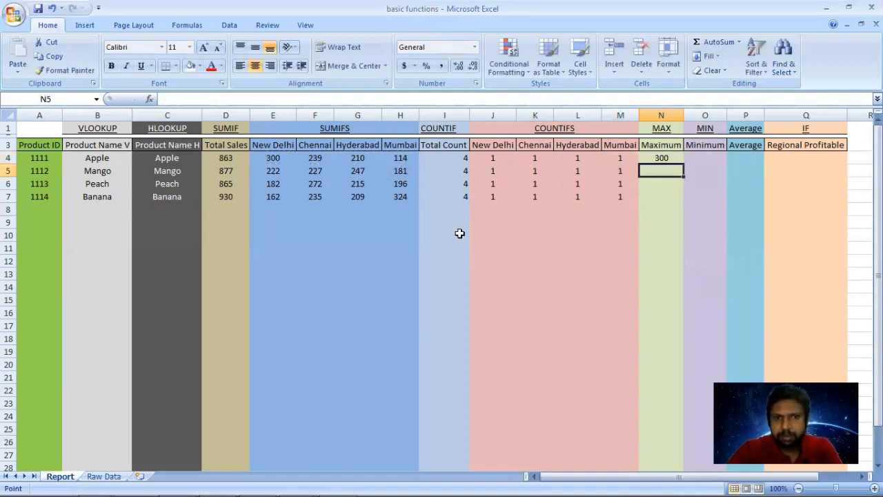
left_click(656, 157)
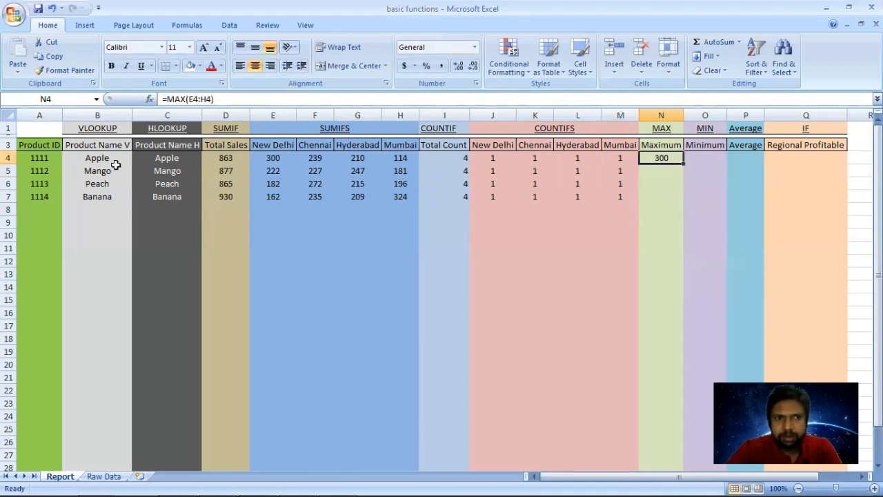
left_click(277, 159)
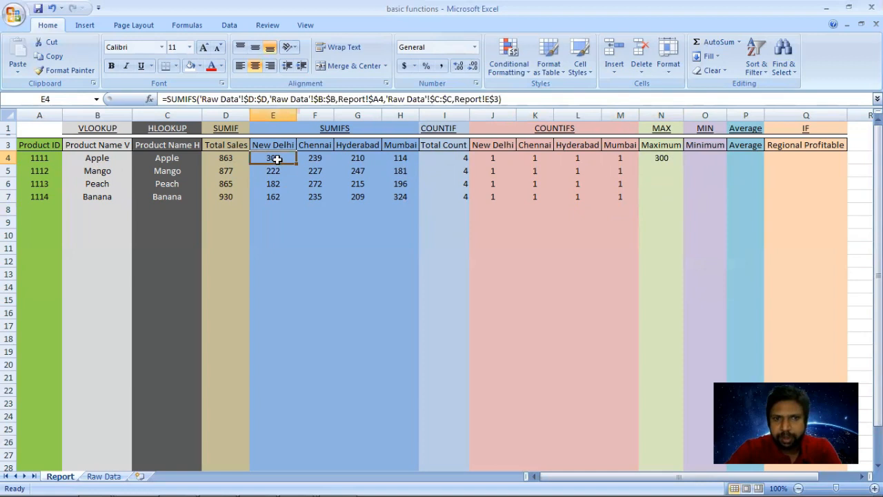
left_click(673, 159)
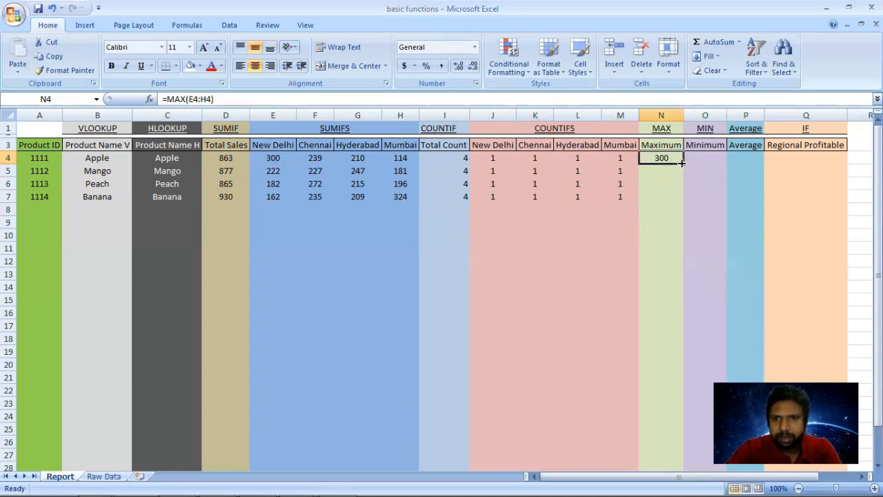
left_click_drag(682, 163, 683, 202)
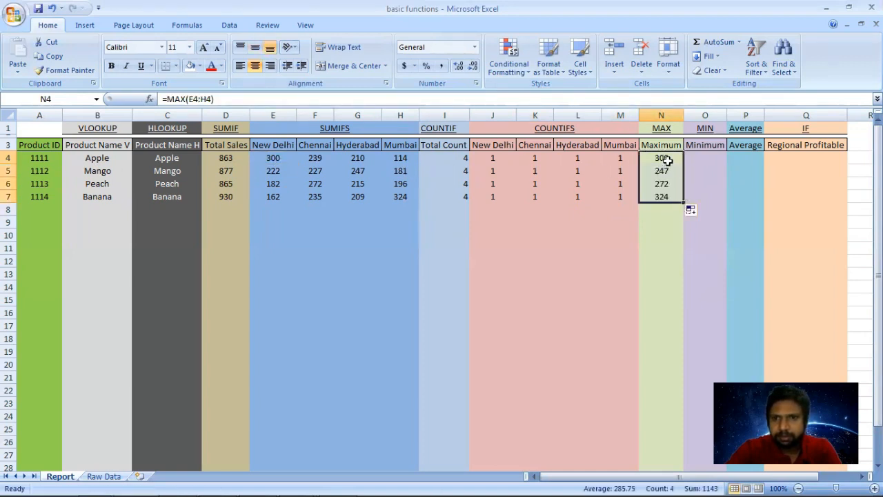
Step: Enter =MIN(E4:H4) in O4 under Minimum and fill the formula down to O7
left_click(706, 159)
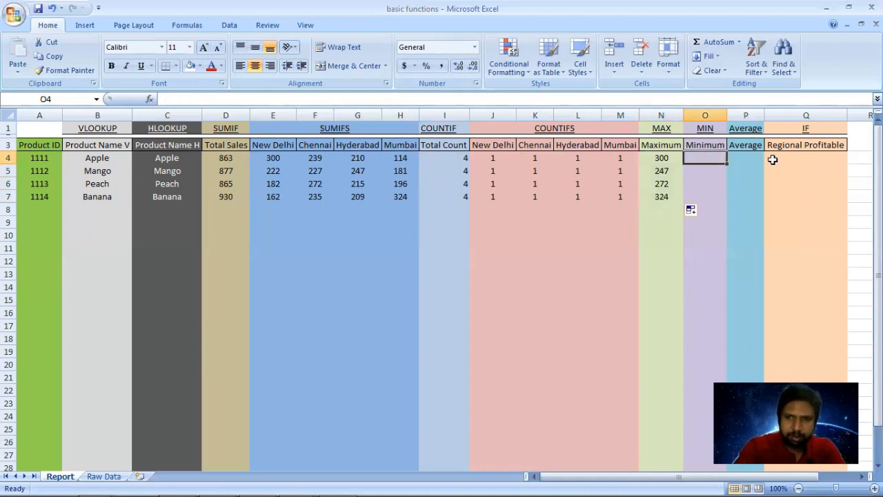
type("=MIN(")
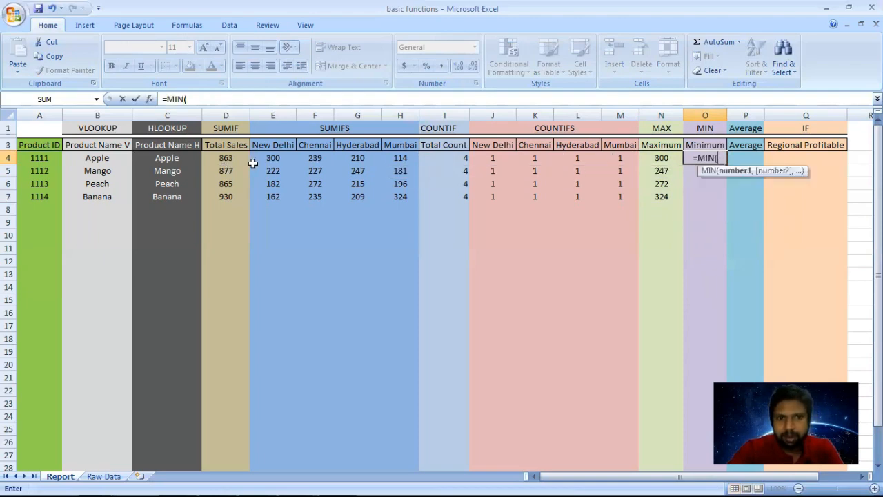
left_click_drag(253, 160, 394, 164)
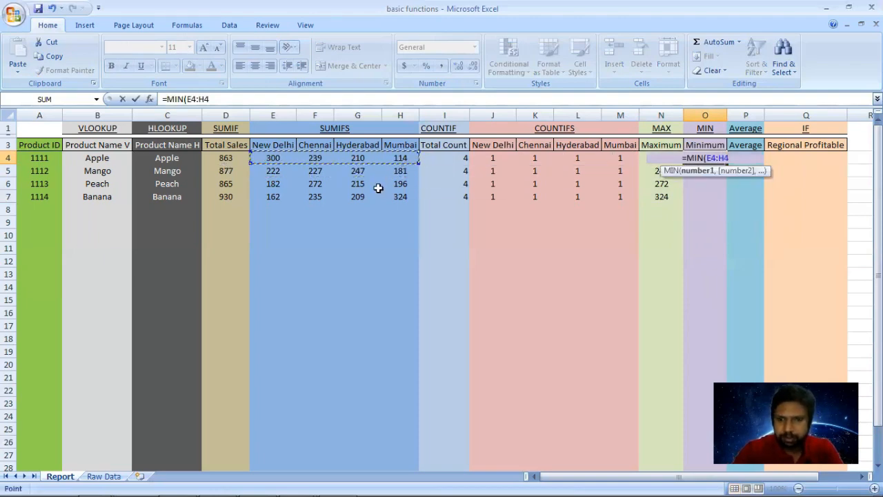
key("Return")
left_click(709, 156)
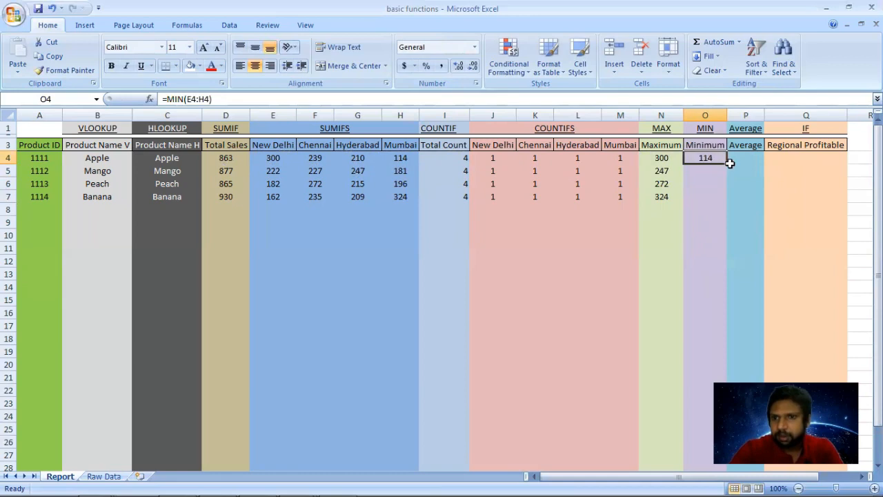
left_click_drag(727, 162, 717, 198)
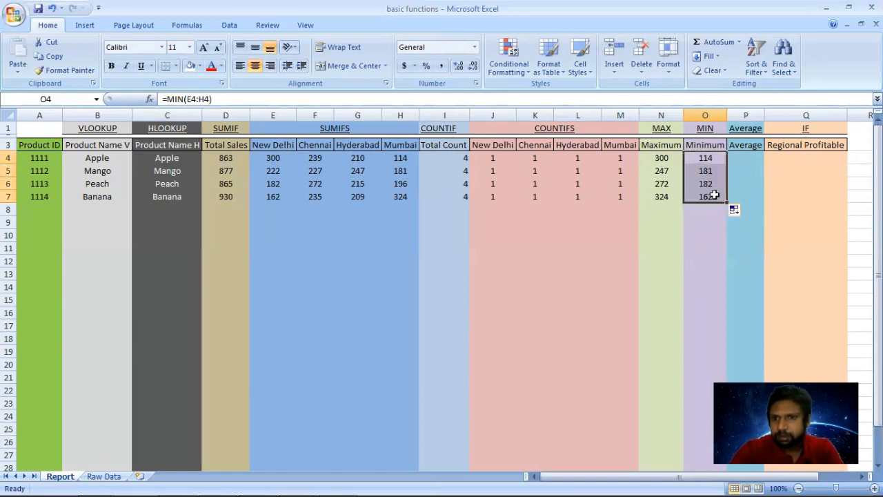
Step: Enter an AVERAGE formula in P4 over the city sales range E4:H4
left_click(742, 162)
type("=")
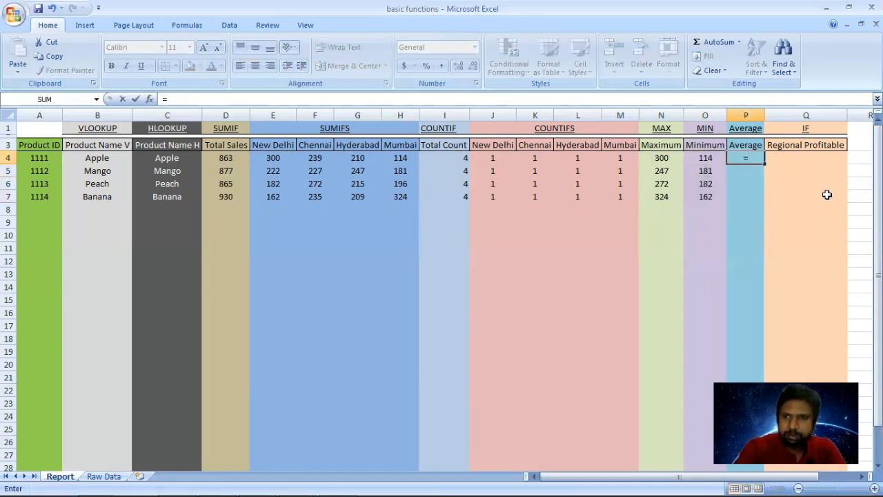
type("aver")
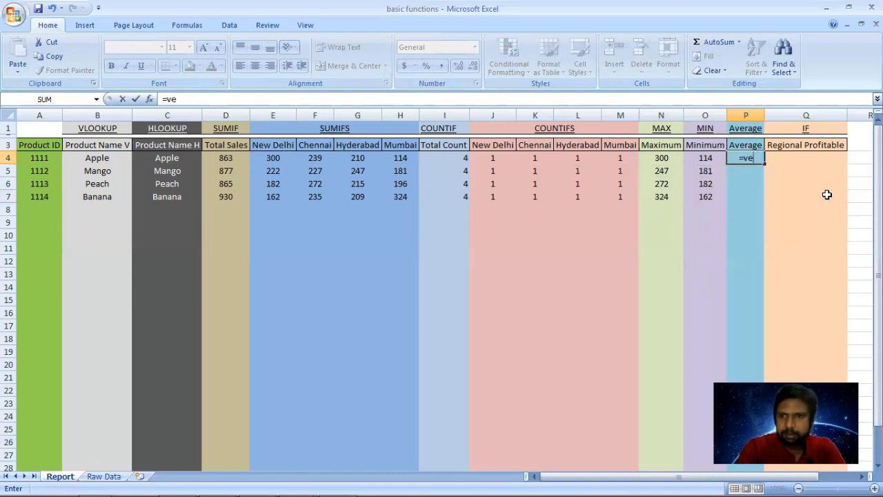
type("ag")
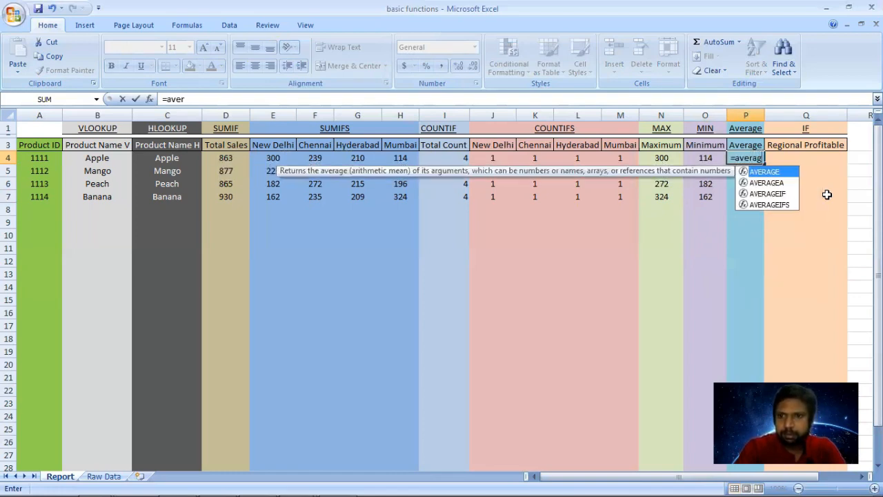
key("Tab")
left_click_drag(275, 157, 395, 157)
key("Return")
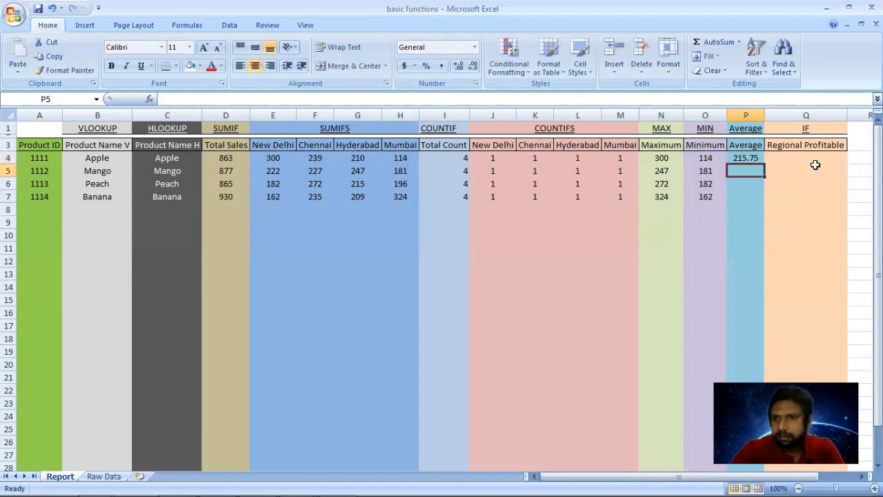
Step: Fill the P4 AVERAGE formula down to P7 and show the averages without decimal places
left_click(756, 158)
left_click_drag(763, 162, 762, 200)
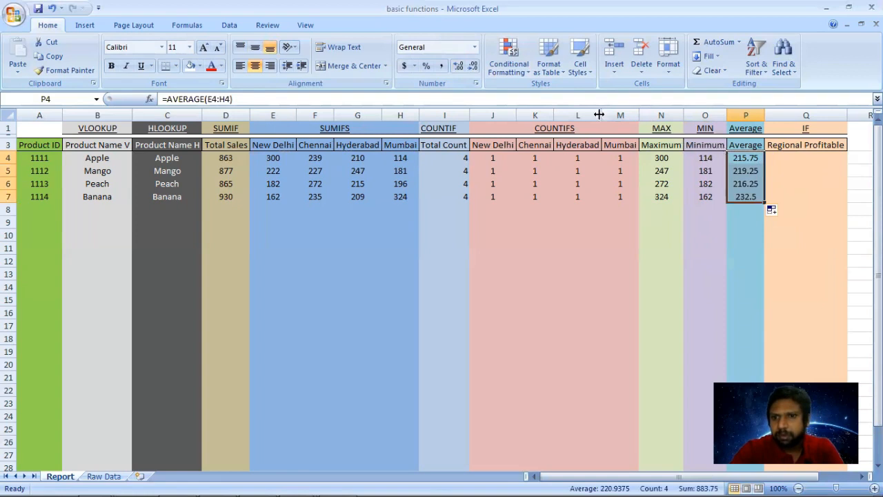
left_click(473, 67)
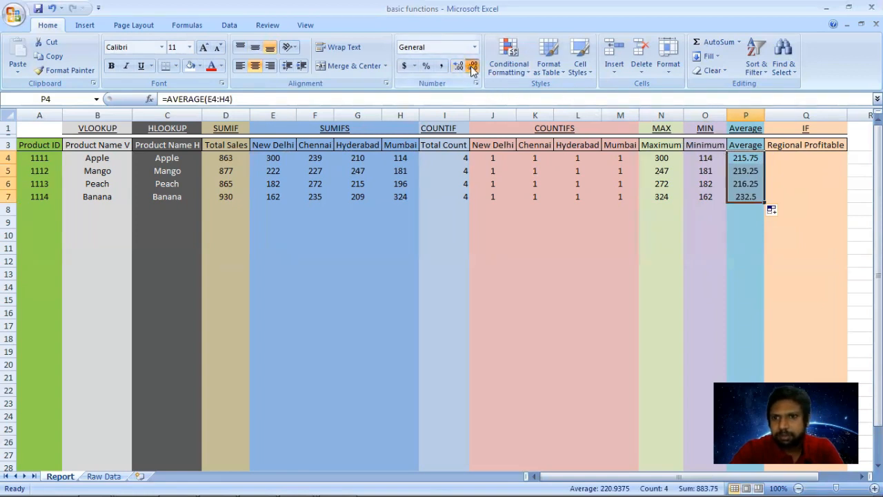
left_click(473, 67)
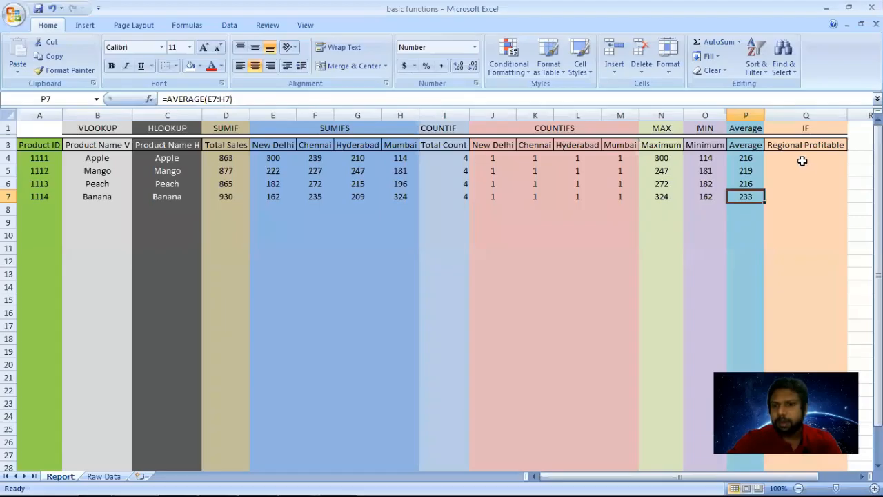
left_click(800, 131)
left_click(816, 160)
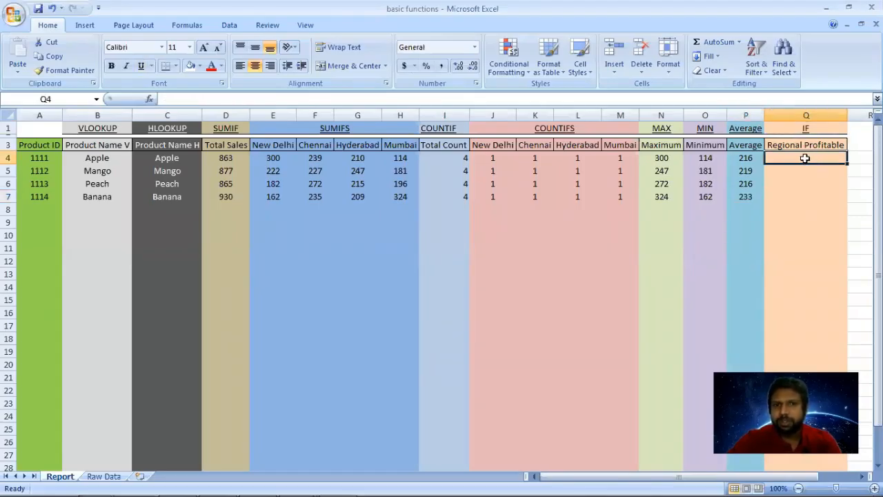
left_click(806, 118)
left_click(812, 156)
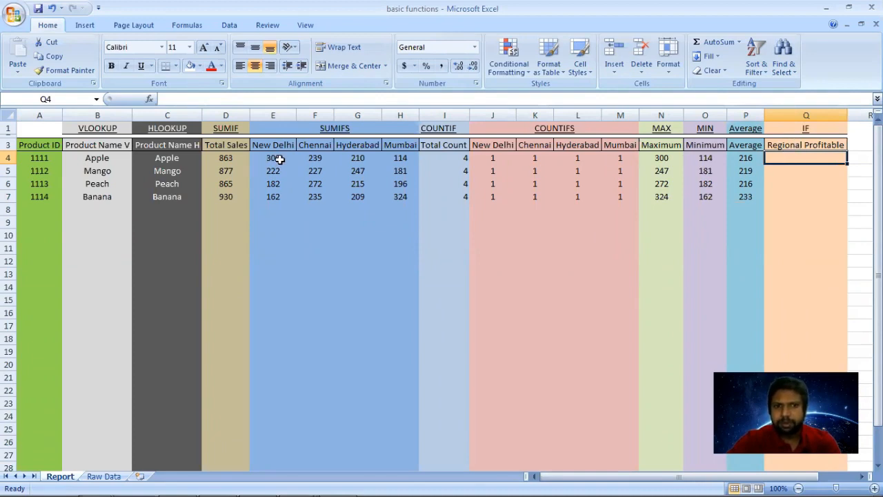
left_click(8, 158)
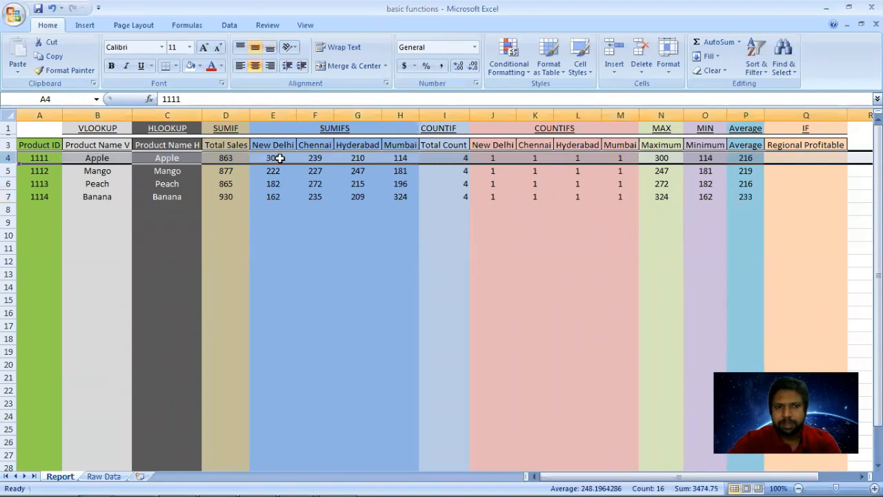
left_click(280, 158)
Step: Enter =IF(E4=N4,B4&"_"&E3) in Q4 under Regional Profitable
left_click(797, 158)
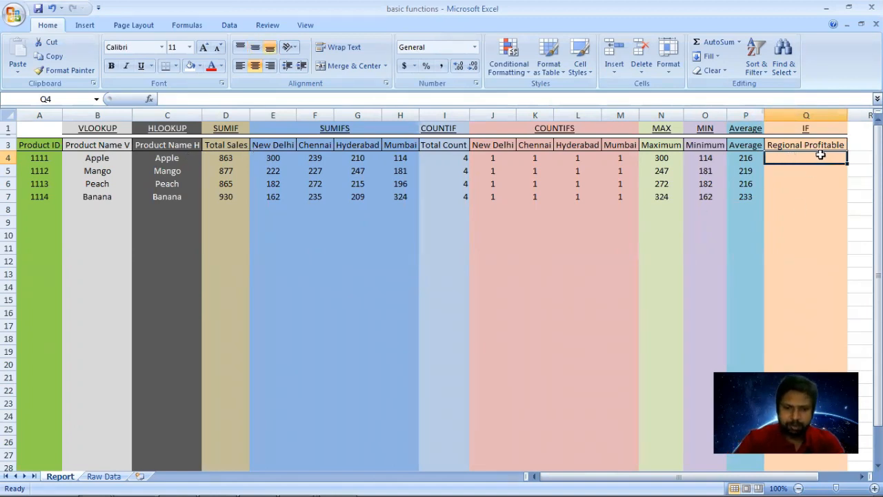
type("=")
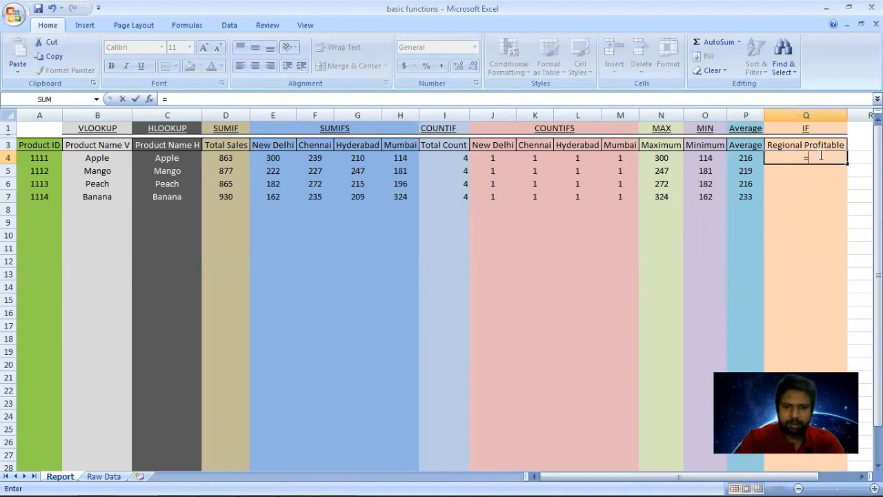
type("IF(")
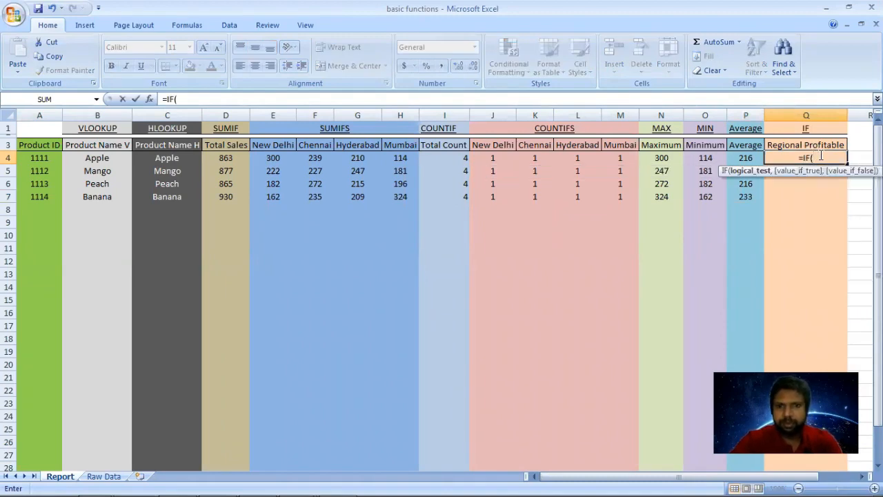
left_click(278, 158)
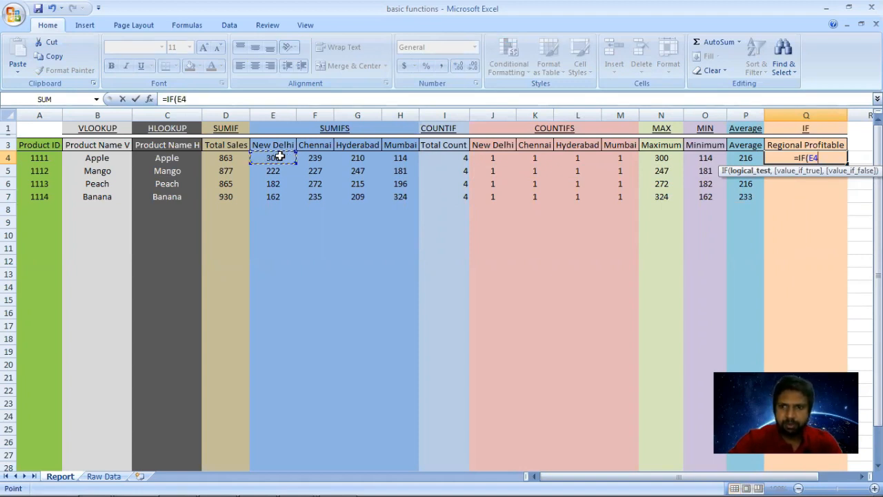
type("=")
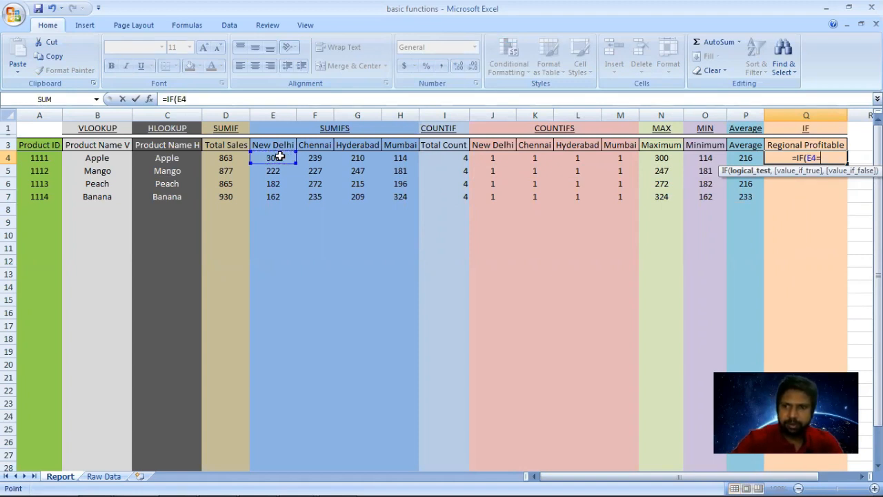
left_click(659, 158)
type(",")
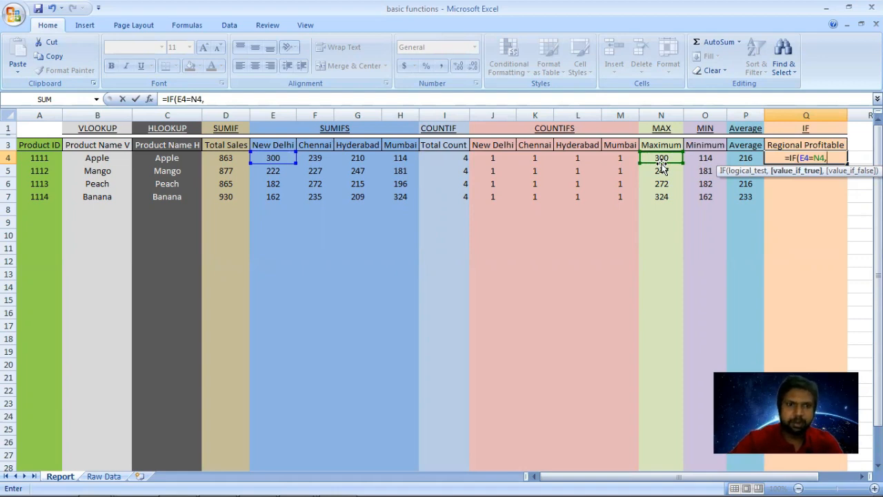
left_click(100, 159)
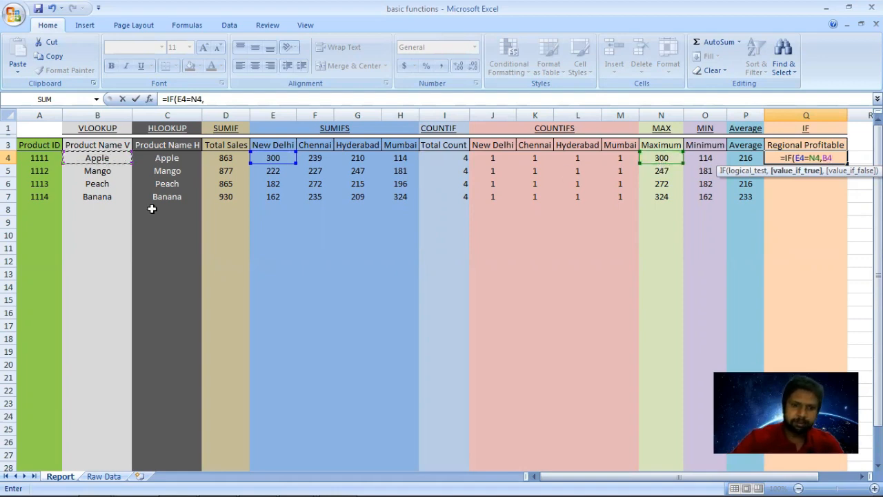
type("&\"")
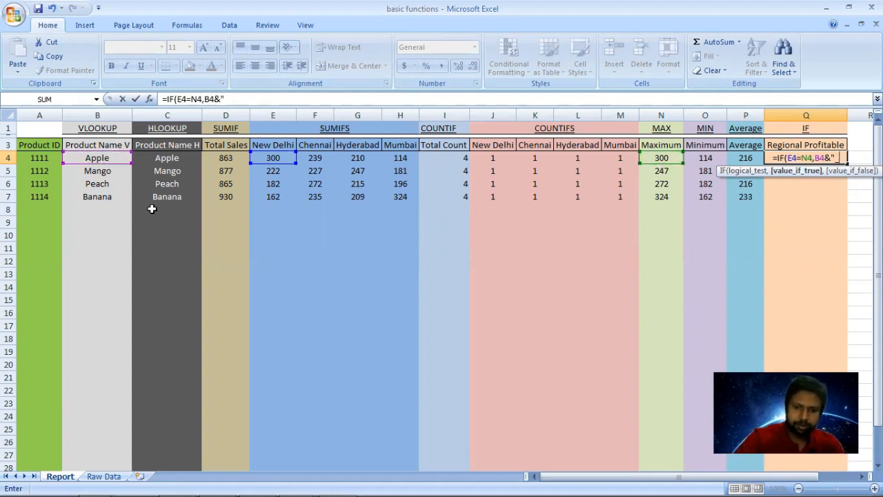
type(" \"&")
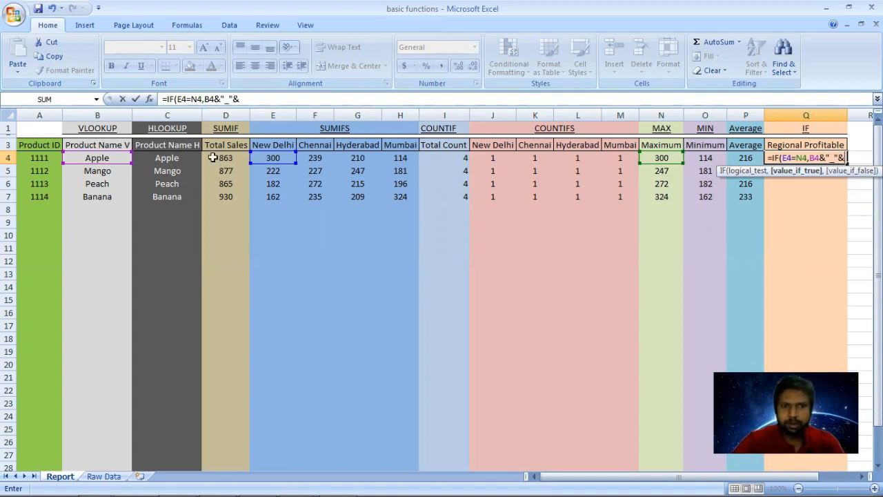
left_click(292, 144)
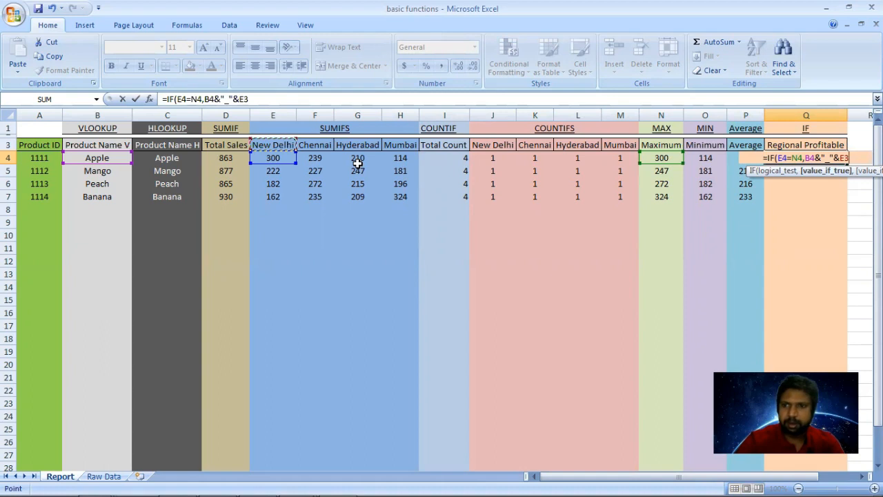
key("Return")
left_click(792, 158)
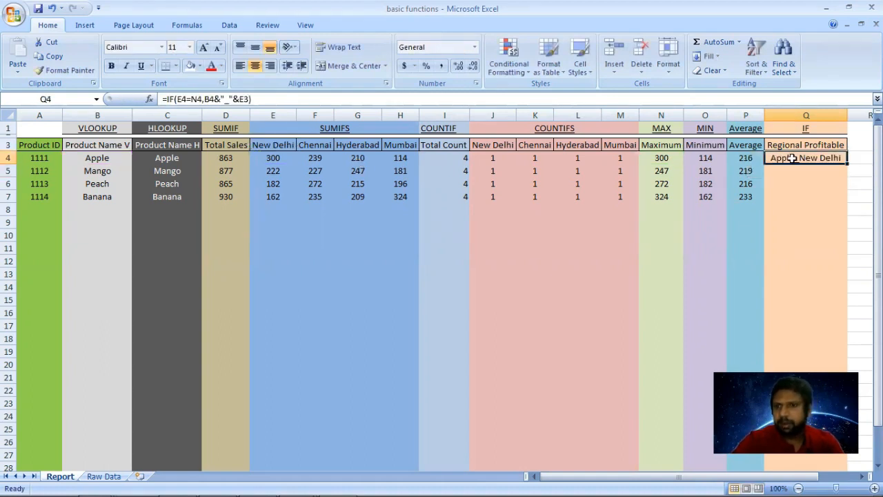
Step: Extend the Q4 formula with a nested IF for Chennai as the false value, testing F4=N4 and returning B4&"_"&F3
left_click(661, 158)
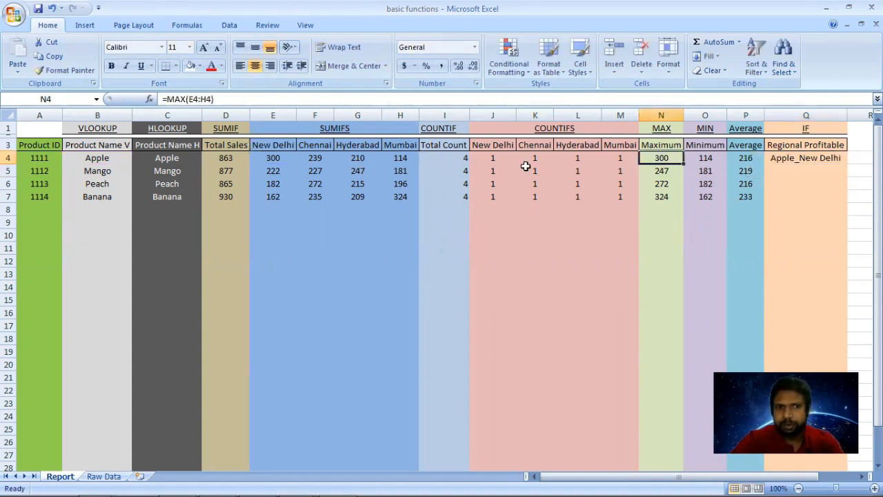
left_click(800, 159)
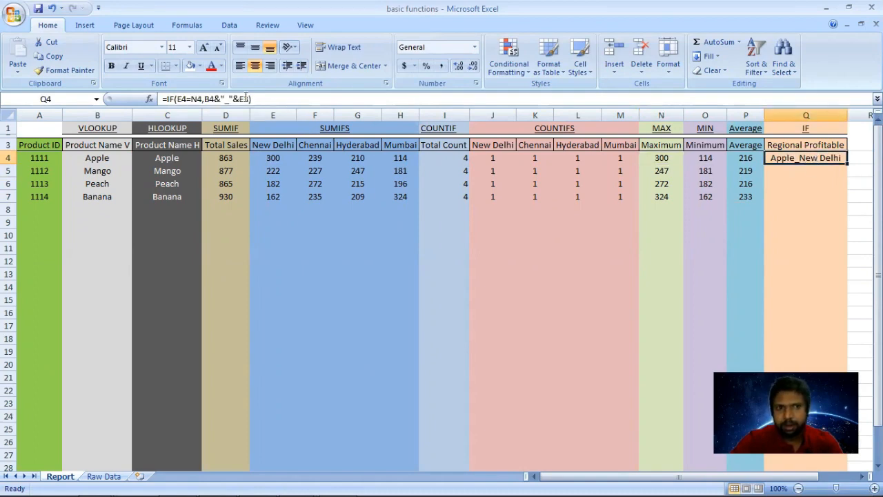
double_click(840, 158)
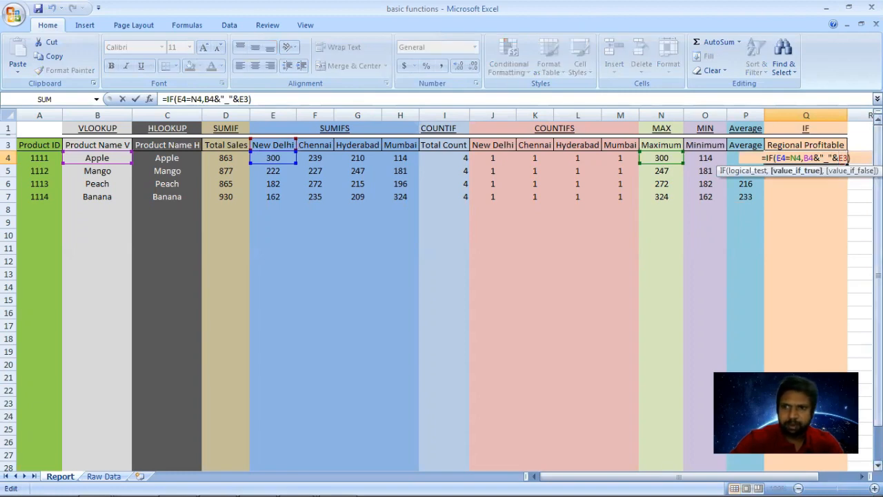
type(",")
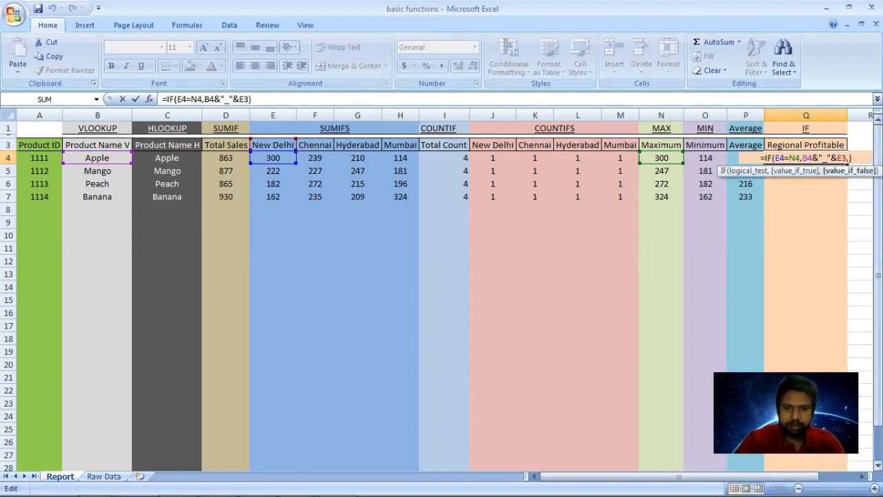
type("IF(")
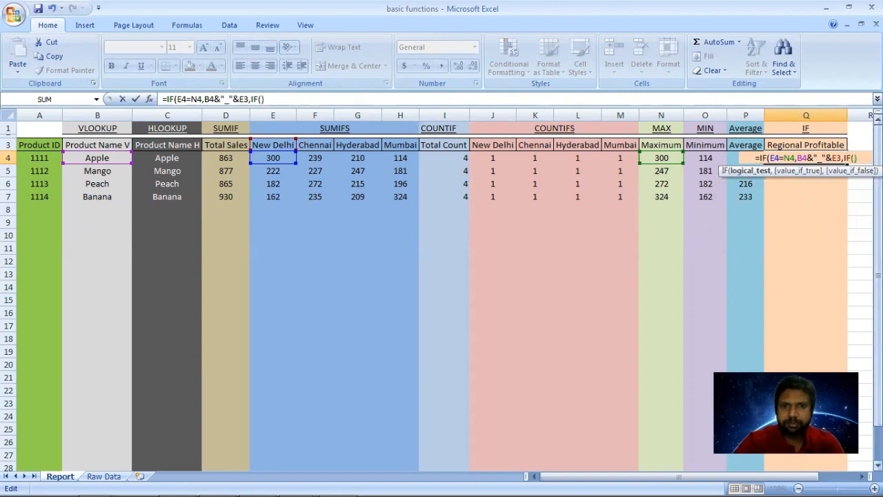
left_click(315, 158)
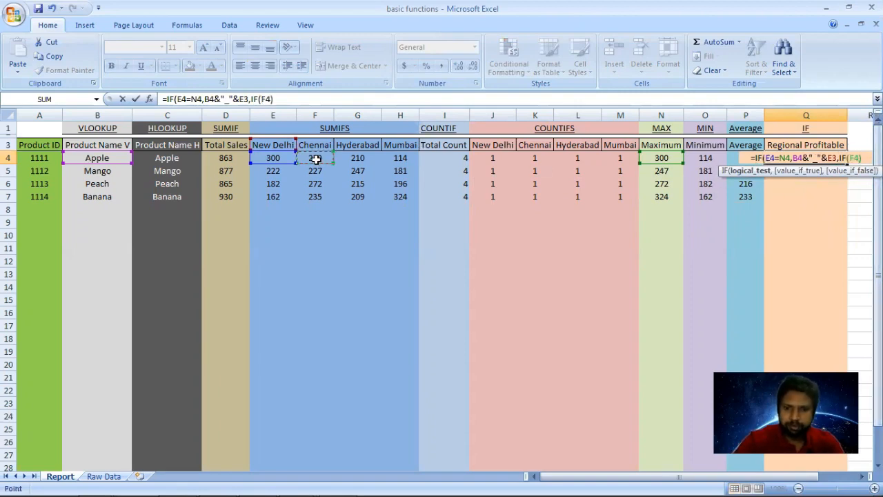
type("=")
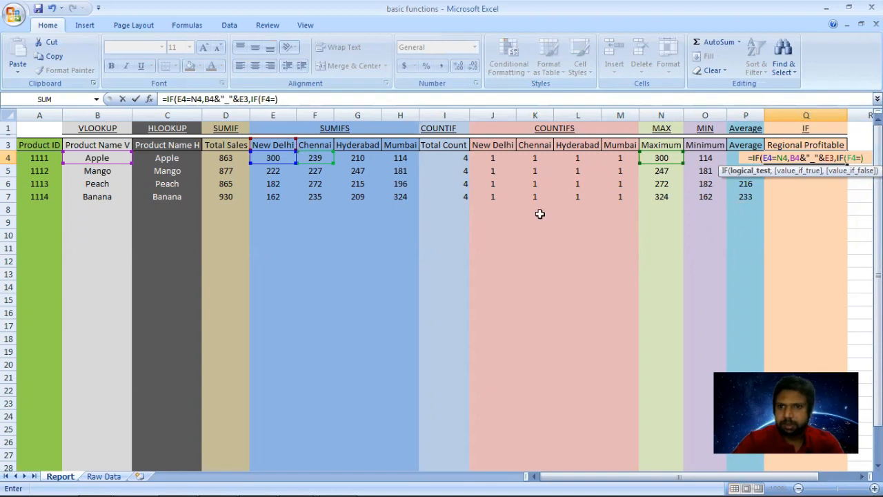
left_click(661, 158)
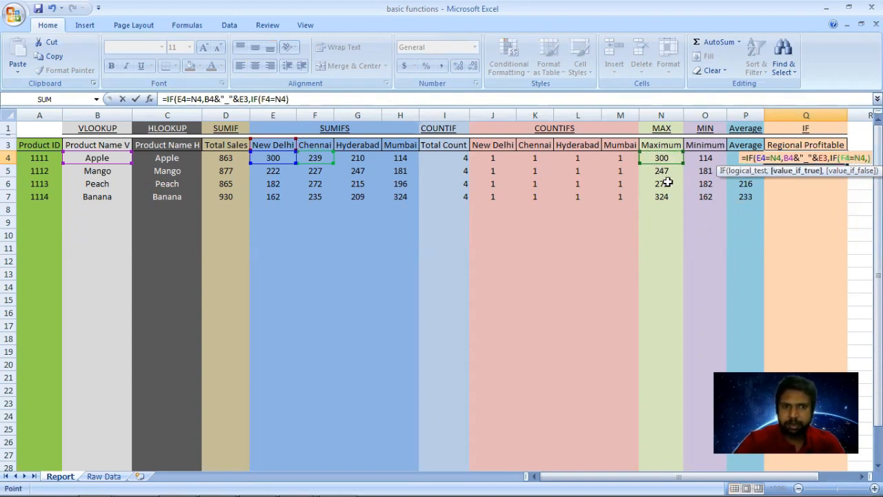
left_click(97, 158)
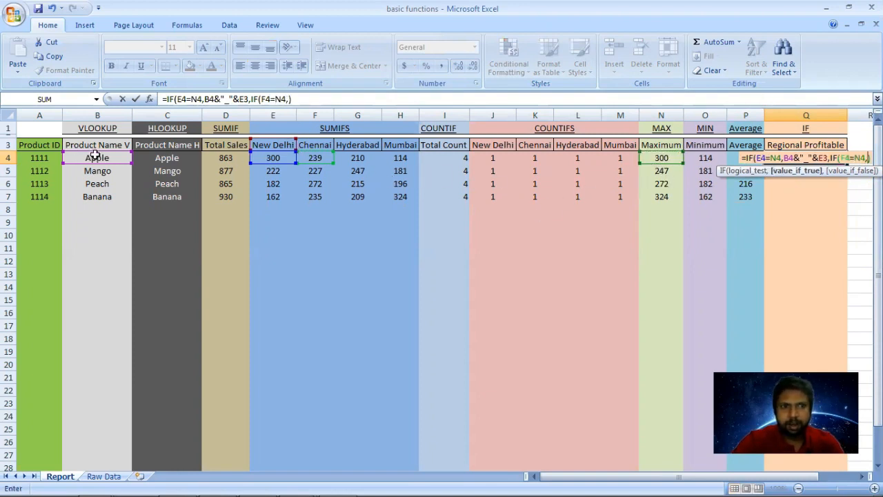
type("&")
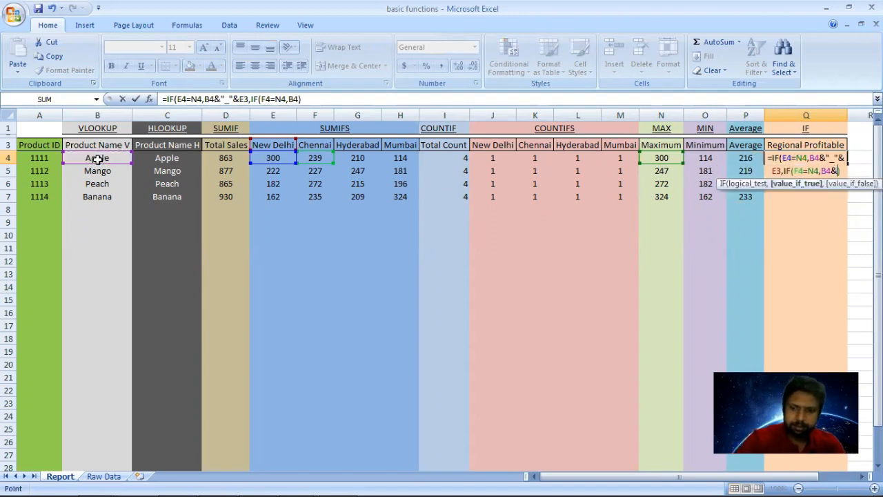
type("\"_\"&")
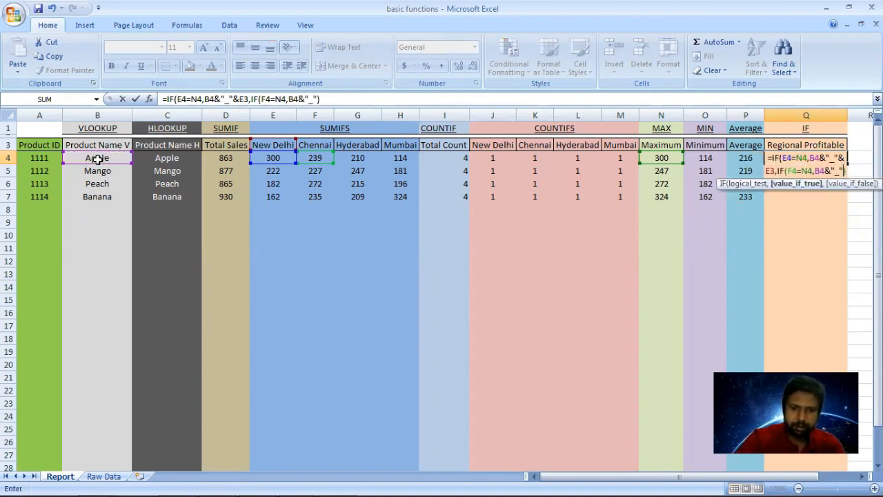
left_click(323, 147)
type(")")
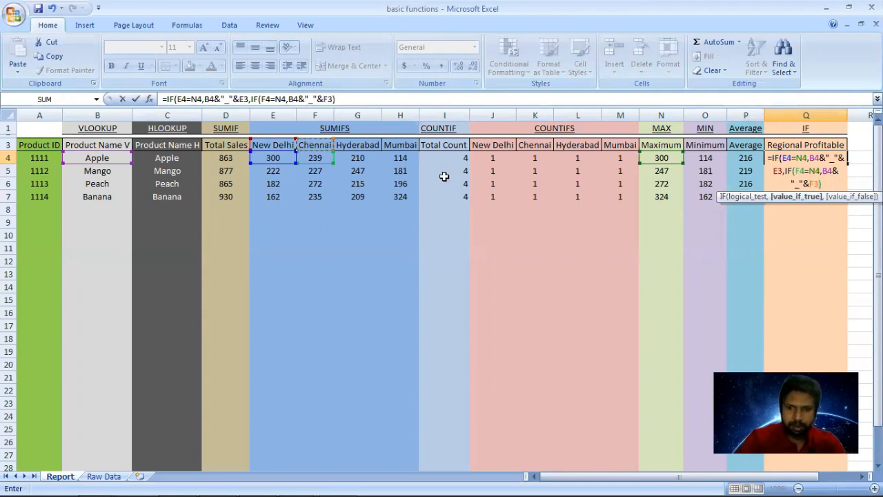
Step: Nest a third IF in the Q4 formula for Hyderabad, testing G4=N4 and returning B4&"_"&G3
type(",IF(")
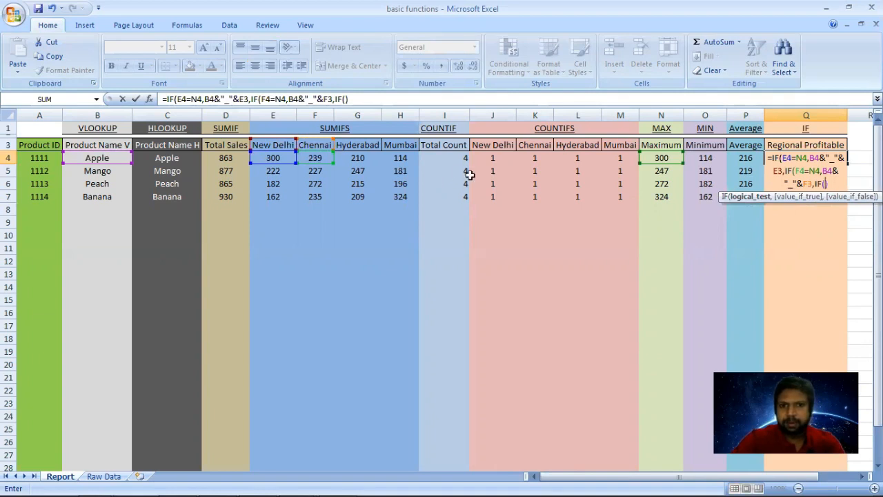
left_click(357, 158)
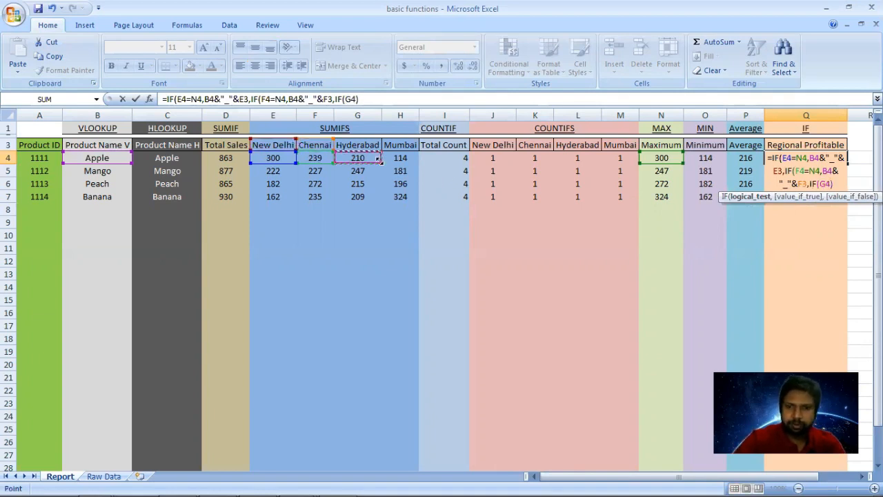
type("=")
left_click(667, 158)
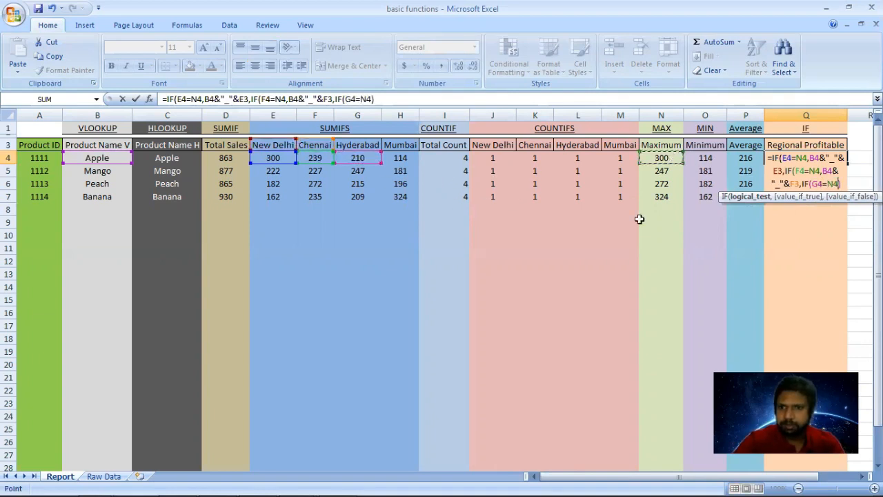
type(",")
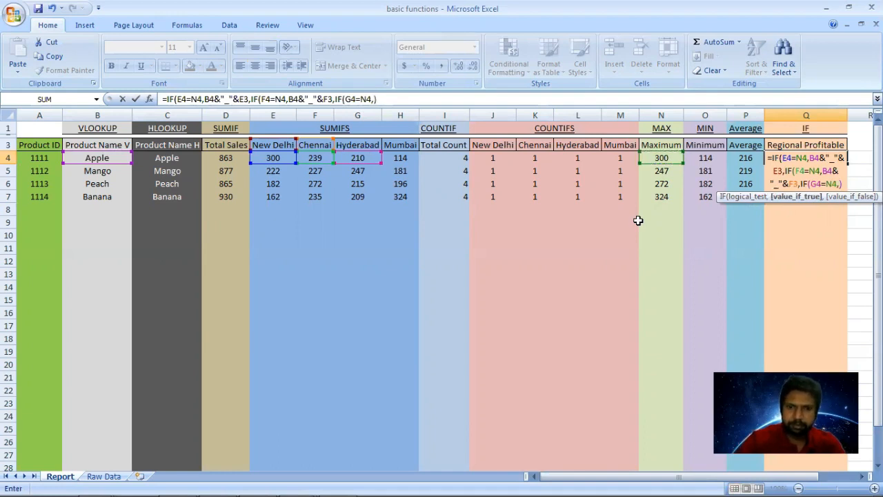
left_click(90, 158)
type("&")
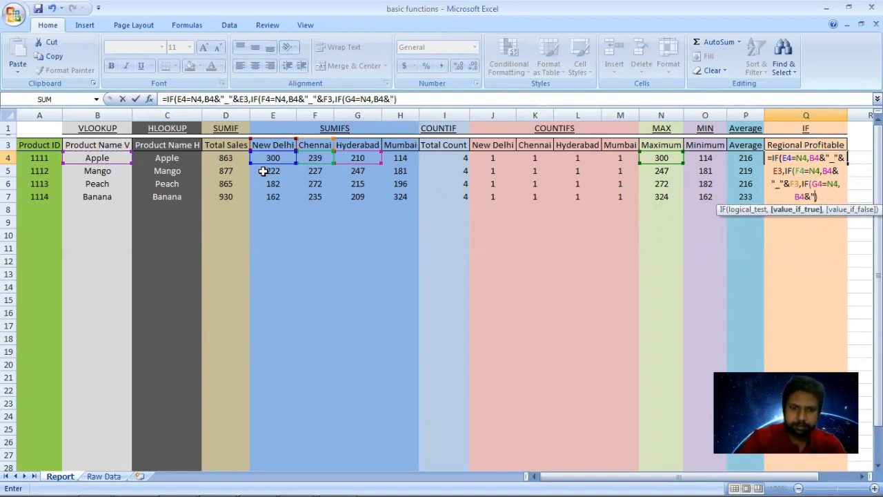
type("\"_\"&")
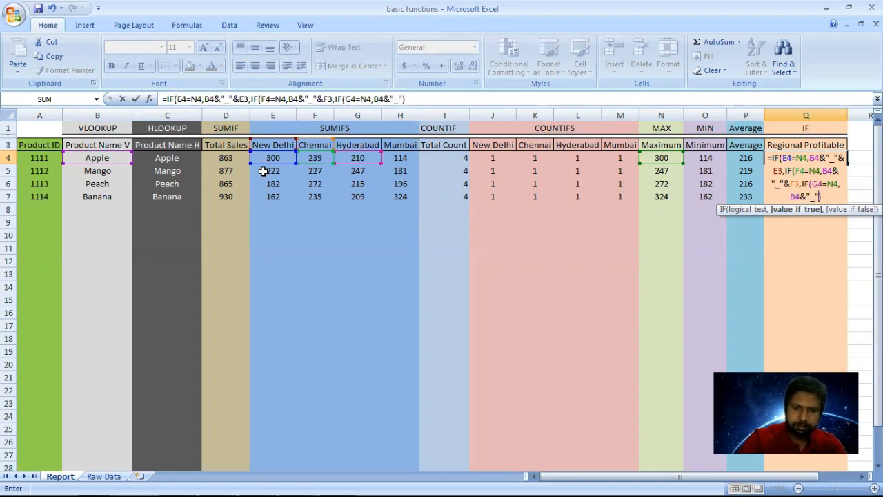
left_click(363, 145)
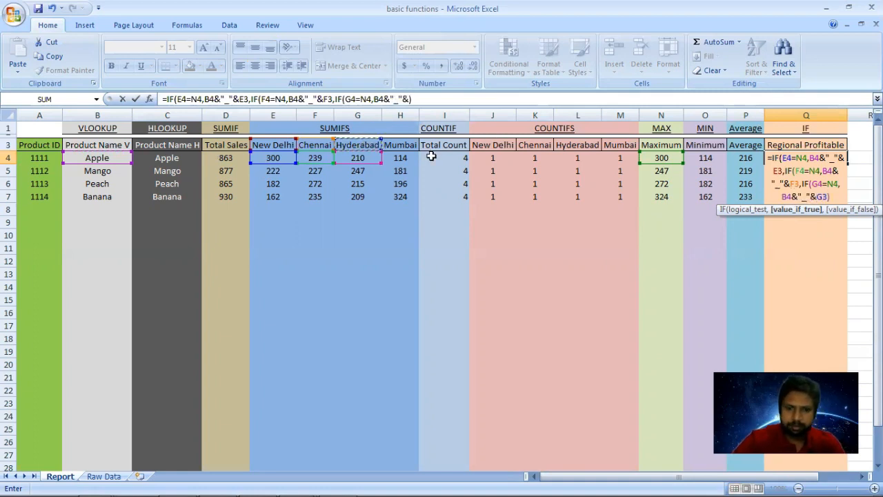
Step: Nest a fourth IF in the Q4 formula for Mumbai, testing H4=N4 and returning B4&"_"&H3, and accept the proposed closing-bracket correction
type(",")
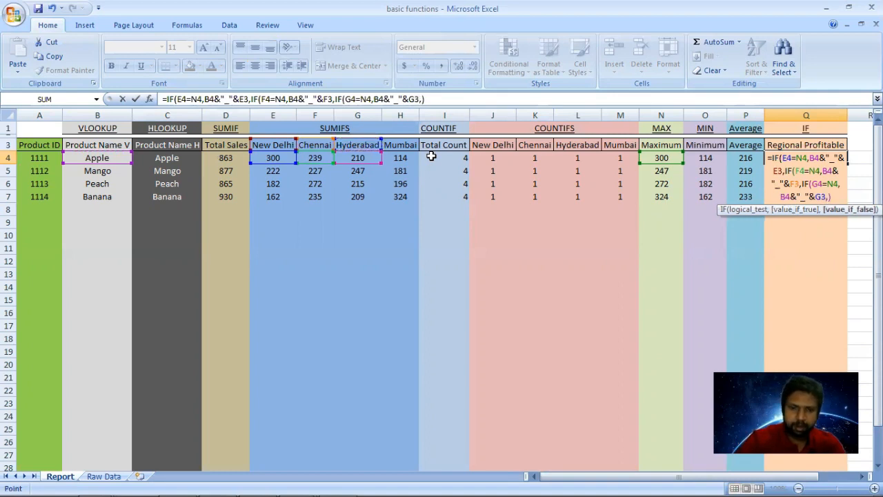
type("IF(")
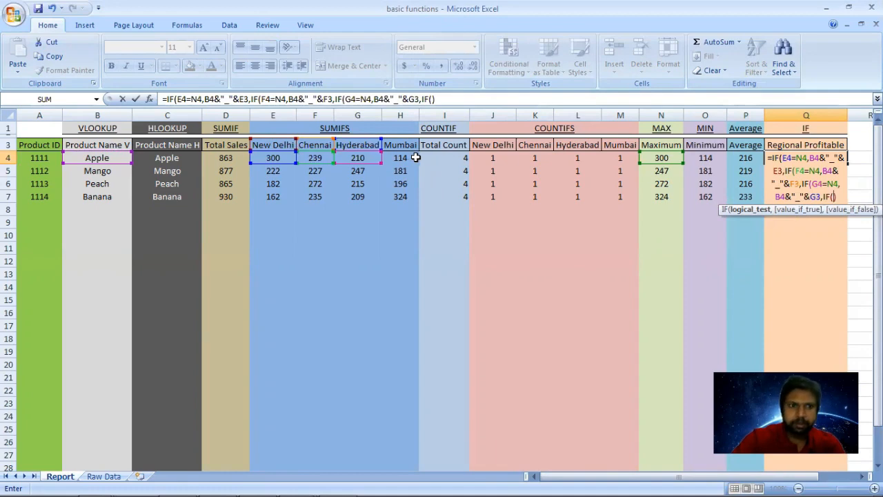
left_click(400, 158)
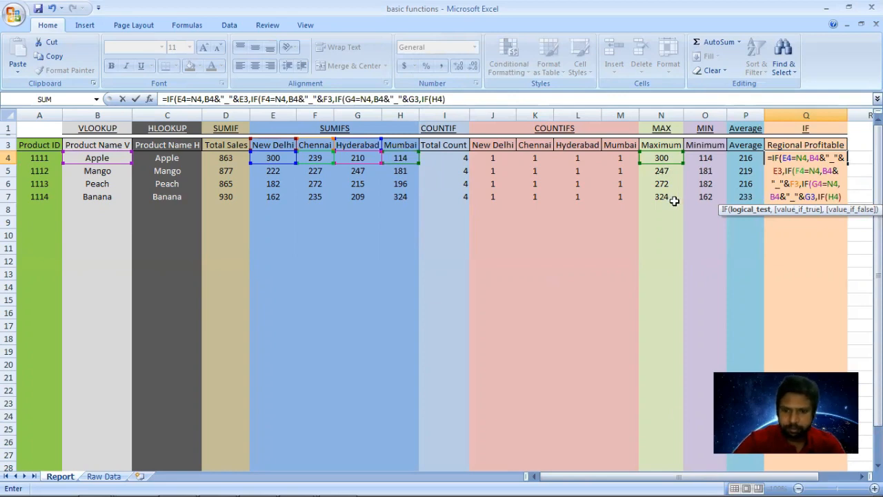
type("=")
left_click(669, 159)
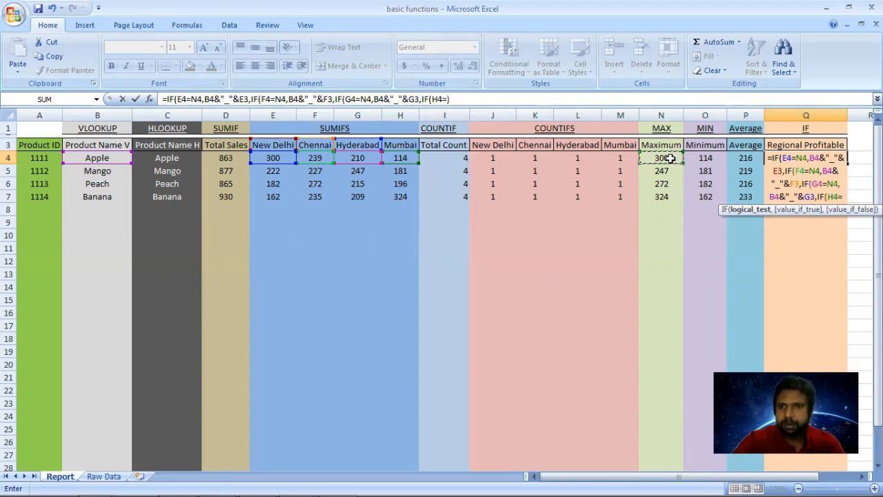
type(",")
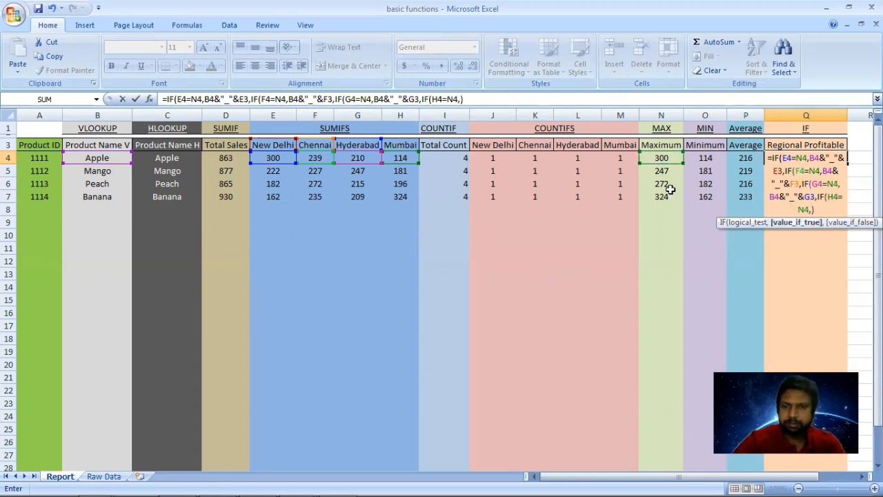
left_click(97, 158)
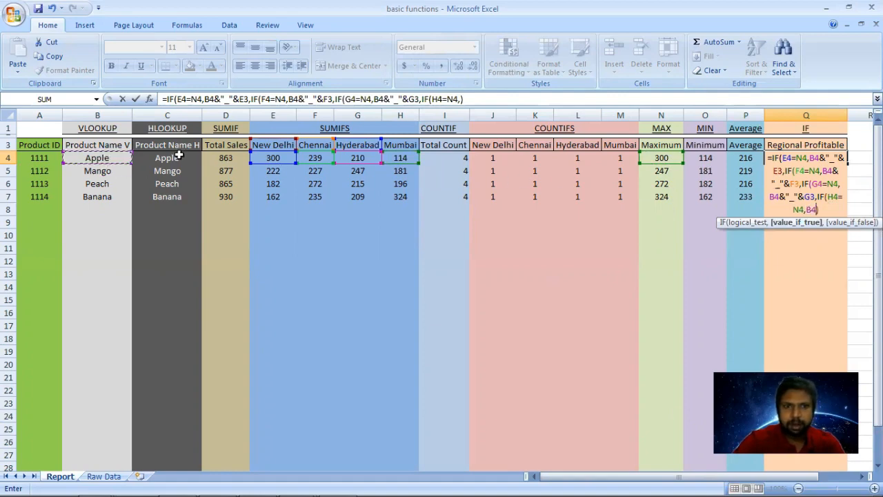
type("&\"")
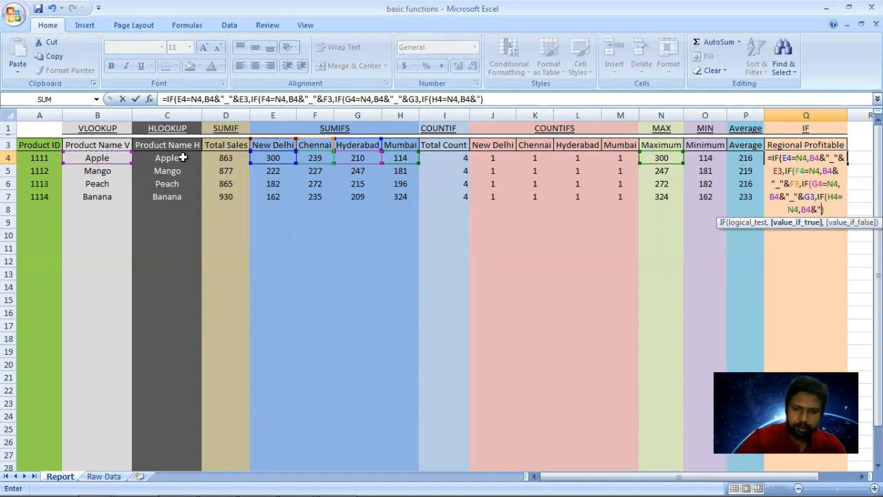
type("_\"")
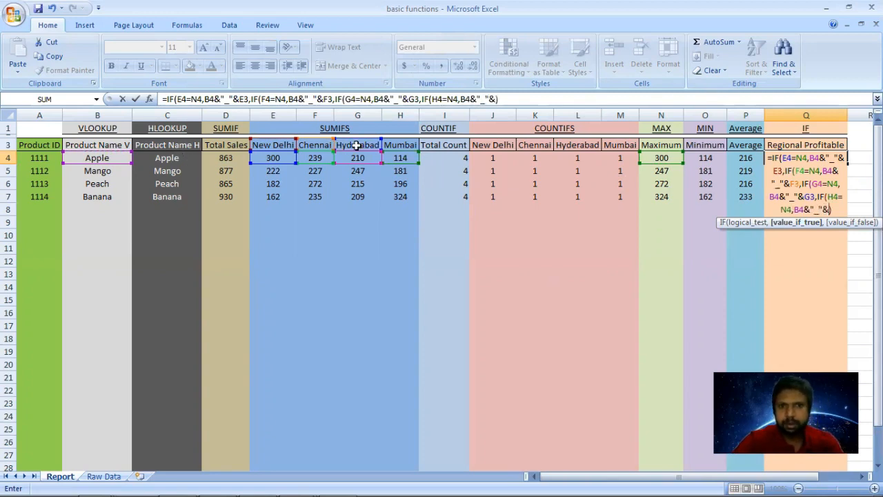
type("&")
left_click(403, 144)
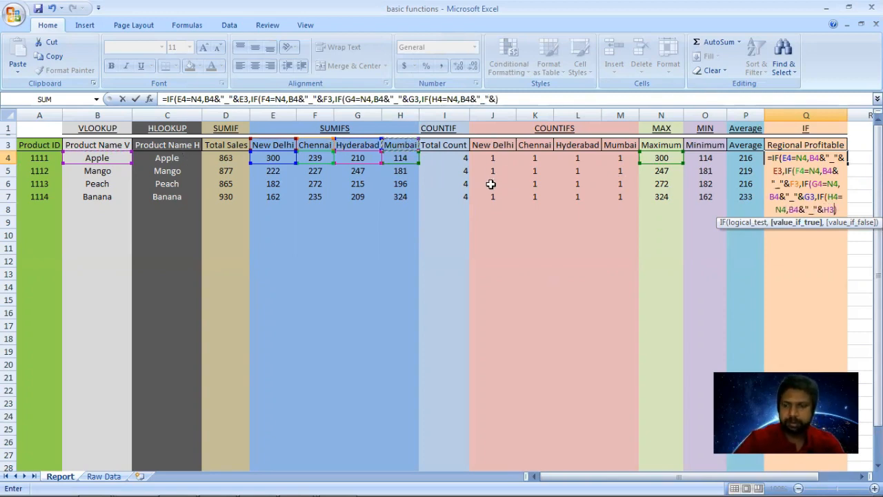
key("Return")
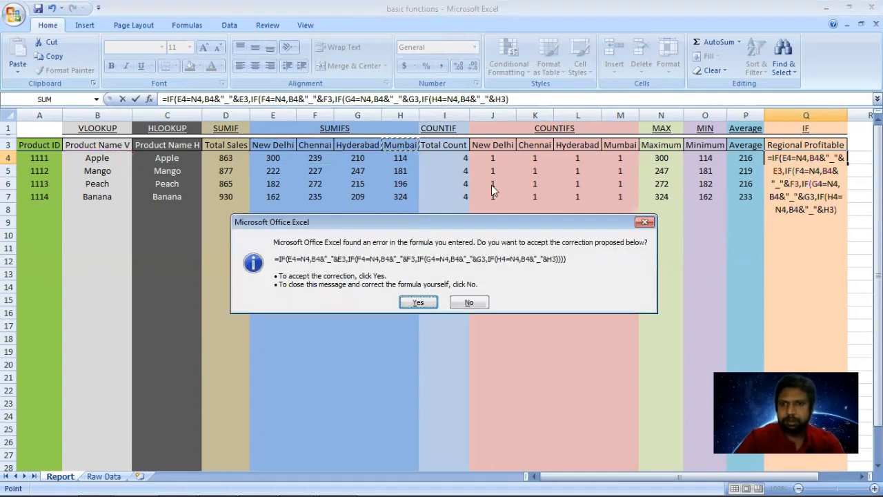
key("Return")
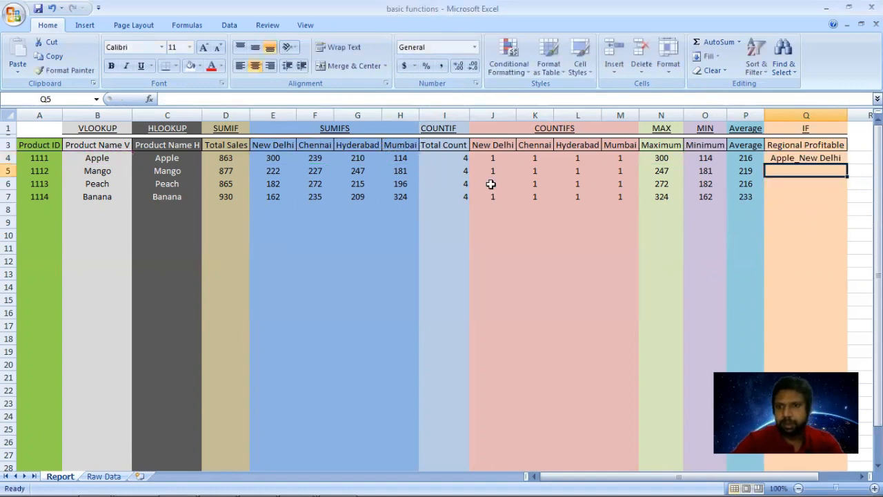
Step: Lock the header row in the Q4 formula as E$3, F$3, G$3 and H$3, and fill the formula down to Q7
left_click(784, 158)
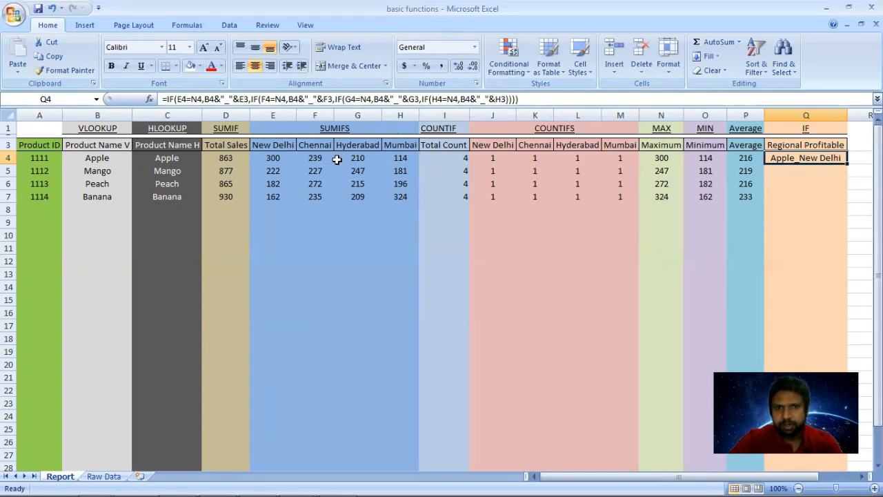
left_click(502, 98)
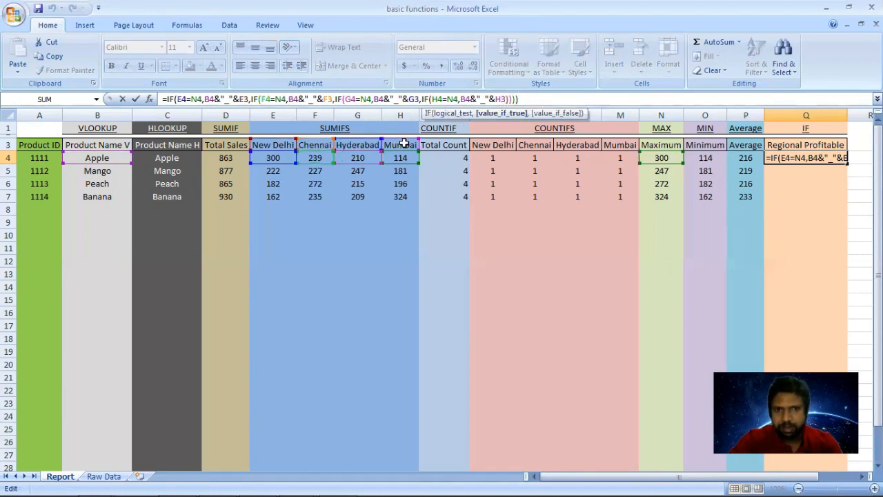
left_click(511, 99)
type("$")
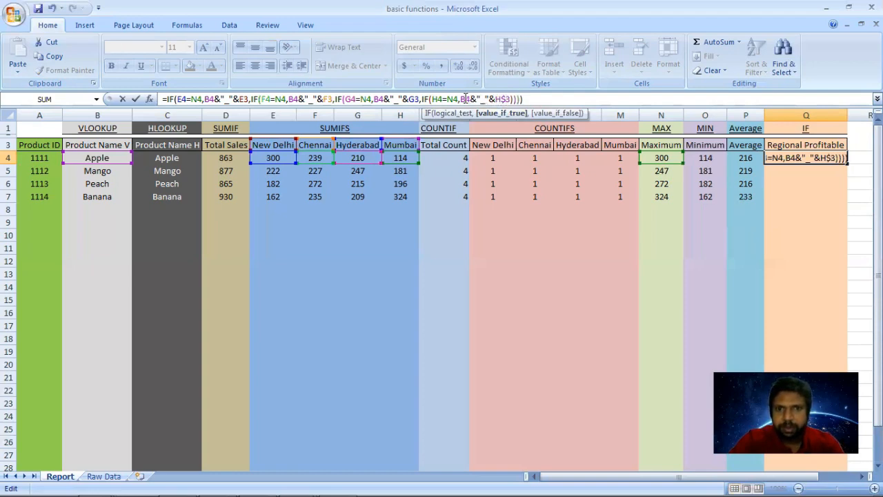
left_click(417, 99)
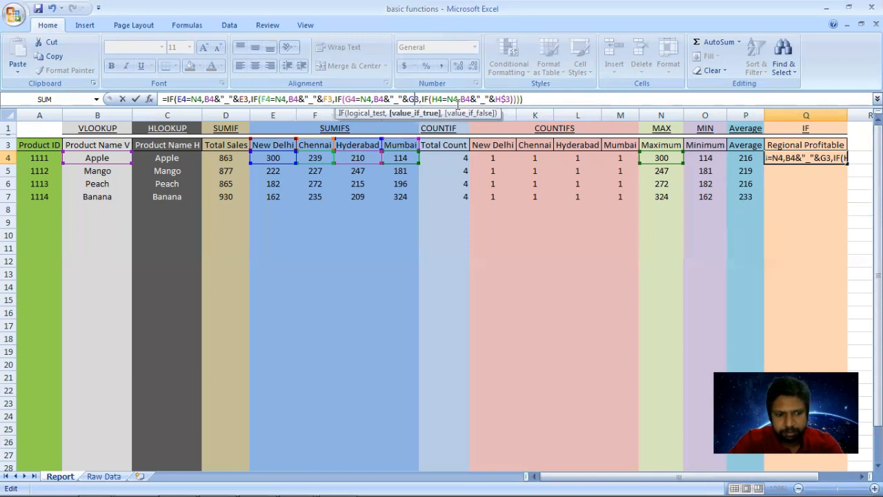
type("$")
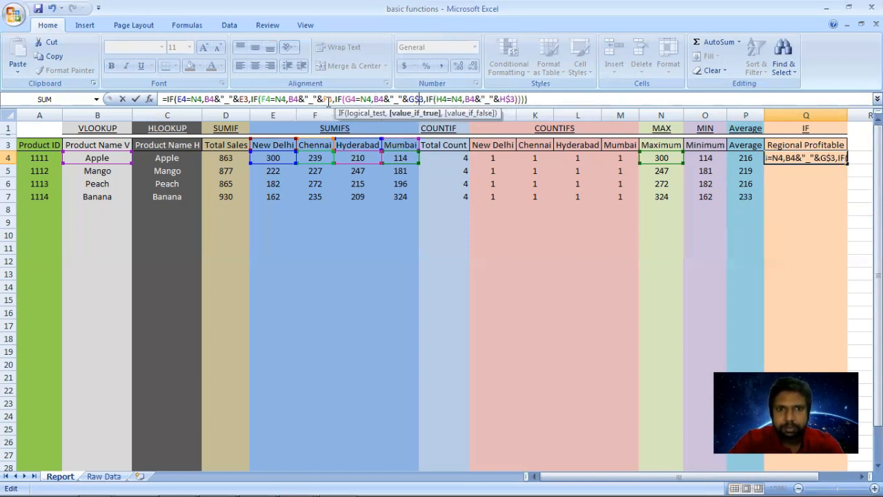
left_click(328, 100)
type("$")
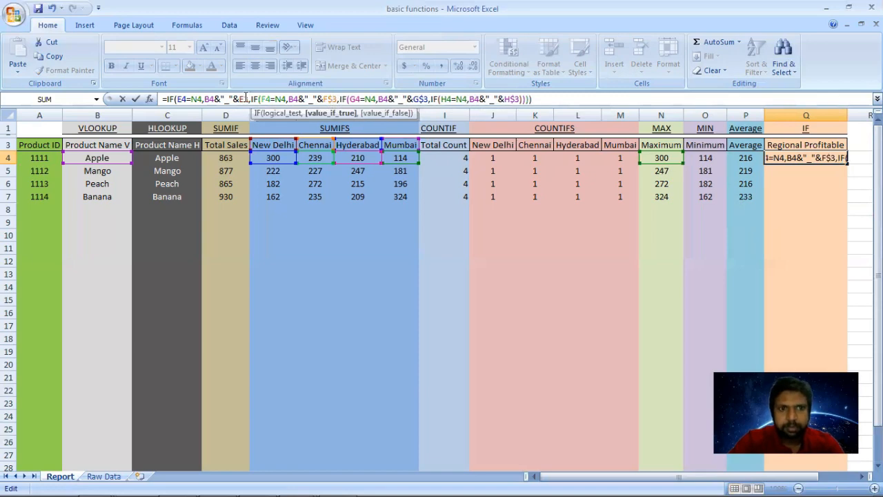
left_click(246, 99)
type("$")
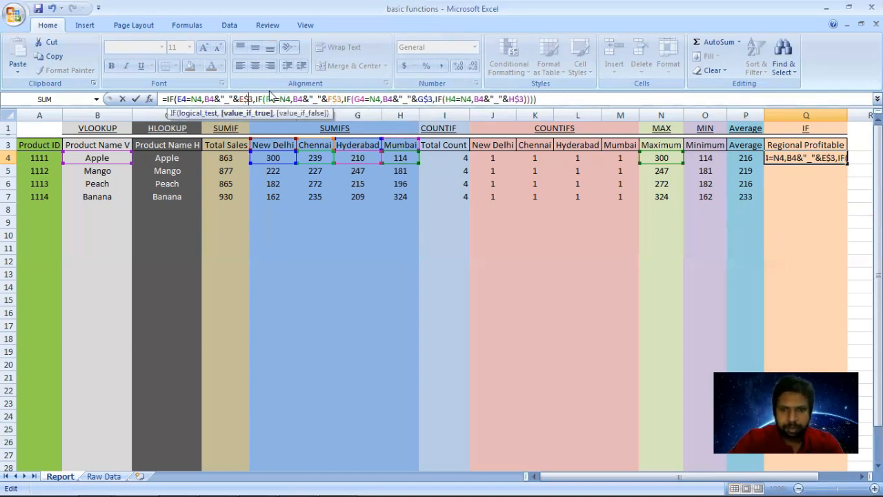
key("Return")
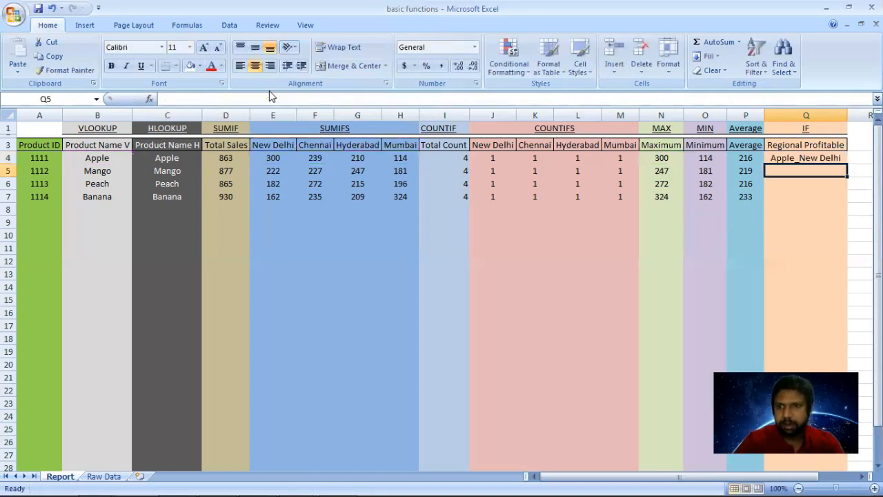
left_click(796, 157)
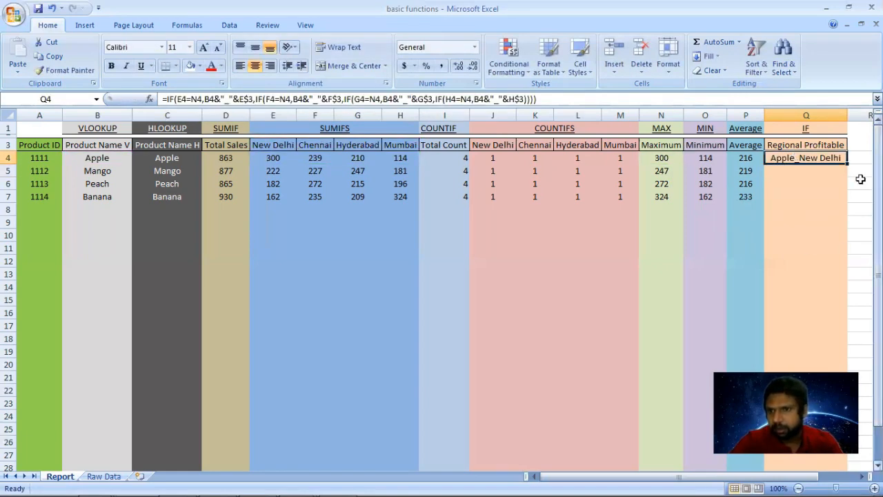
left_click_drag(847, 164, 844, 200)
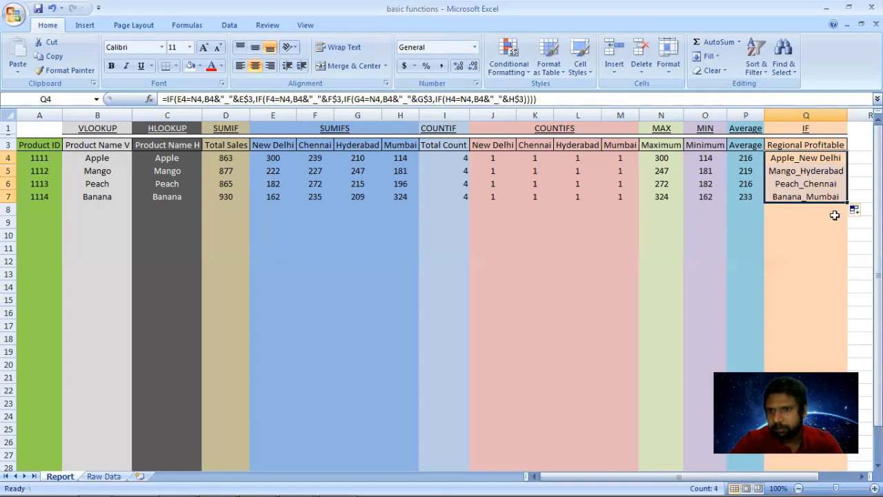
Step: Review the completed report, comparing the Regional Profitable results in Q4:Q7 with the Mango row and the region headers in E3:H3
left_click(787, 167)
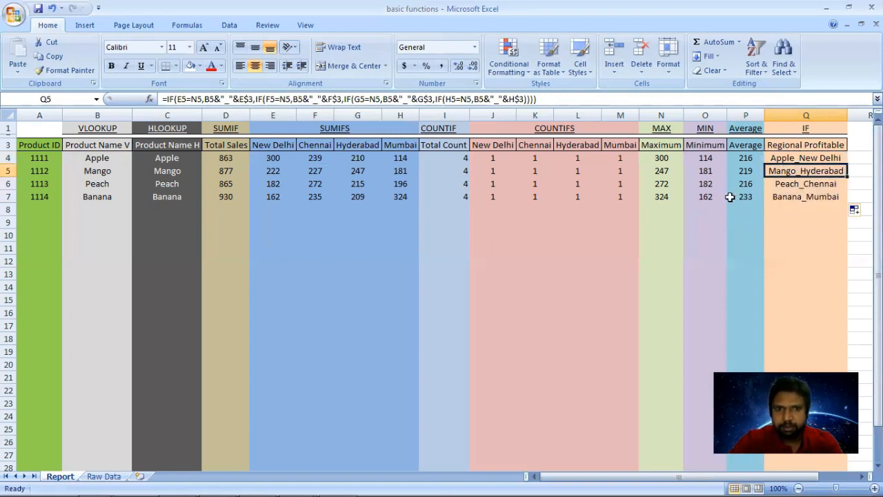
left_click(8, 170)
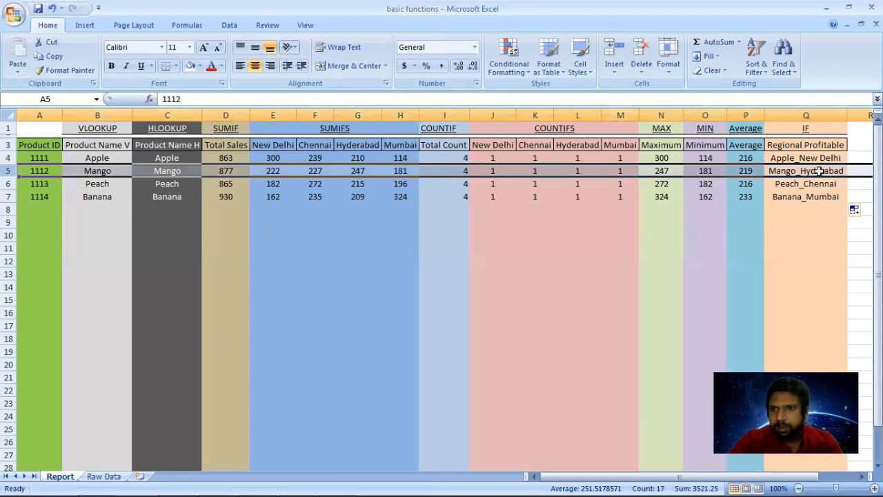
left_click(751, 185)
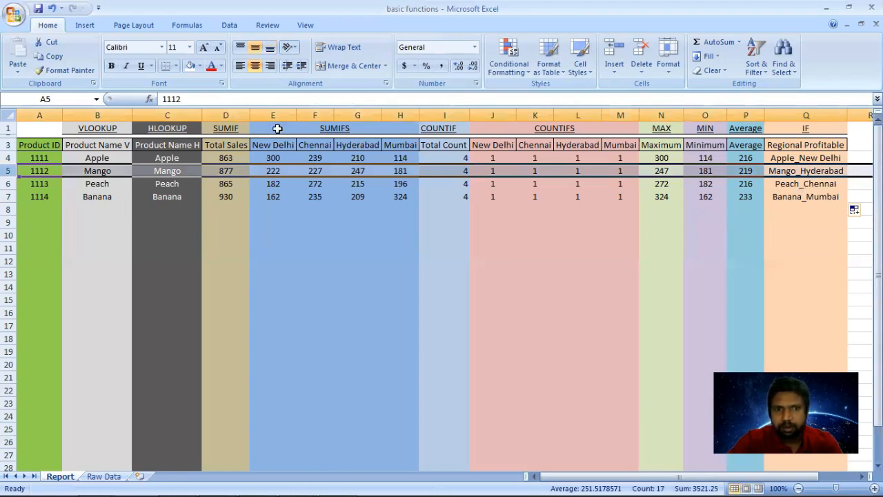
left_click(104, 477)
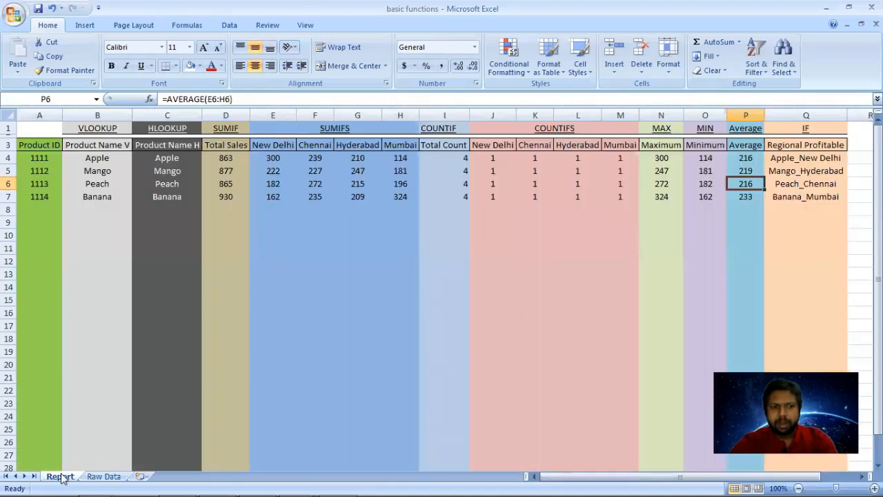
left_click(60, 476)
left_click_drag(97, 153, 778, 198)
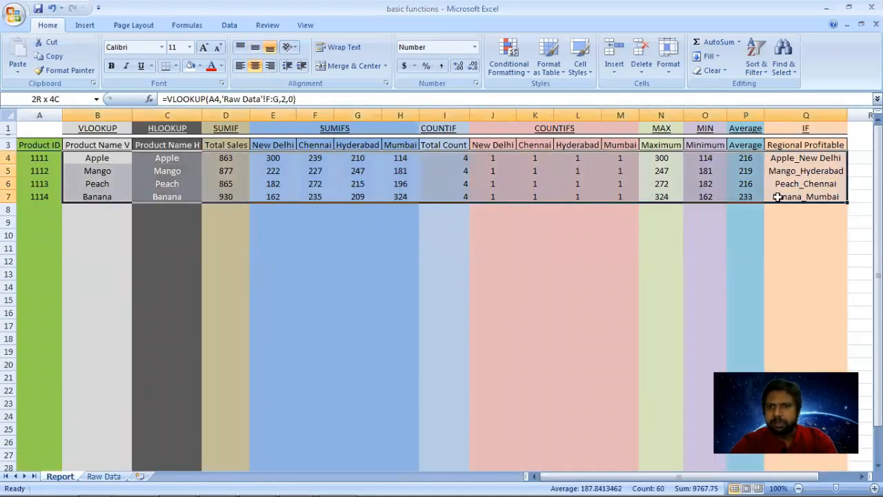
left_click(534, 235)
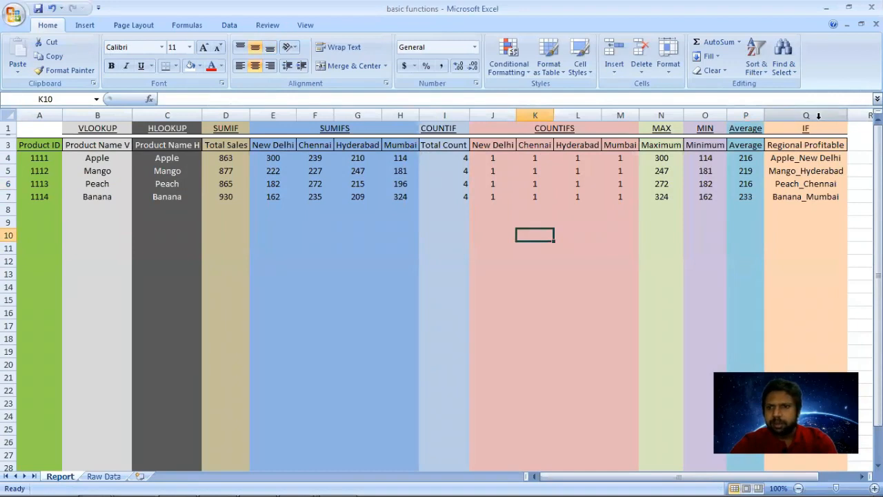
left_click_drag(813, 162, 805, 196)
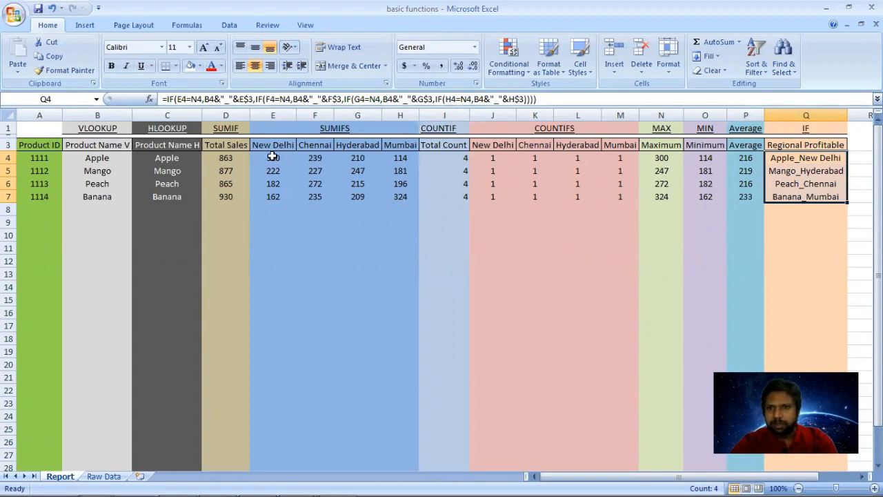
left_click_drag(280, 146, 402, 141)
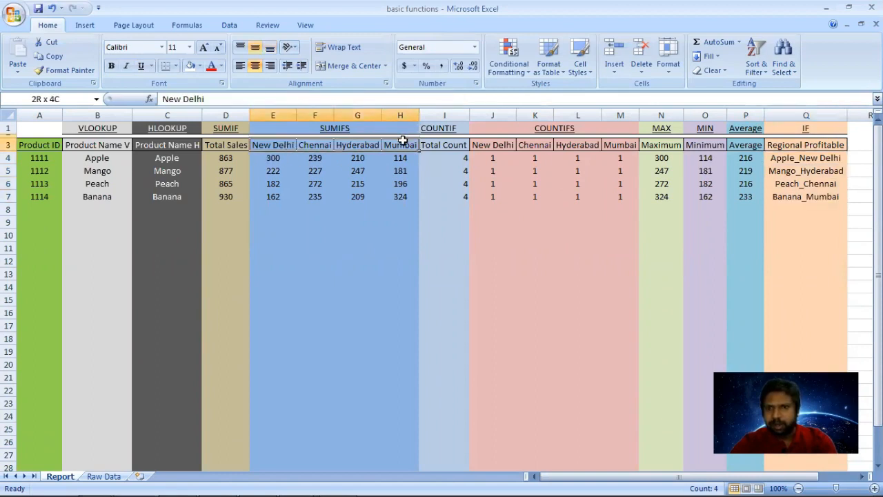
left_click_drag(807, 158, 812, 197)
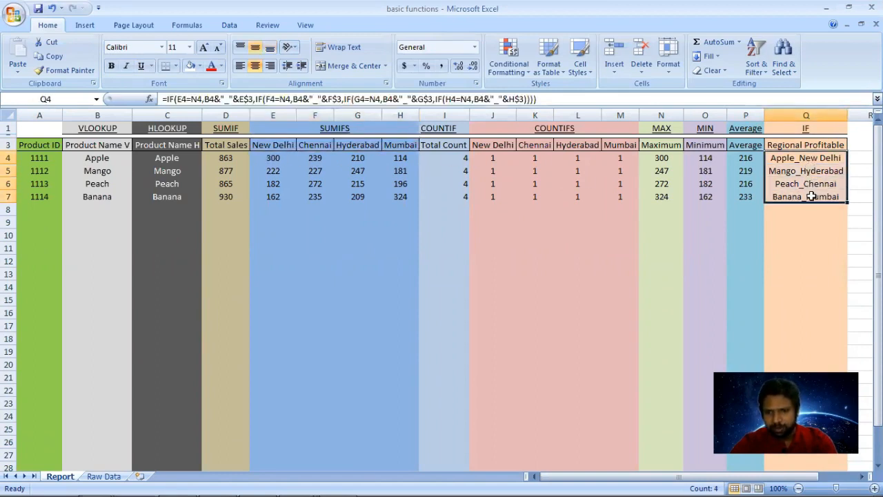